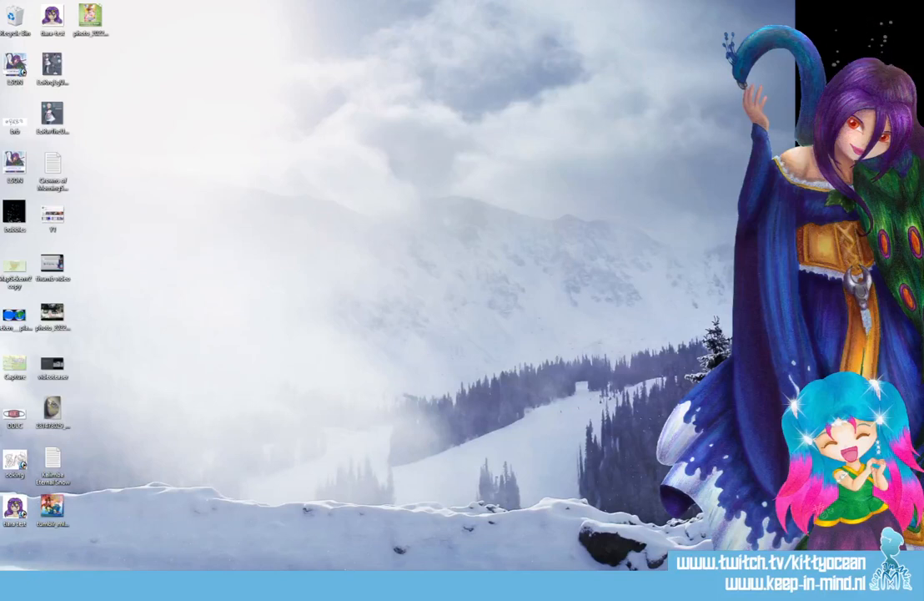
Open the comic template penbase0002022 from the Pen-i Overall folder in Photoshop and maximize its document window
key("super+e")
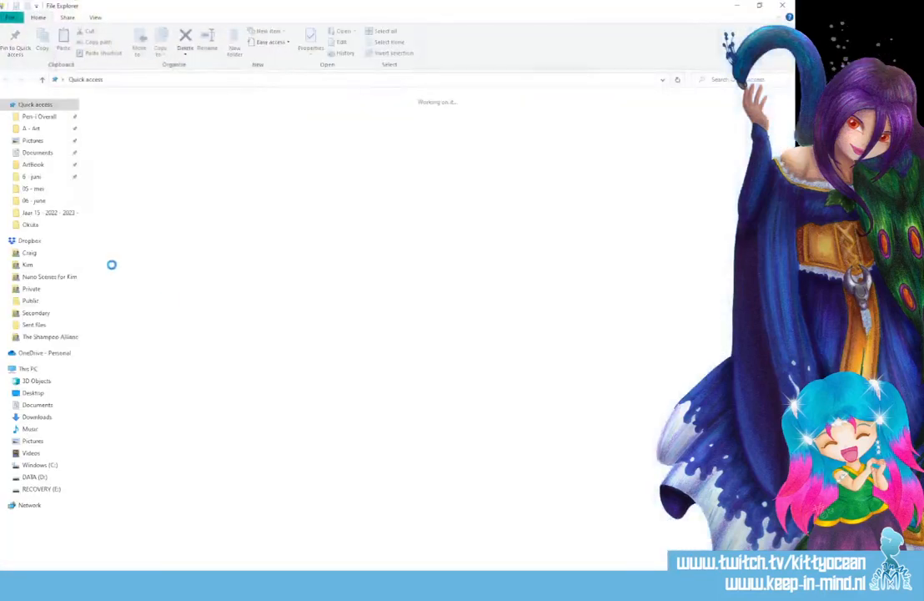
left_click(38, 116)
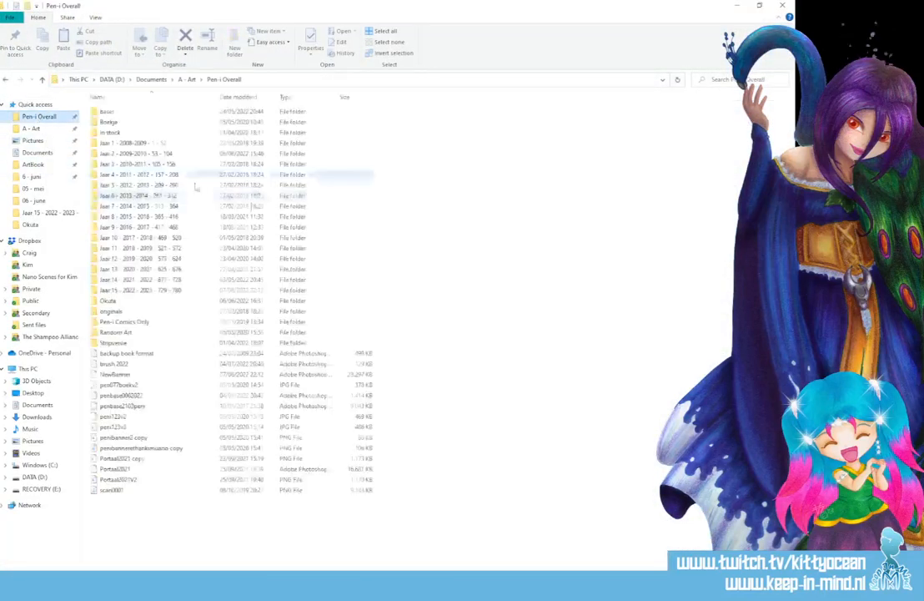
left_click(158, 397)
double_click(158, 397)
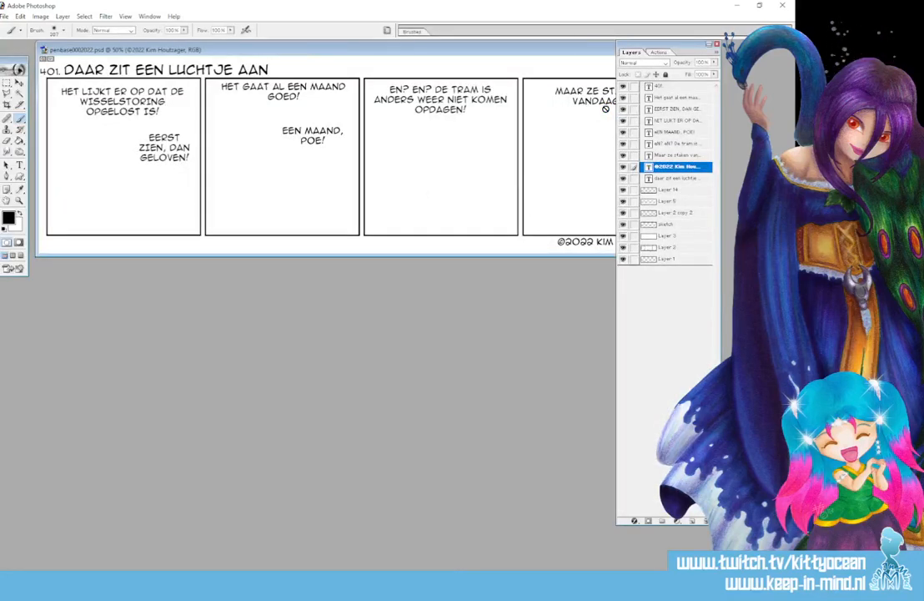
double_click(571, 51)
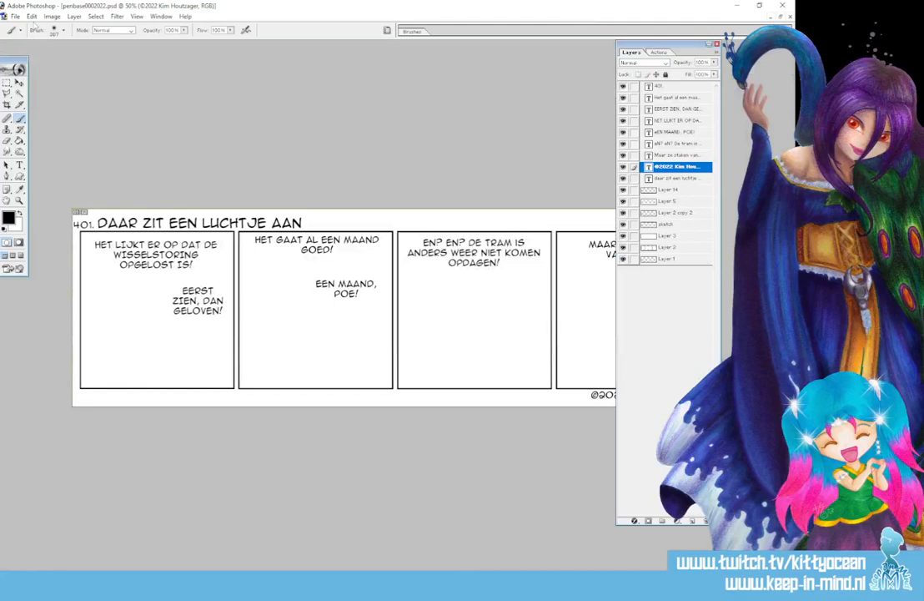
Save the template as a new Photoshop file named stock2022-01 in the in stock folder
left_click(15, 16)
left_click(53, 113)
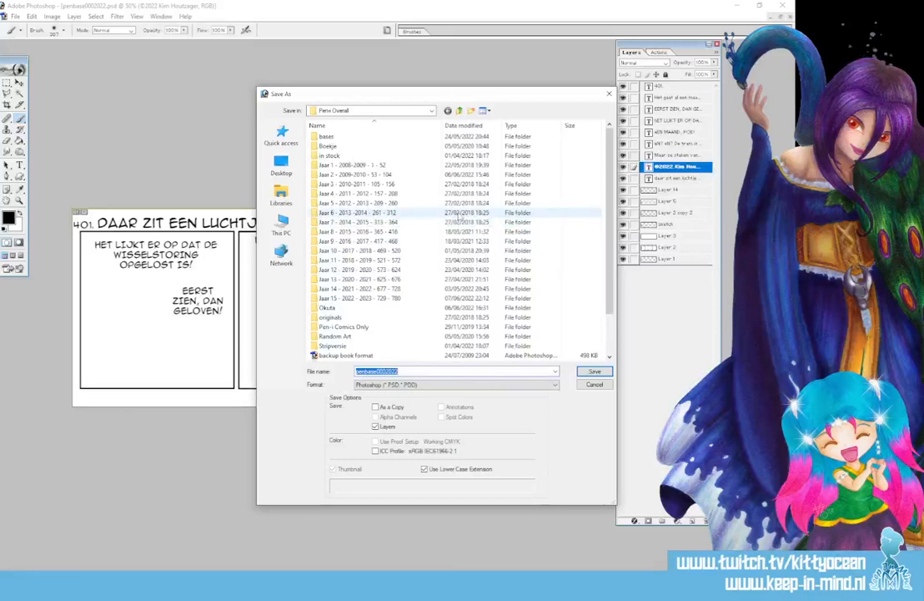
double_click(332, 155)
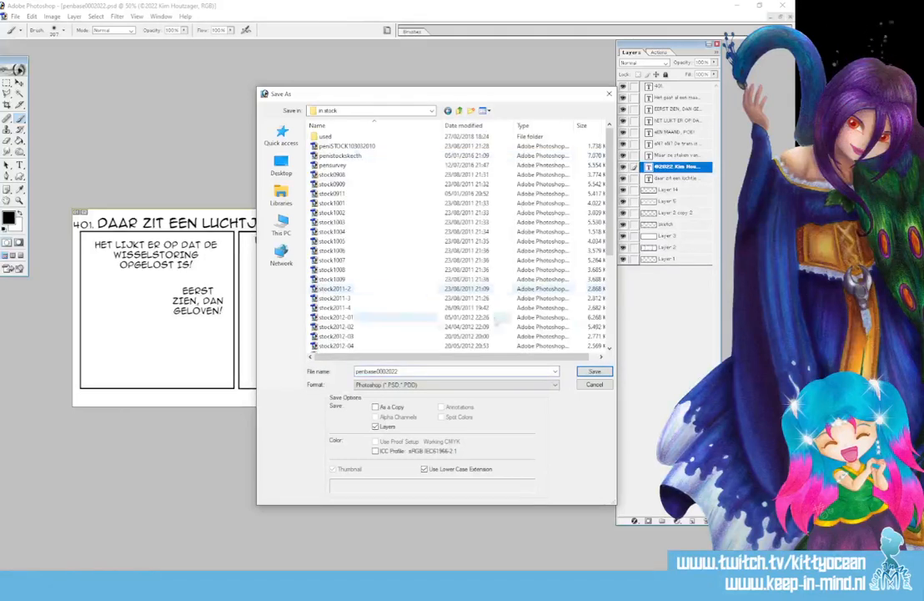
left_click_drag(610, 255, 596, 364)
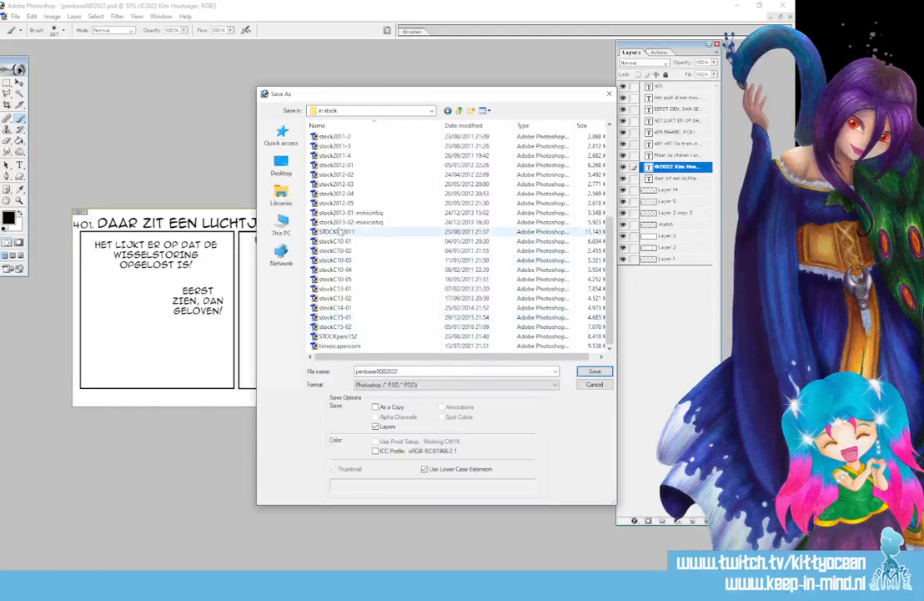
left_click(334, 202)
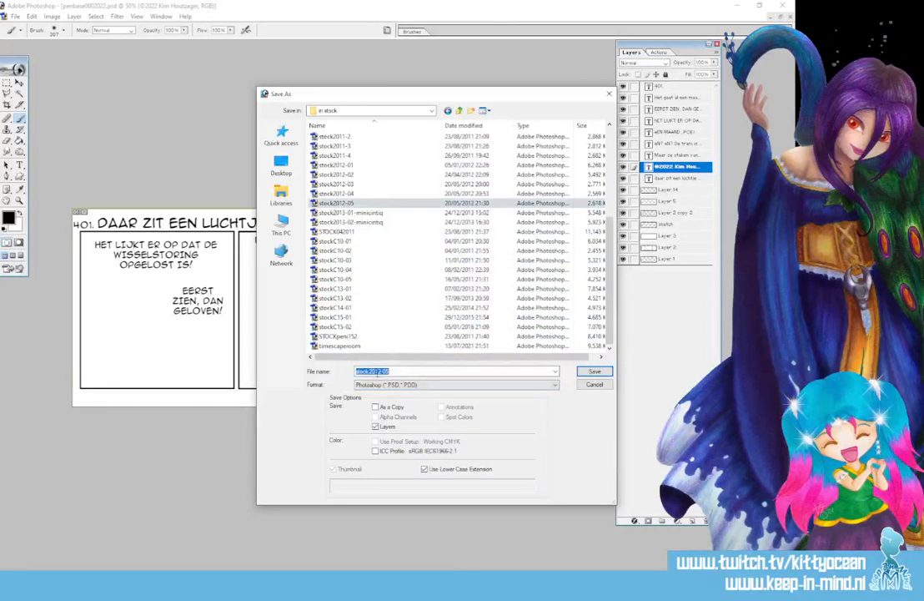
left_click_drag(376, 371, 390, 371)
type("2-01")
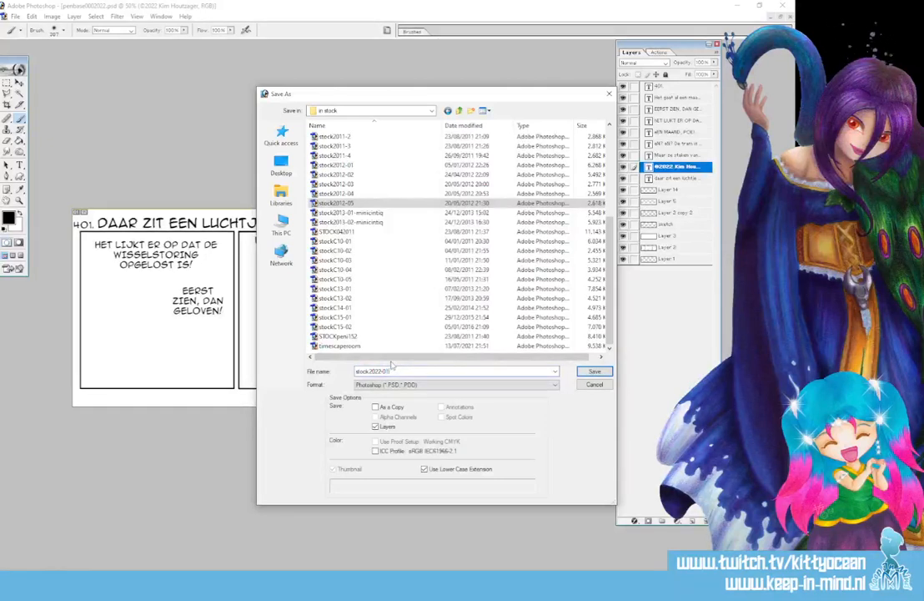
key("Return")
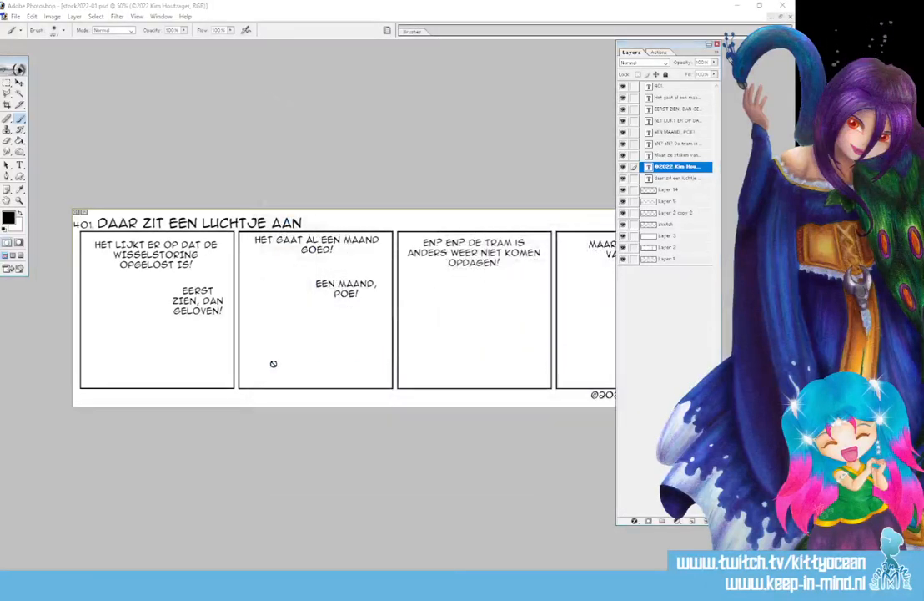
Open the old strip stockC10-01 from the in stock folder to view it, and close it again
key("super+e")
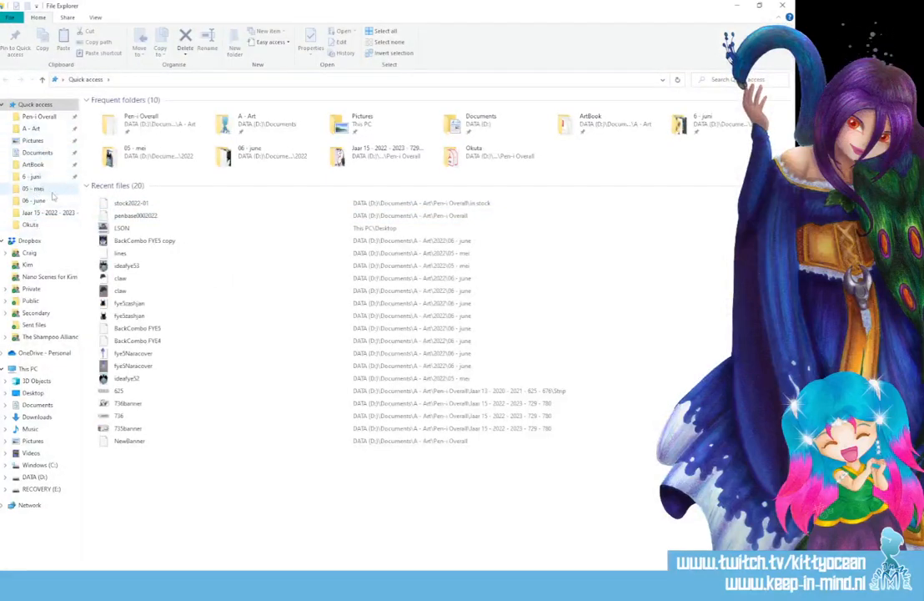
left_click(42, 116)
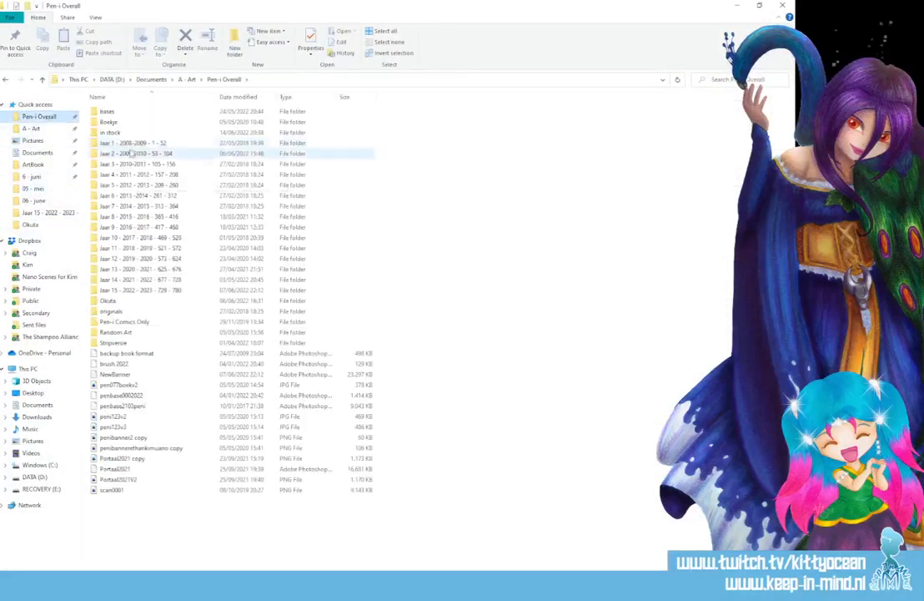
double_click(111, 132)
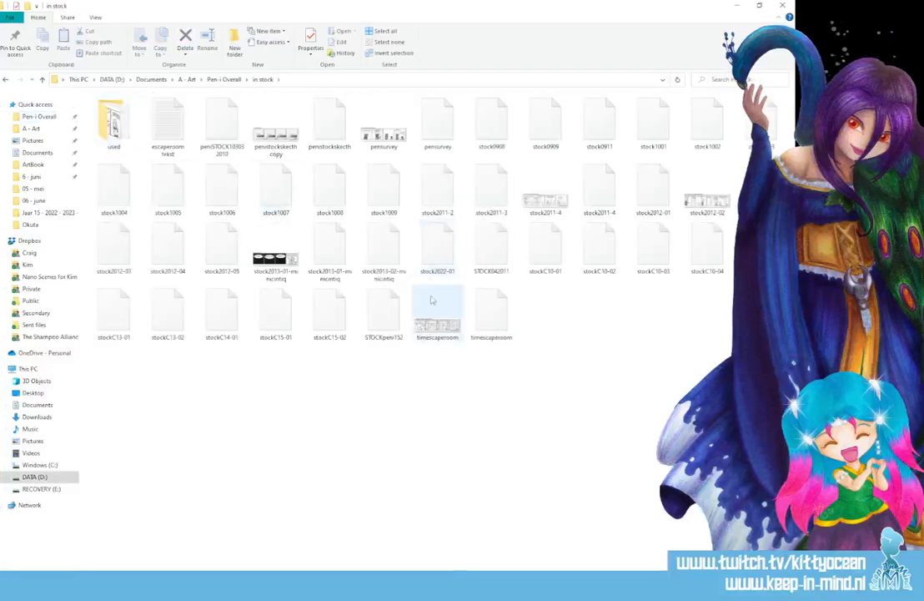
left_click(544, 253)
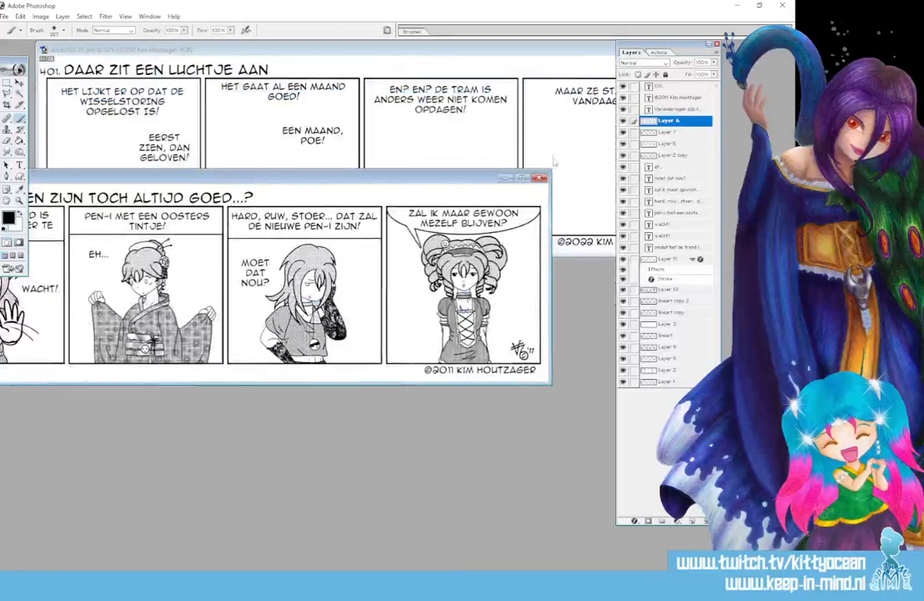
left_click(540, 177)
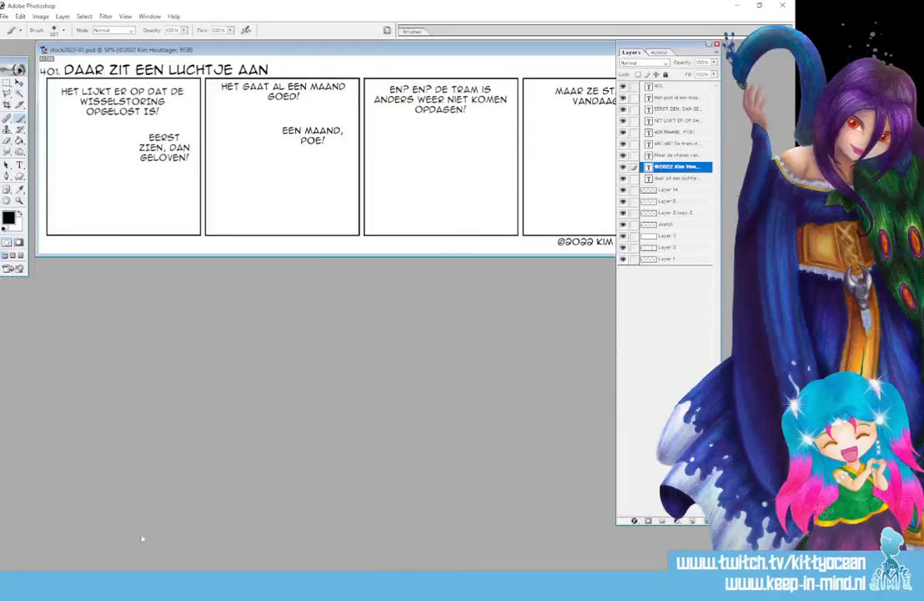
Open the old strip stockC10-03 from File Explorer to view its panels, and close it again
left_click(142, 586)
double_click(657, 261)
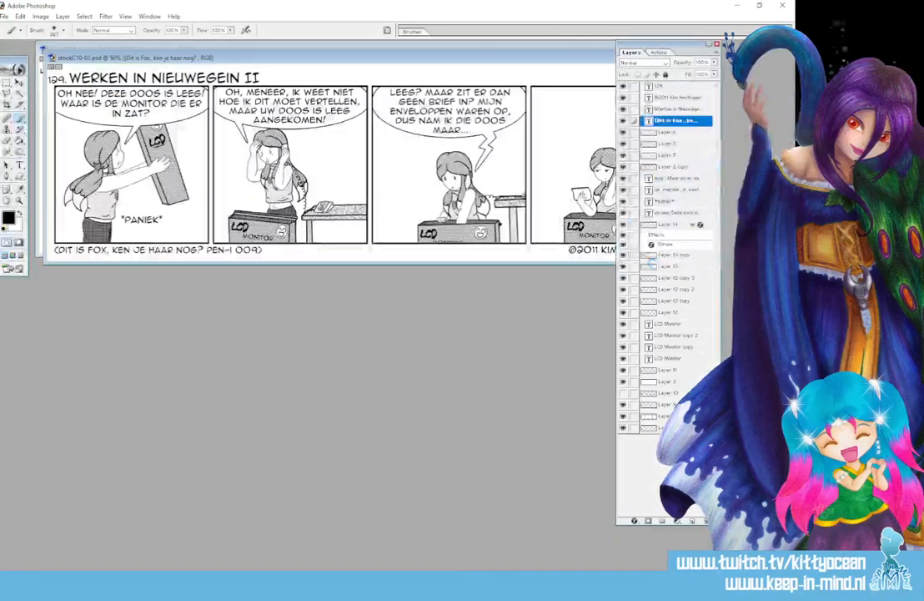
left_click_drag(317, 56, 208, 184)
left_click(567, 188)
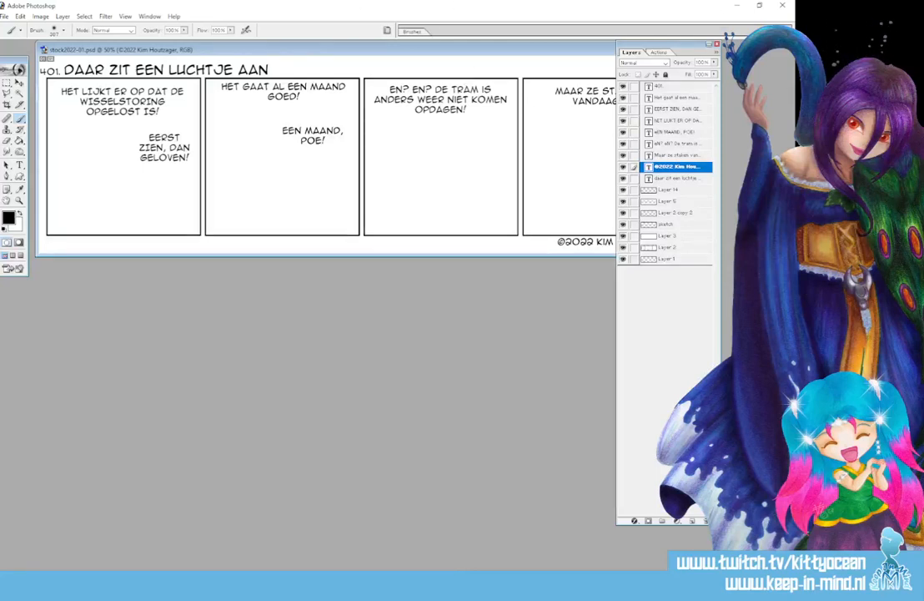
key("alt+Tab")
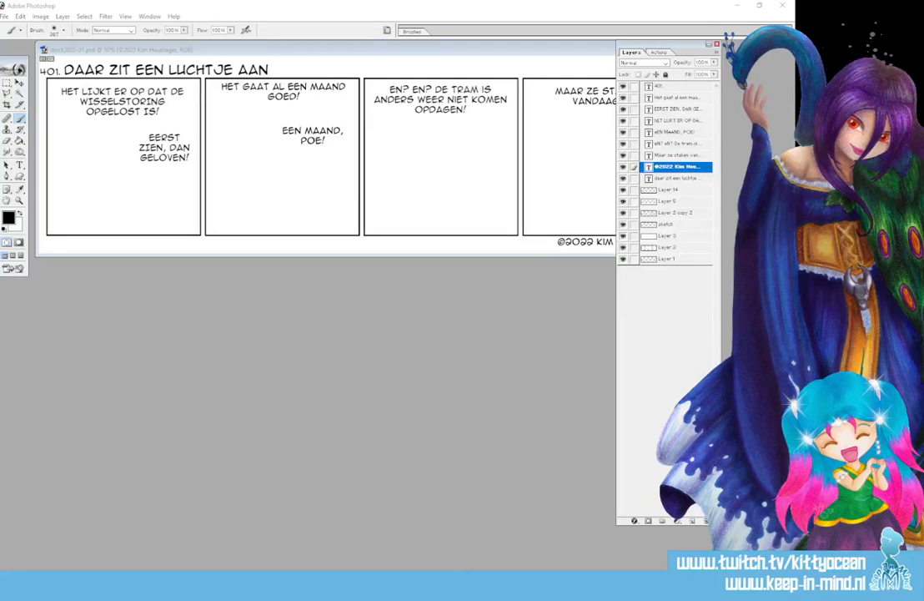
key("alt+Tab")
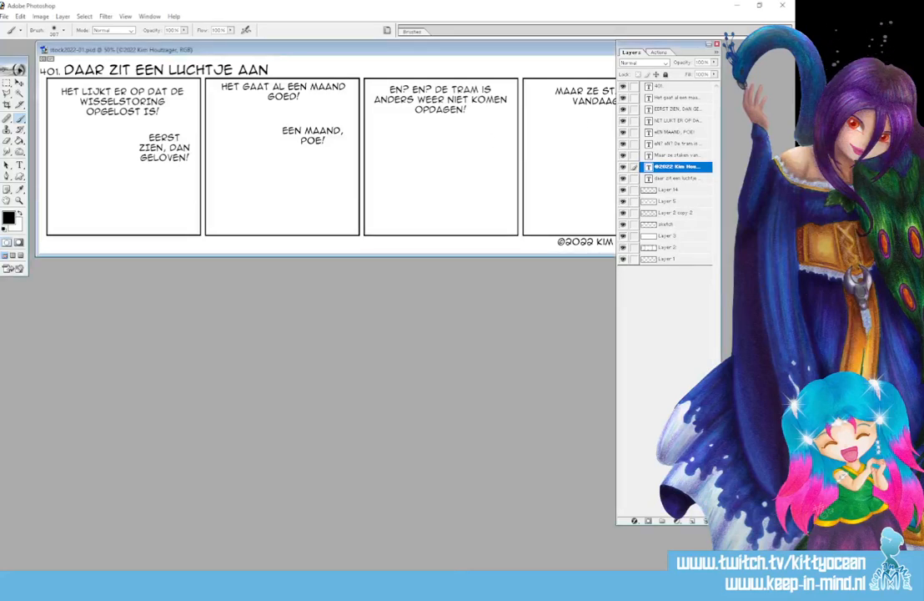
Shorten the Layers palette, move it away from the last comic panel, and maximize the stock2022-01 document window
left_click_drag(717, 523, 670, 323)
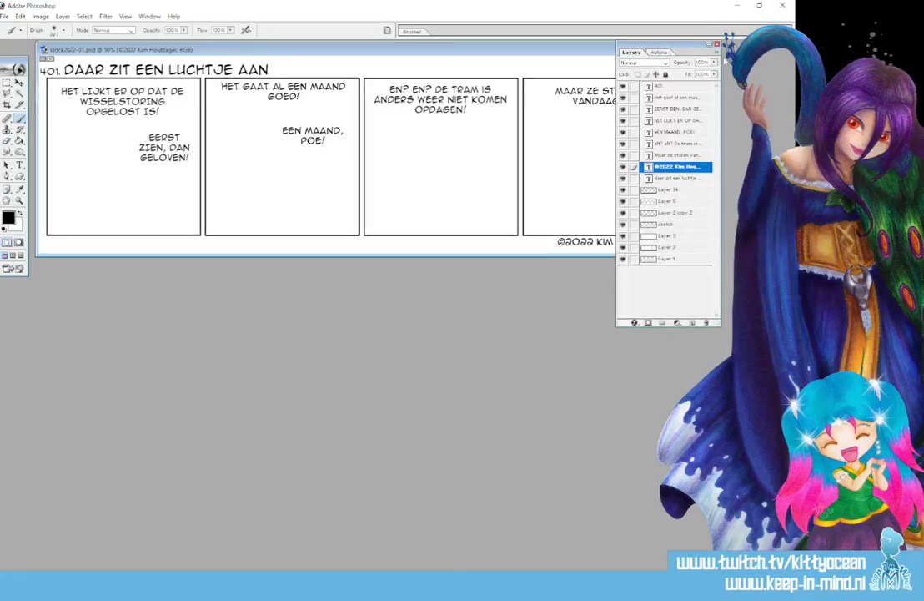
left_click_drag(665, 44, 722, 52)
double_click(576, 51)
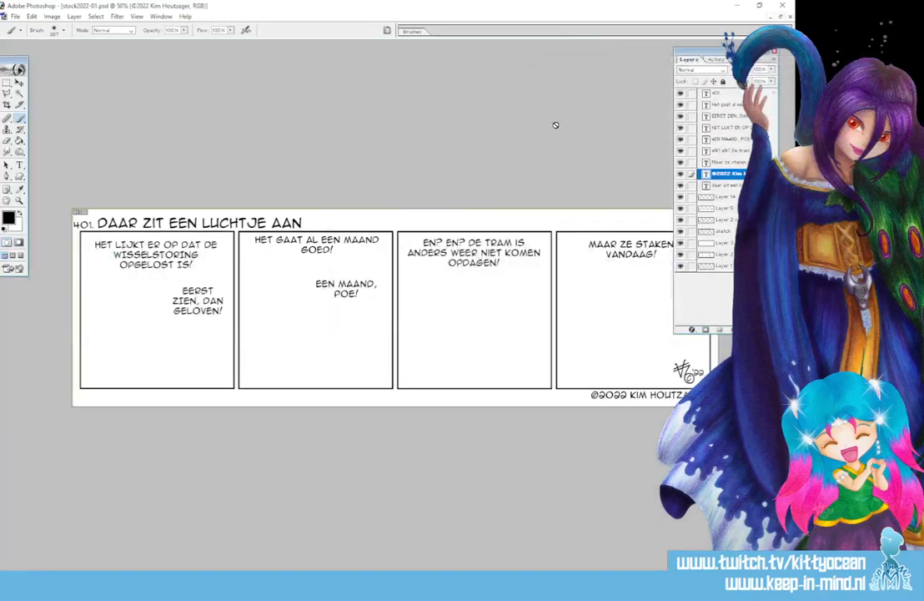
left_click(15, 17)
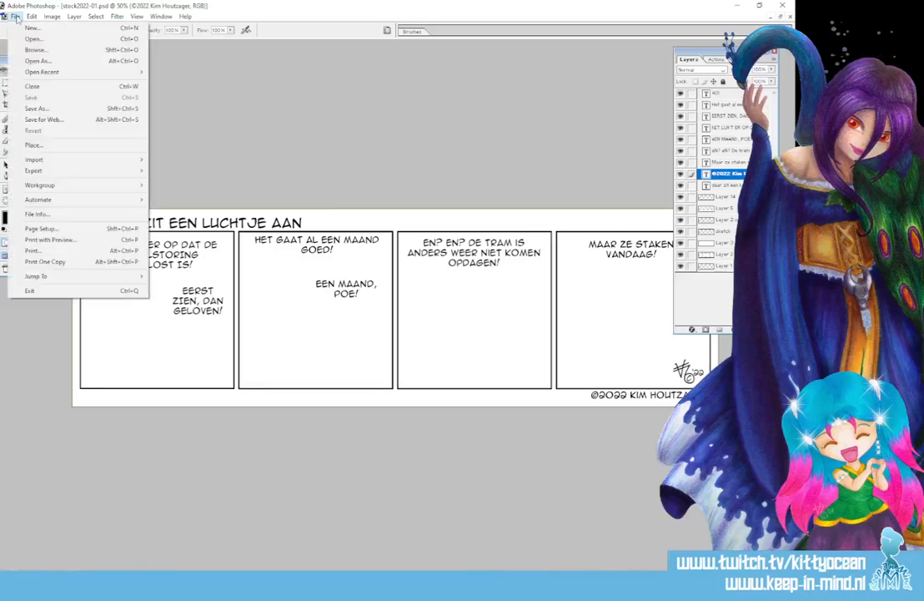
left_click(40, 97)
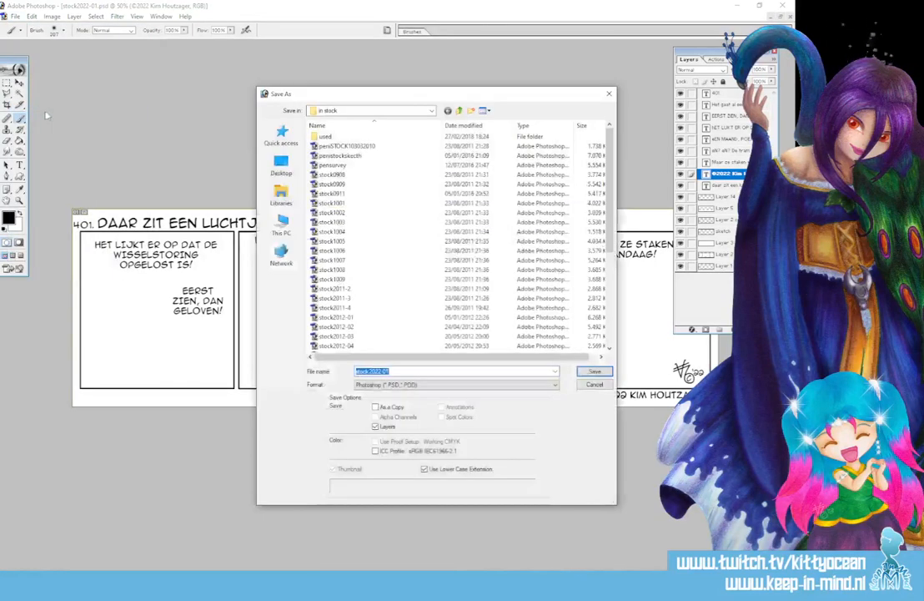
left_click(459, 111)
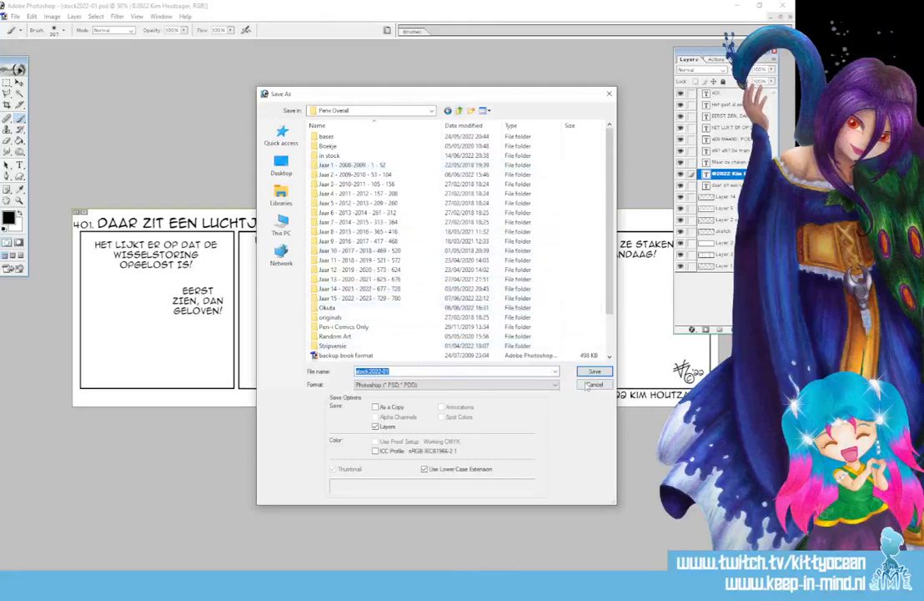
key("Return")
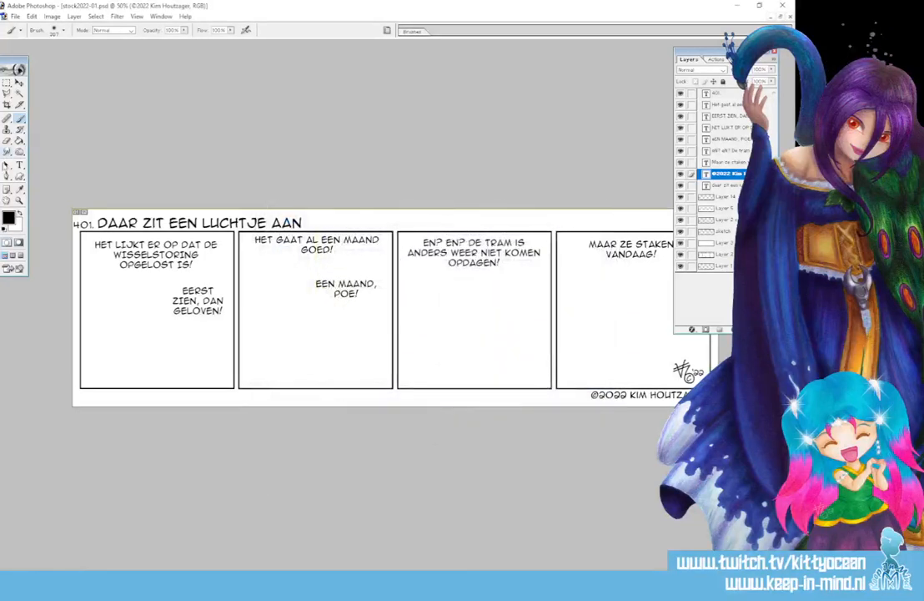
Replace the strip number in front of the title with the placeholder "xxx."
key("t")
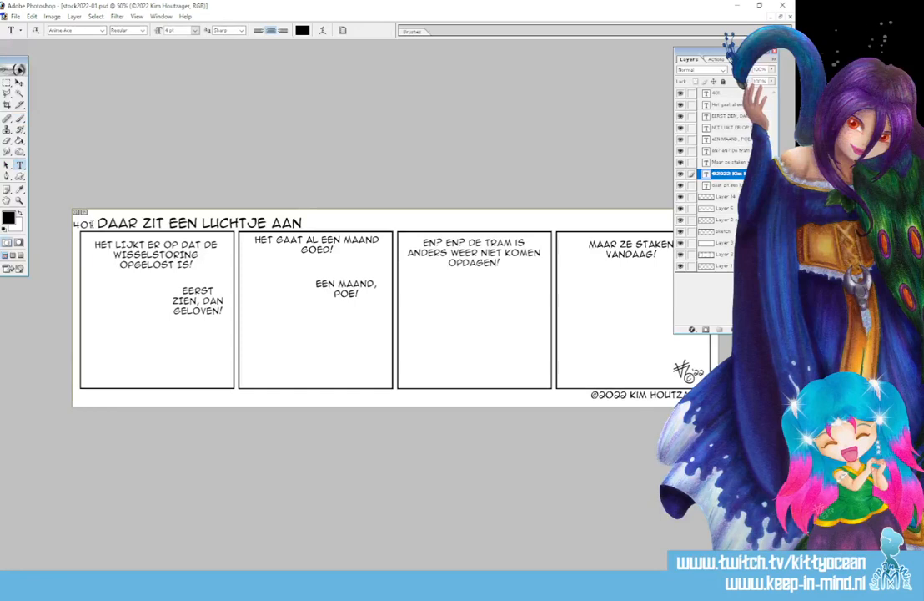
left_click_drag(91, 224, 65, 223)
type("xxx.")
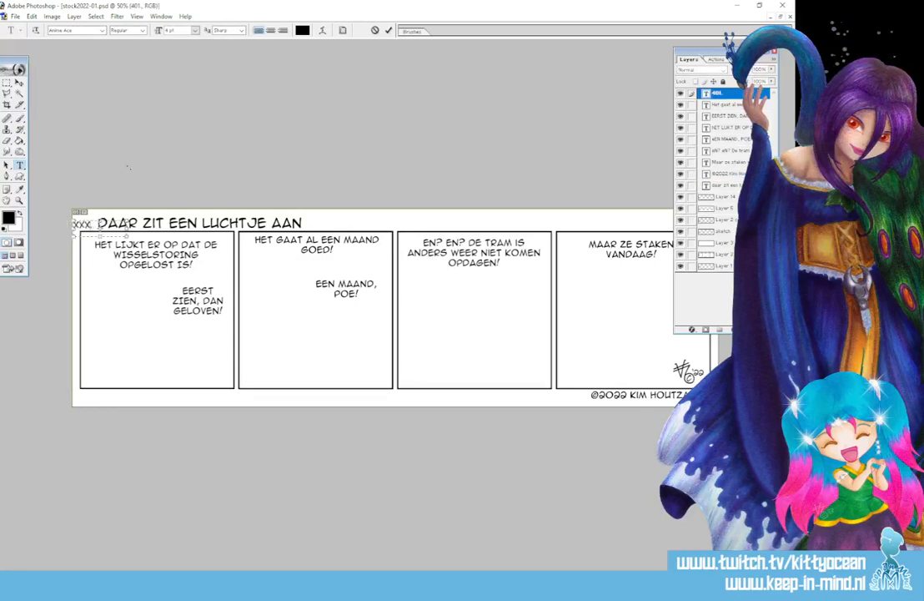
left_click(388, 30)
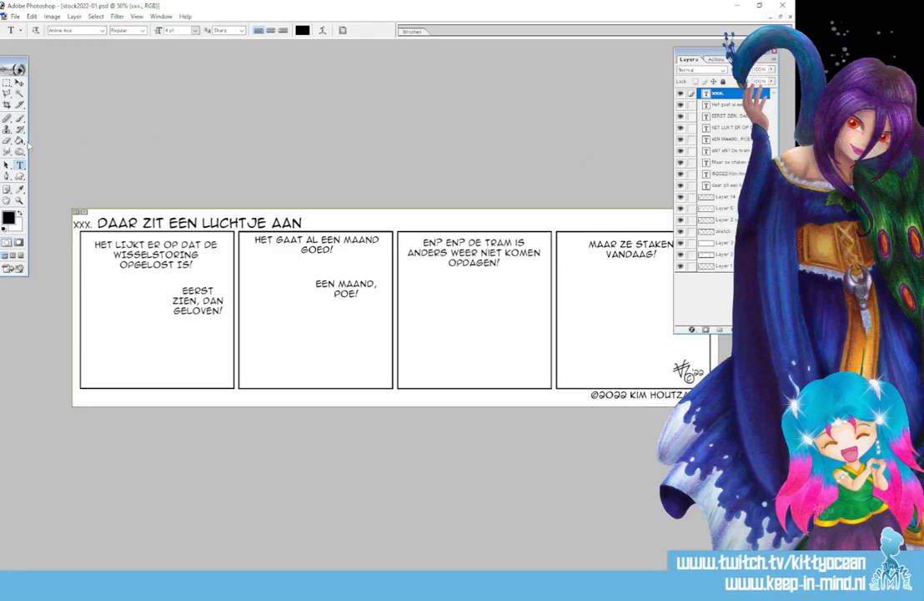
Replace the strip title with "Je kan het ook vragen..."
left_click_drag(98, 223, 324, 229)
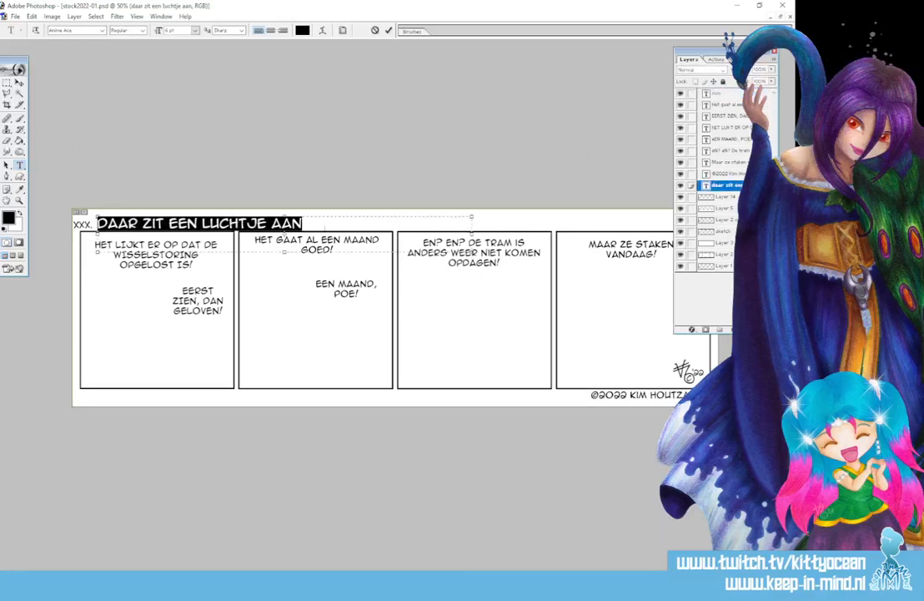
type("JE")
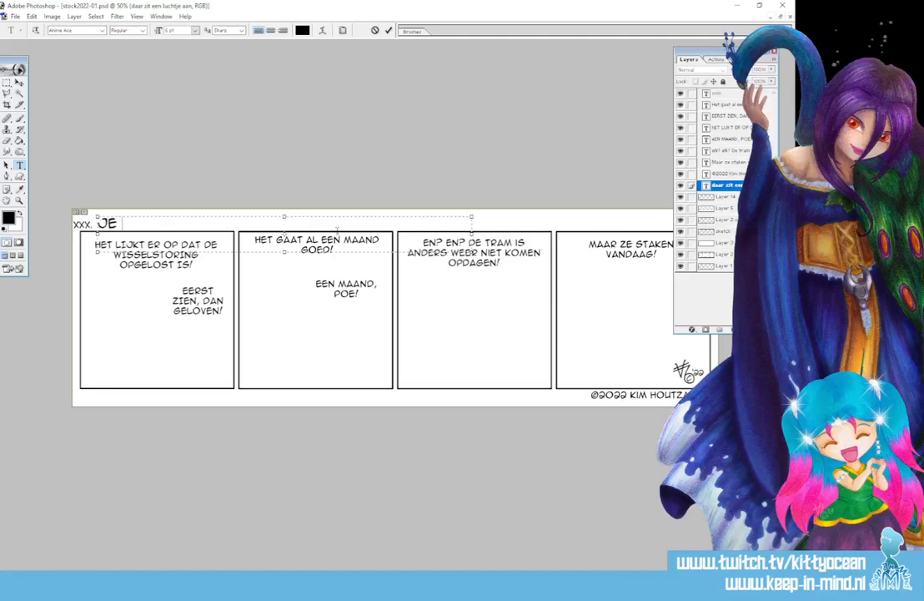
type(" KAN HET OOK VRAGEN...")
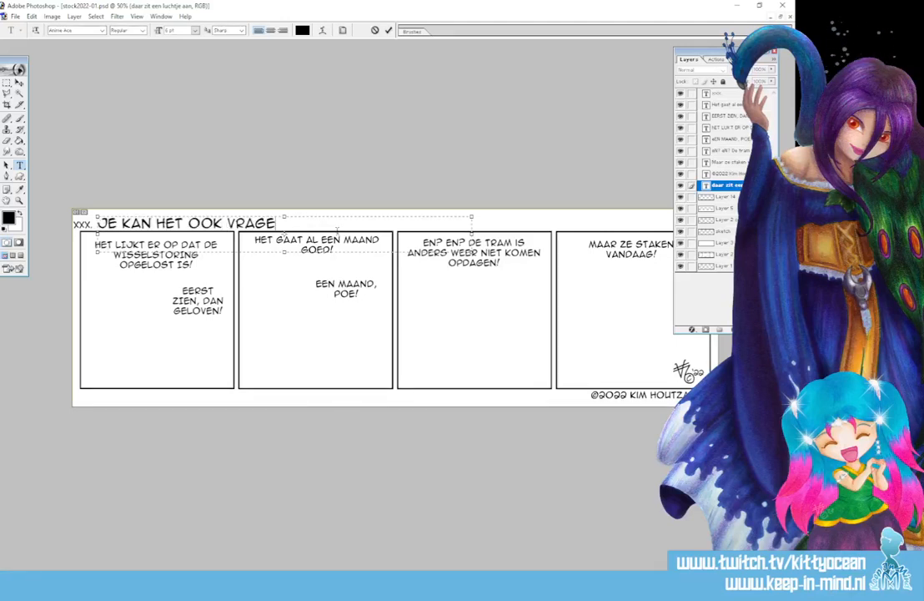
left_click(388, 30)
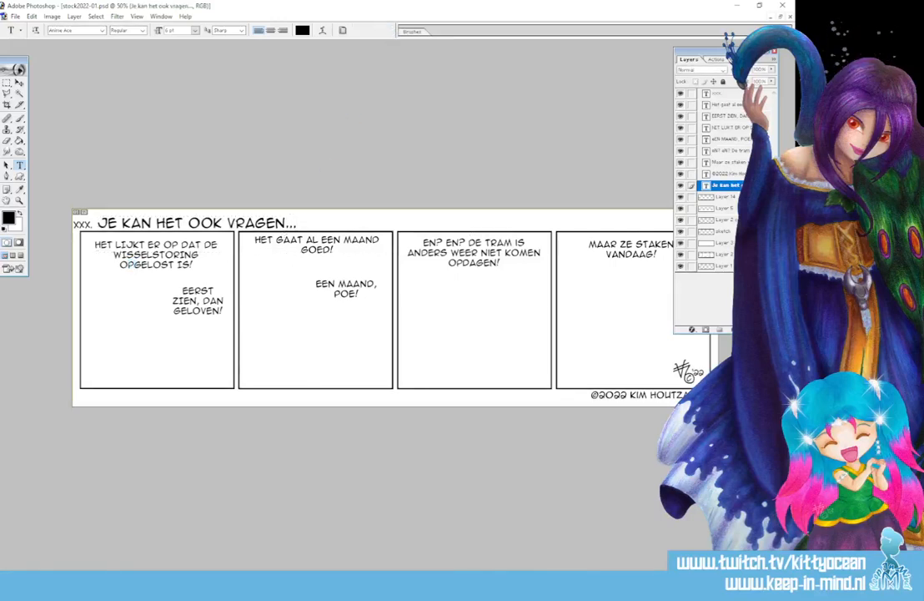
Open the published strip 736 from the folder Jaar 15 - 2022 - 2023 - 729 - 780 in File Explorer, view it enlarged, and close it
left_click(145, 587)
left_click(39, 115)
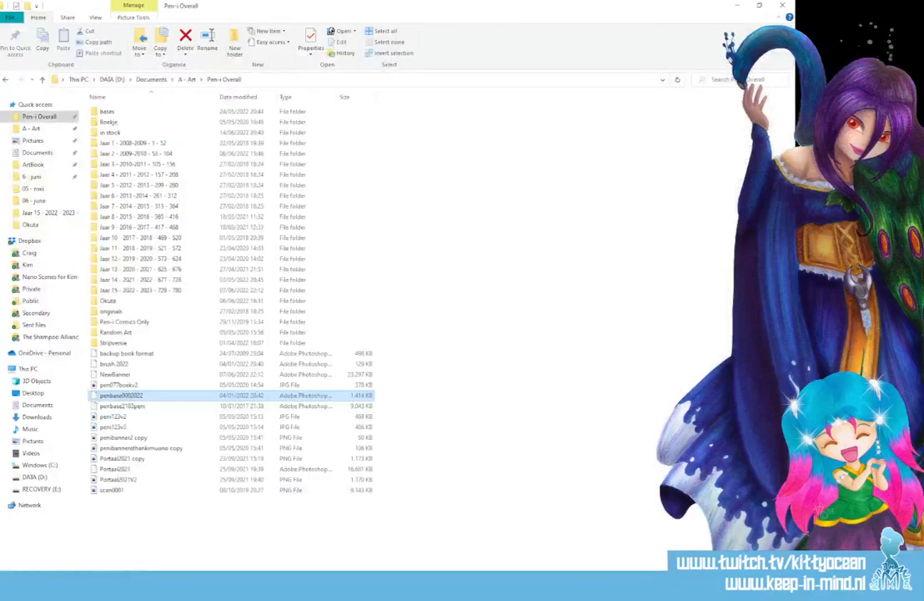
double_click(141, 290)
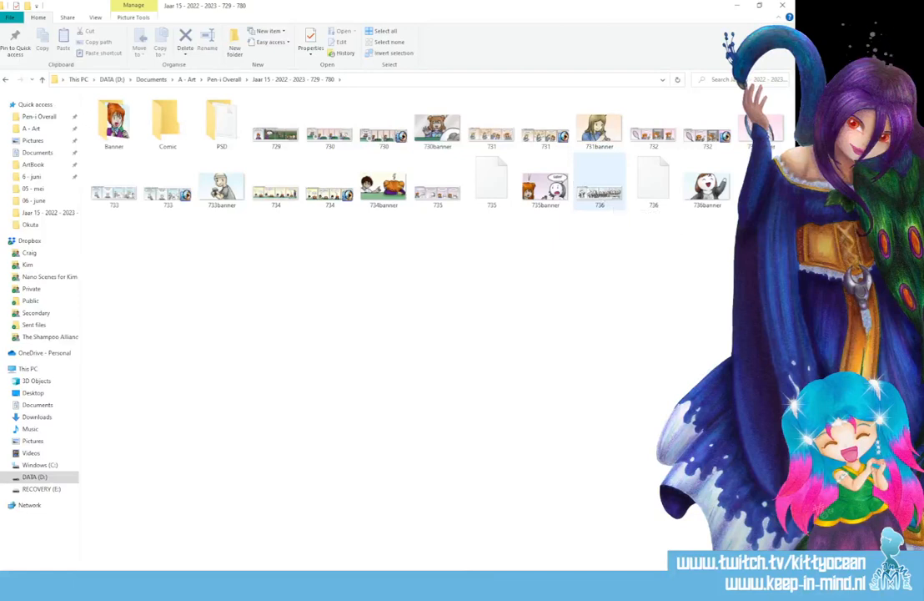
left_click(604, 194)
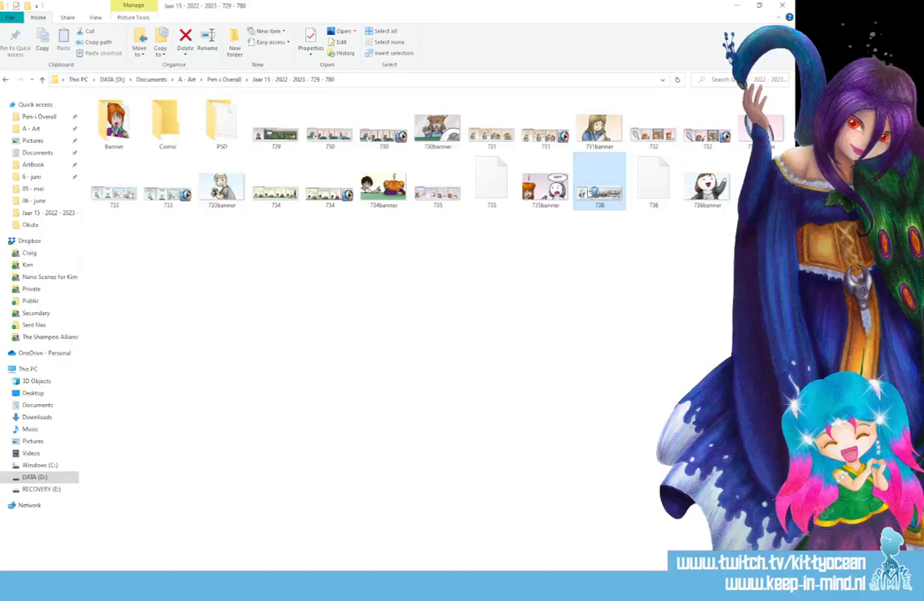
double_click(594, 192)
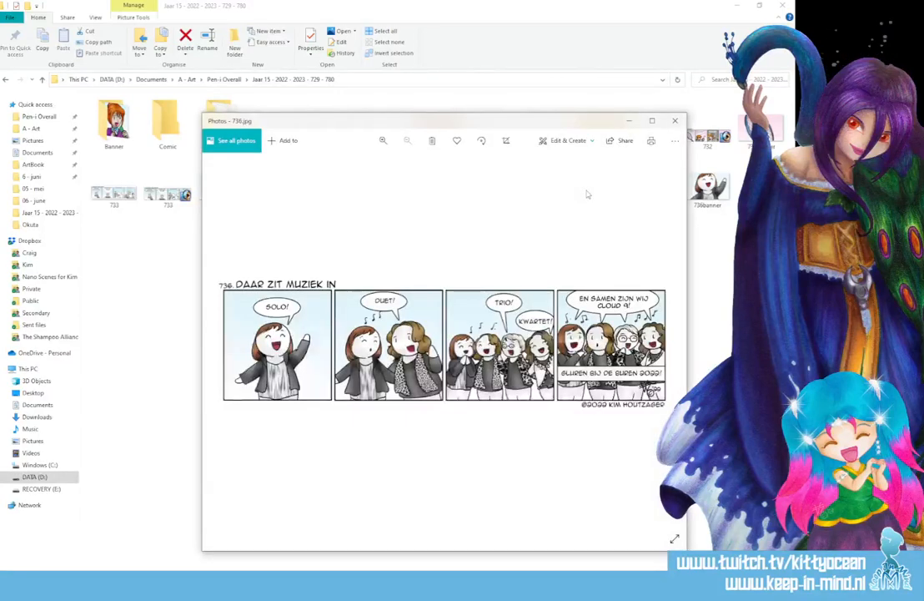
left_click(654, 122)
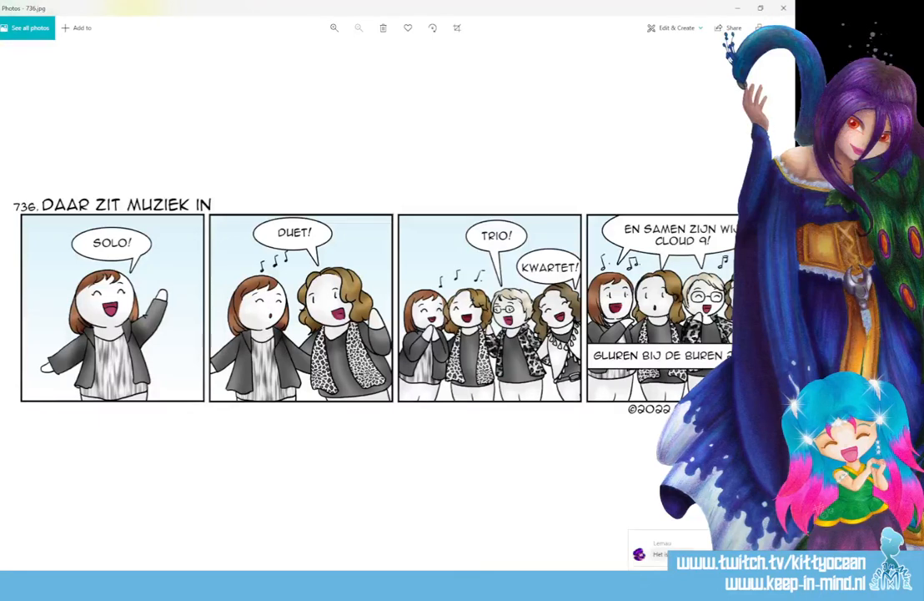
left_click(783, 7)
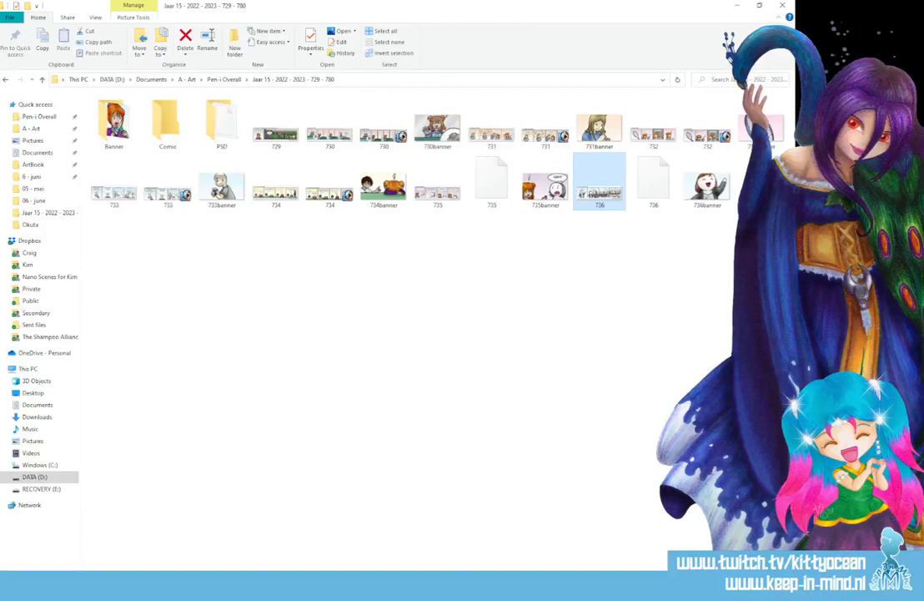
Open penfile.doc from Dropbox's recent activity, read the intro and the latest dated strip texts, and close the document again
left_click(675, 590)
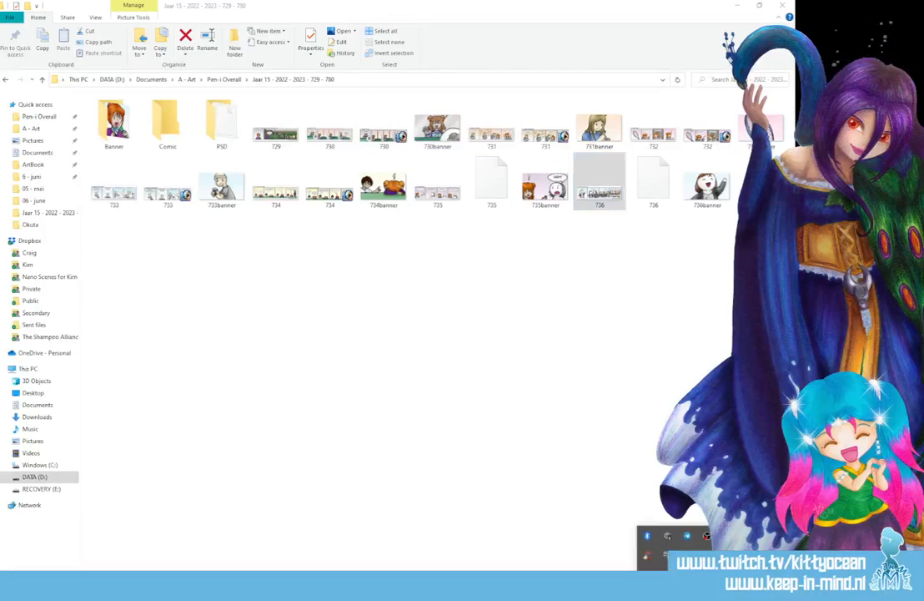
right_click(638, 589)
left_click(584, 548)
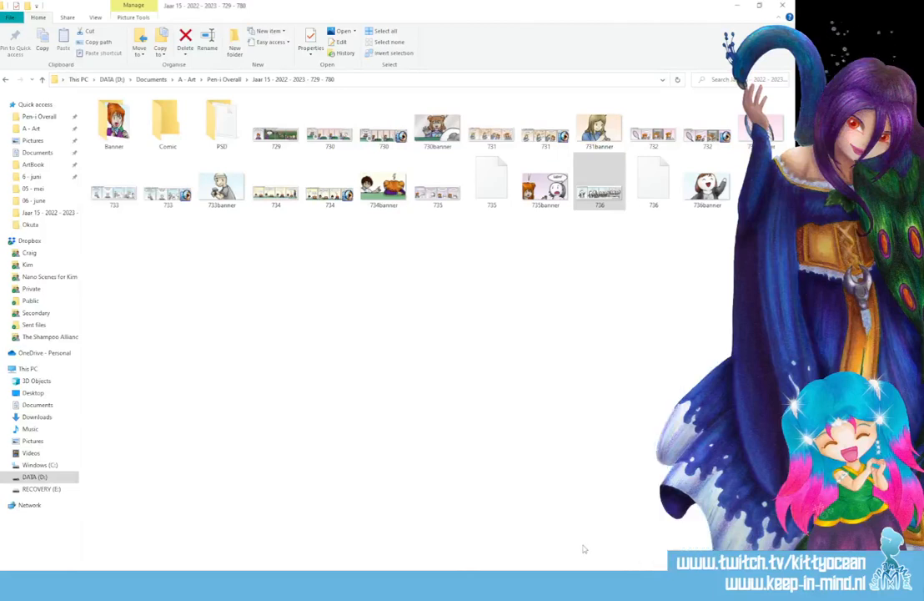
left_click(675, 589)
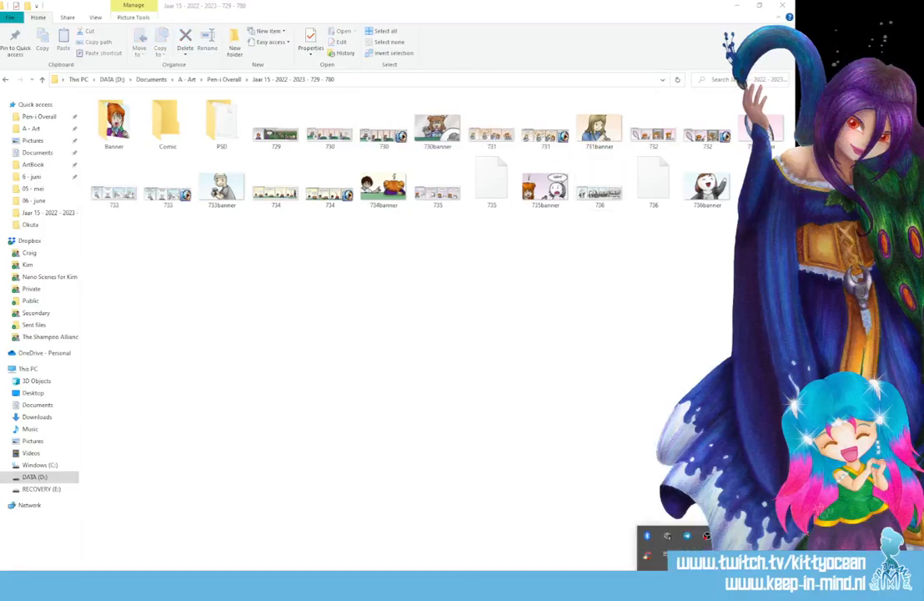
left_click(647, 536)
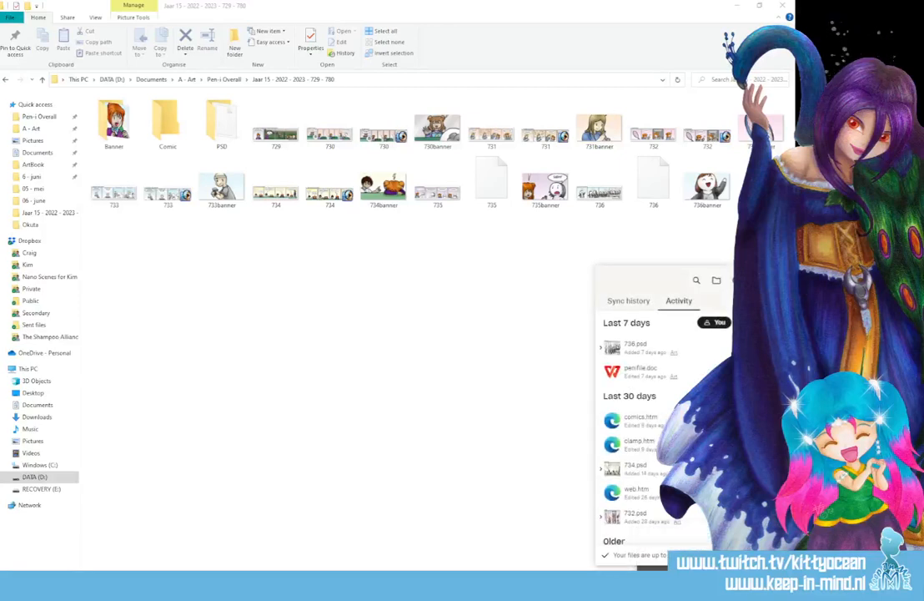
left_click(656, 380)
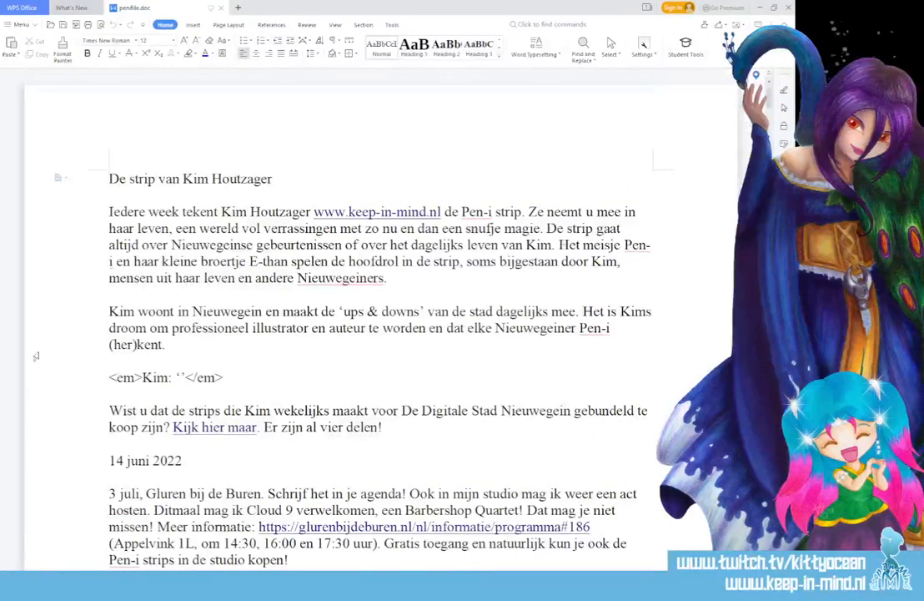
scroll(375, 333, "down", 3)
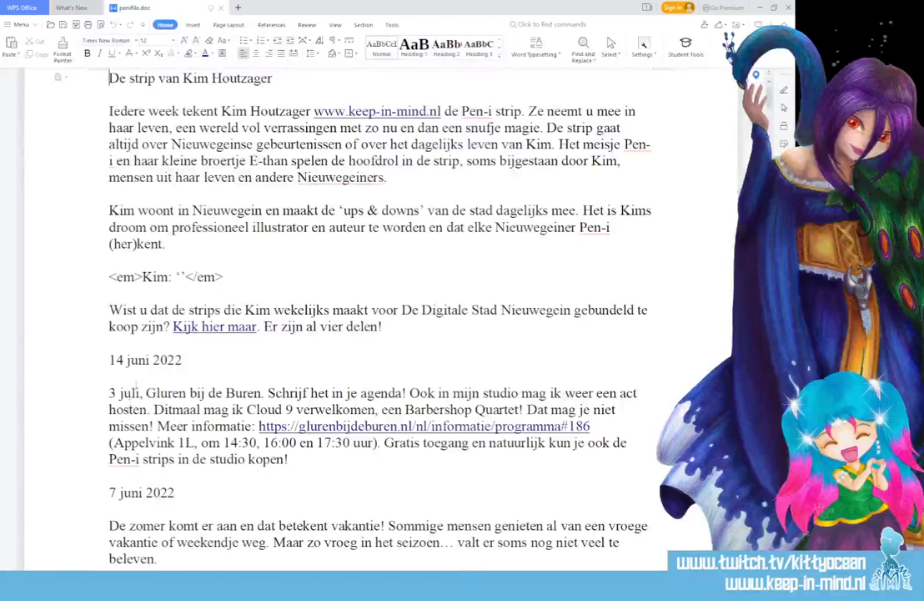
scroll(530, 110, "down", 3)
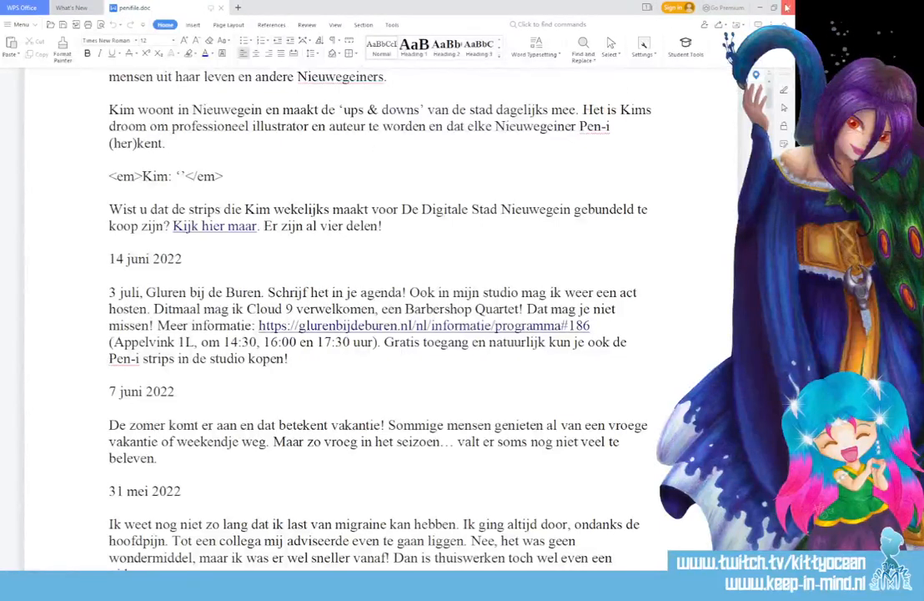
key("alt+Tab")
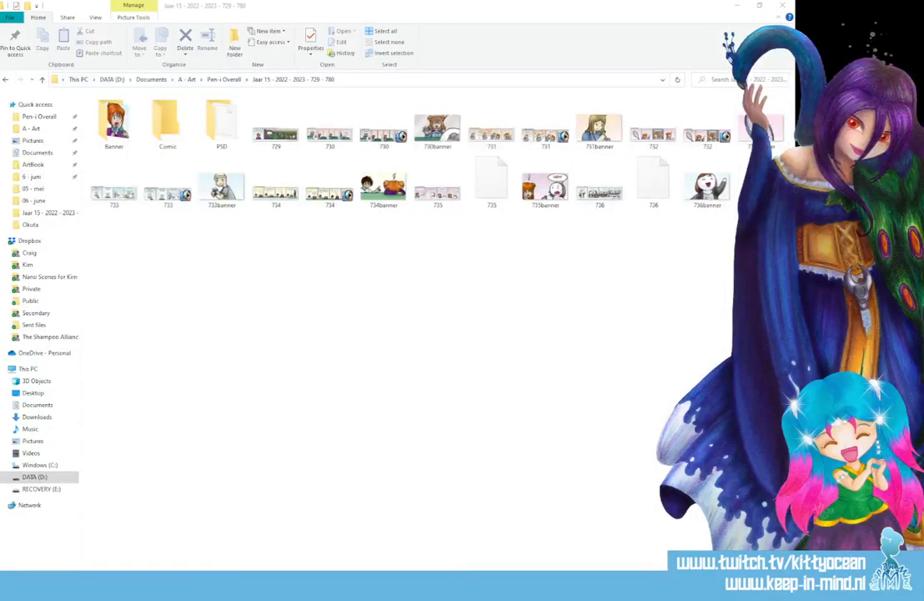
Close the Jaar 15 folder window and return to the stock2022-01 document in Photoshop
left_click(781, 6)
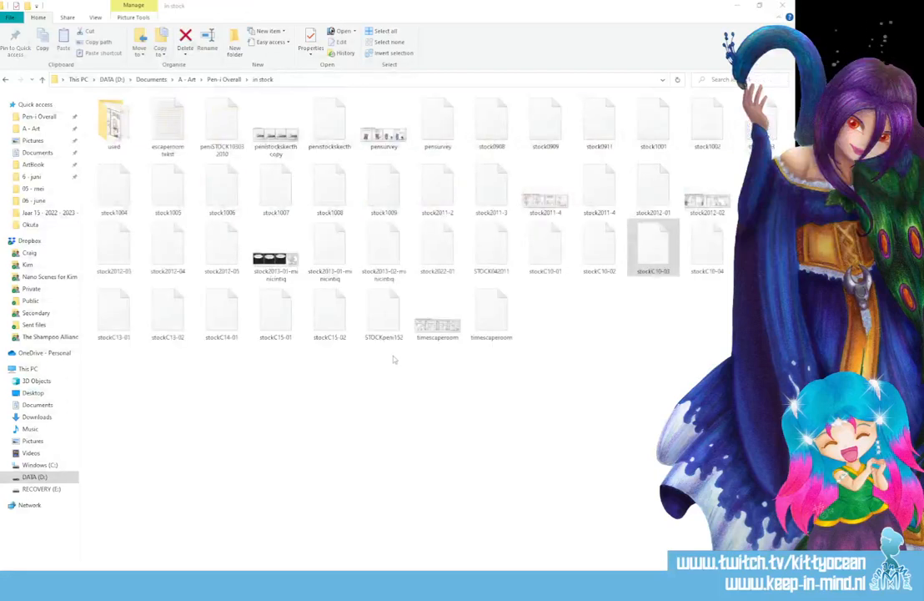
key("alt+Tab")
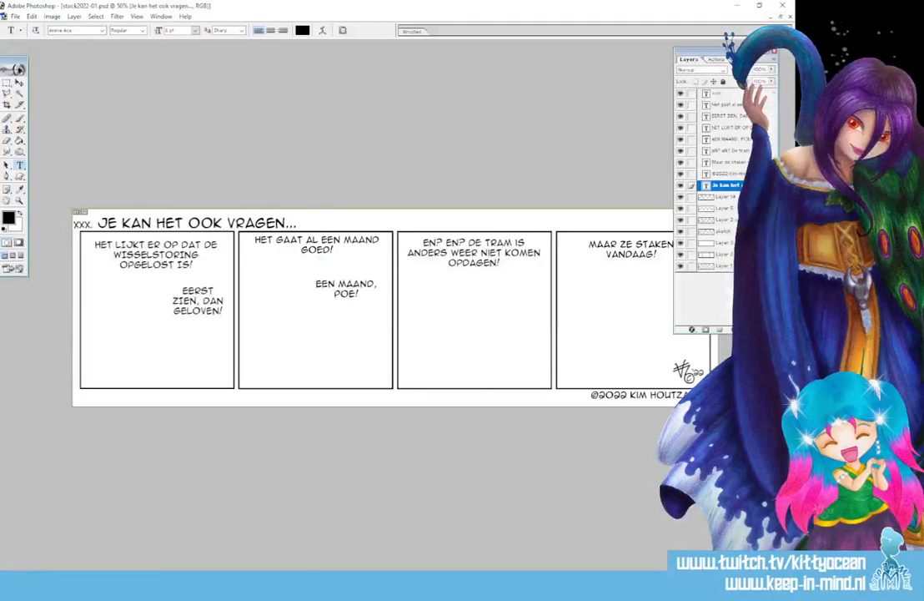
key("alt+Tab")
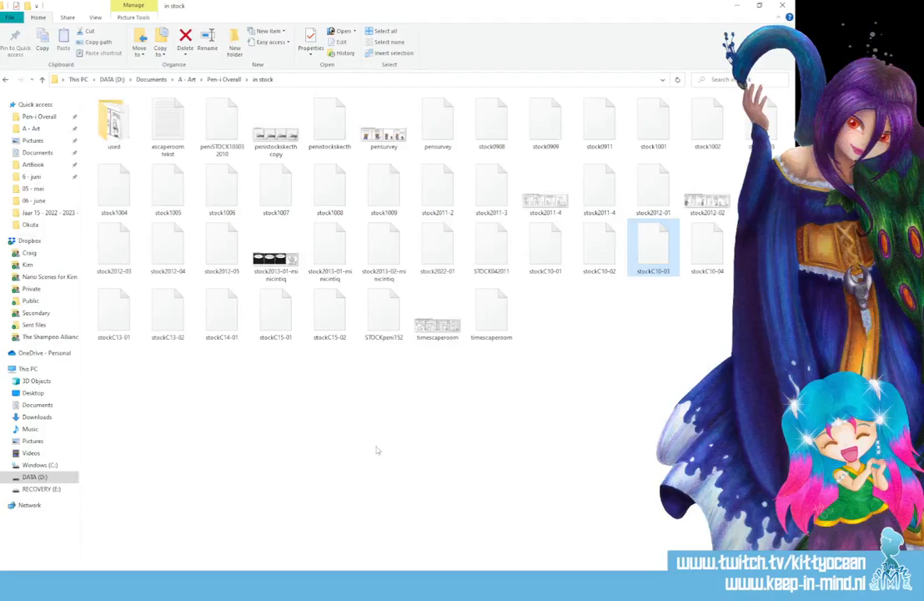
left_click(247, 583)
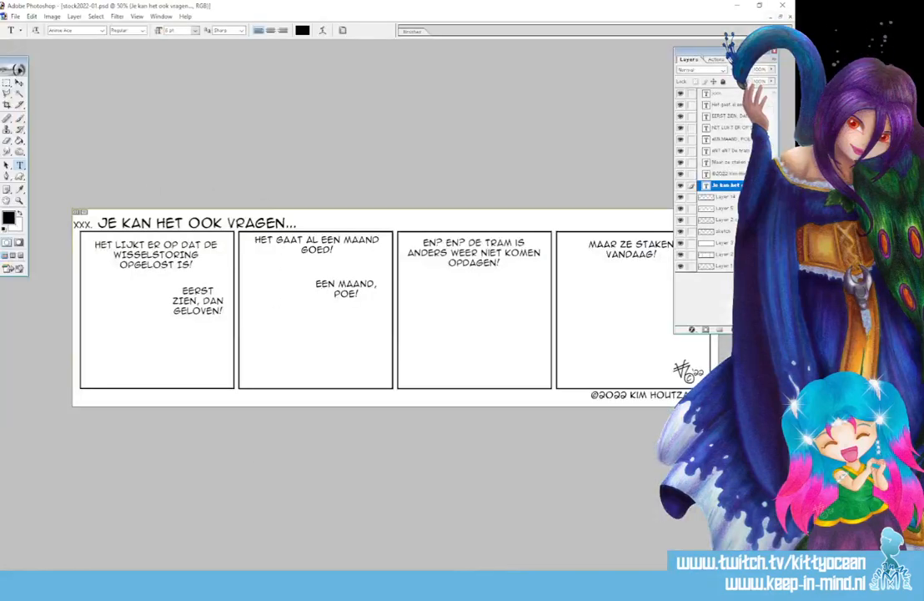
Replace the upper text in the first panel with "A-hum..."
left_click(155, 244)
key("ctrl+a")
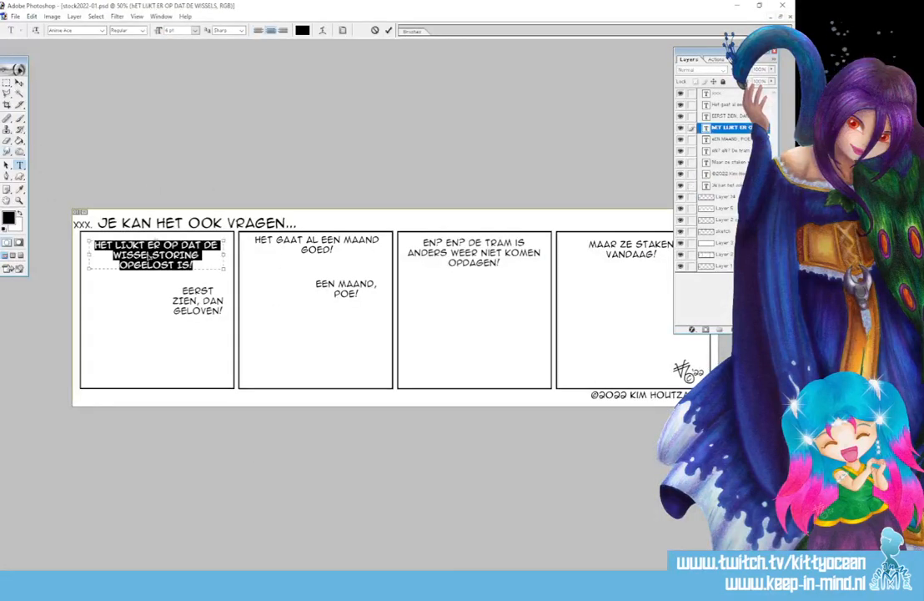
type("AHUM.,")
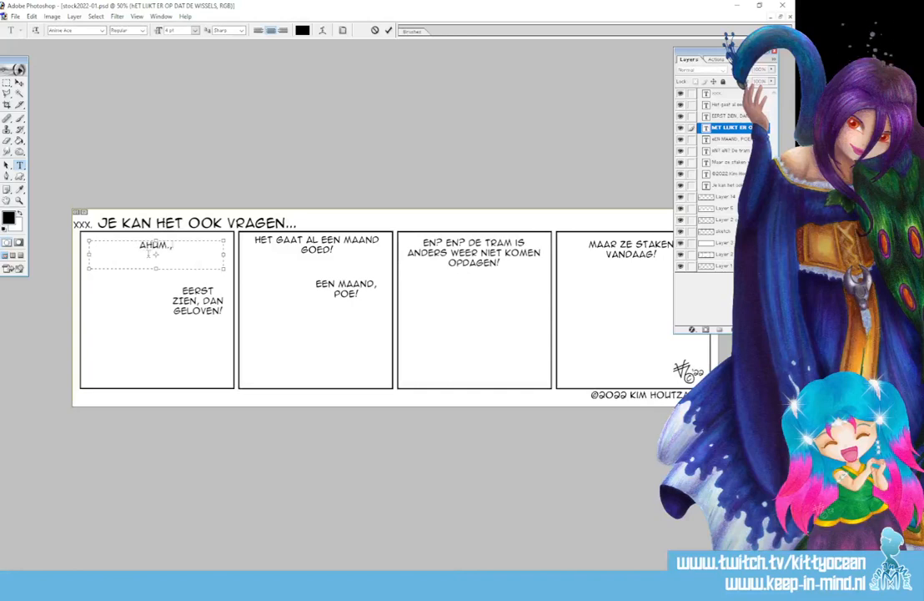
key("BackSpace")
key("BackSpace")
key("BackSpace")
key("BackSpace")
key("BackSpace")
type("-HUM...")
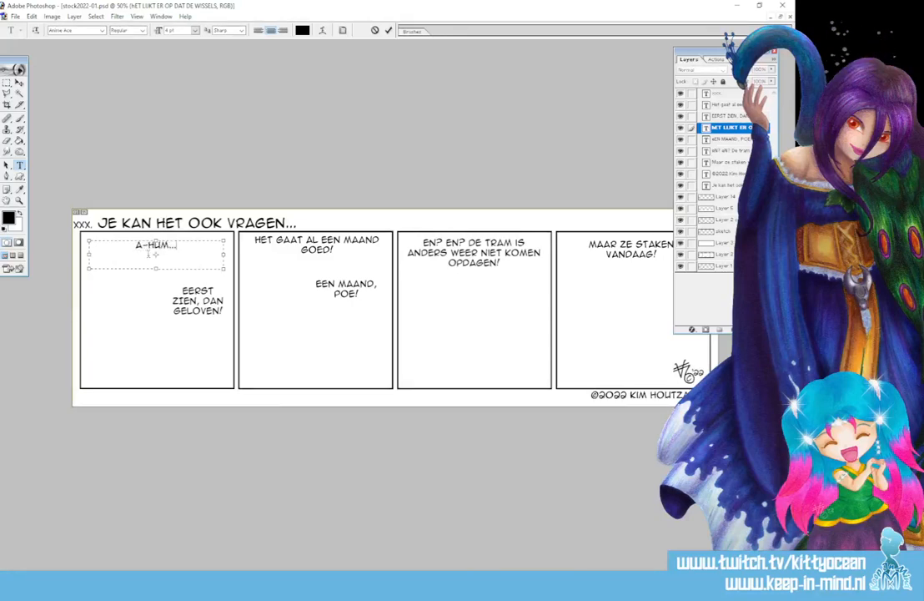
left_click(389, 30)
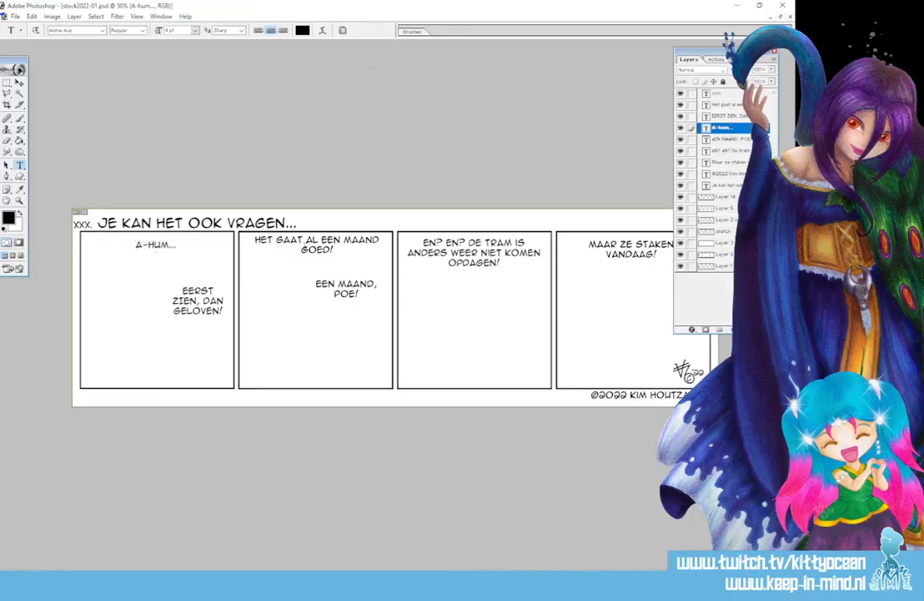
Replace the upper text in the second panel with "Dit is mijn container..."
left_click(306, 248)
key("ctrl+a")
type("D")
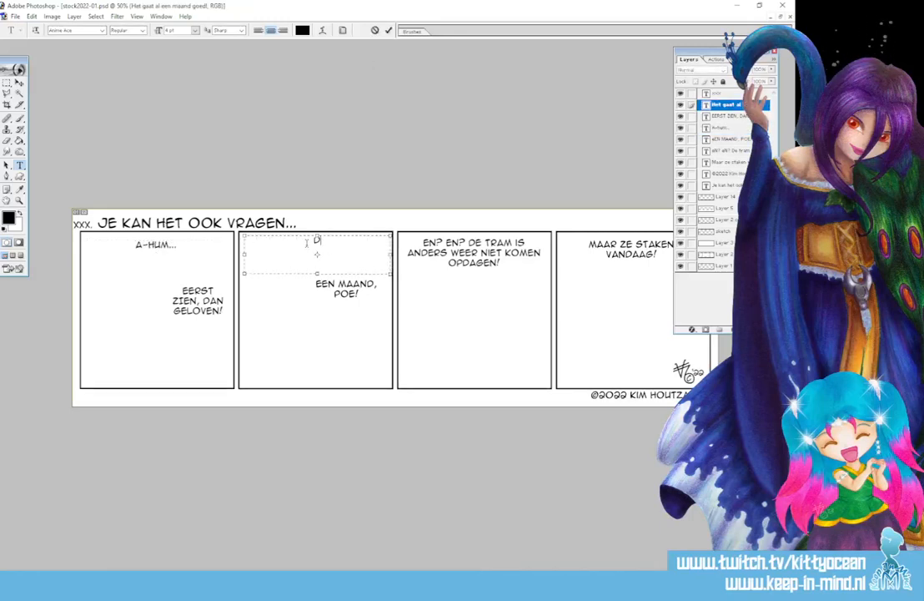
type("it is mijn container...")
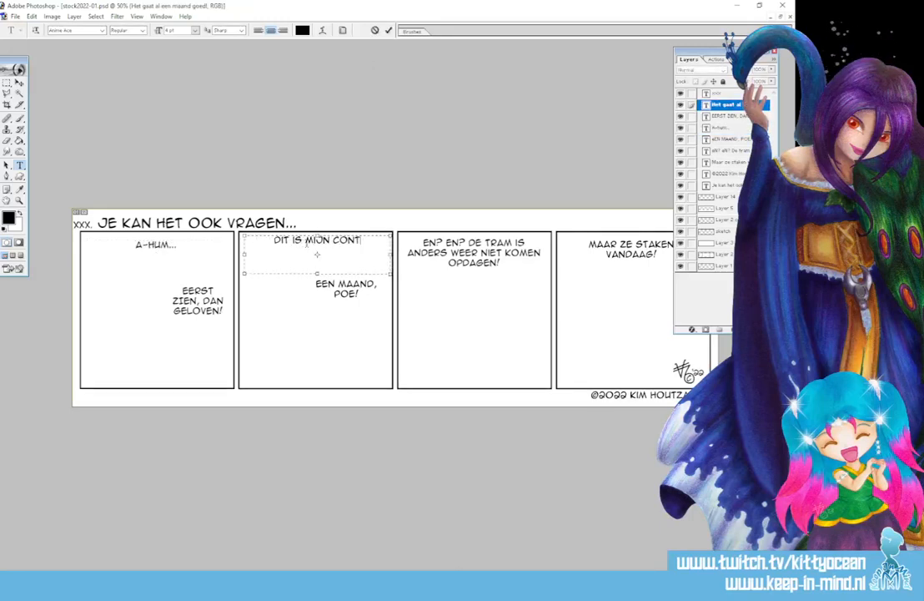
left_click(389, 30)
Replace the lower text in the second panel with "Oh, echt?"
left_click(346, 287)
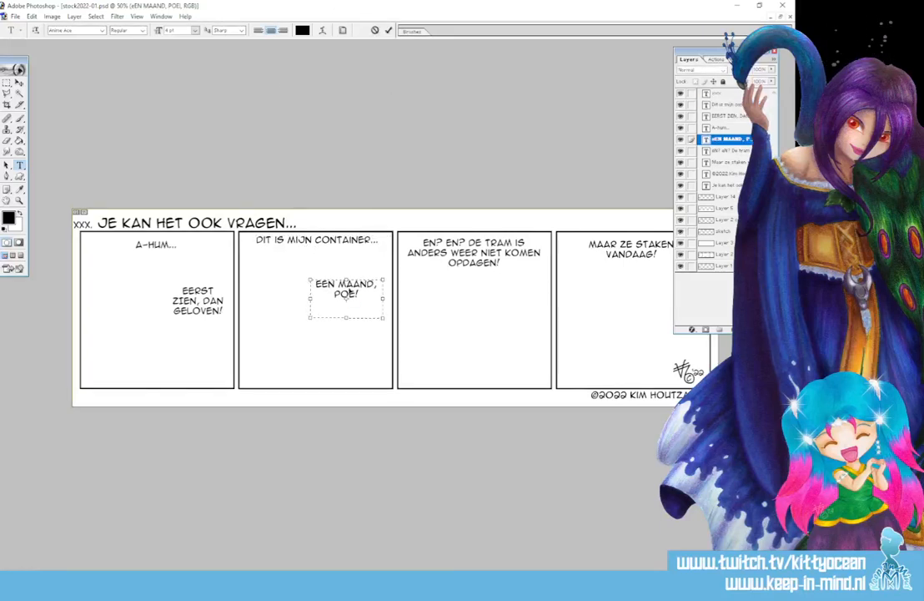
key("ctrl+a")
key("BackSpace")
type("Oh, echt?")
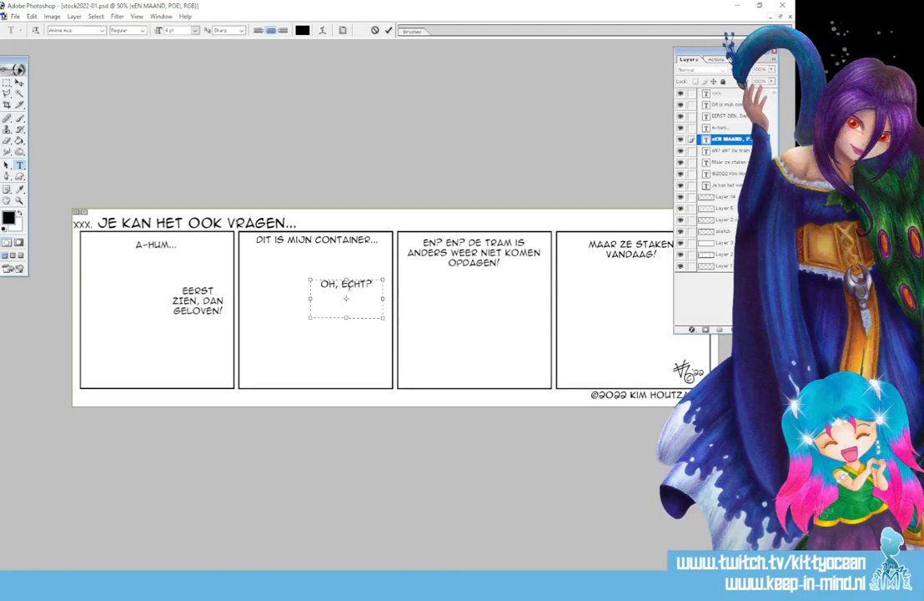
left_click(388, 30)
Replace the text in the third panel with "Ik dacht: dat vindt u vast niet erg!", without leaving an extra text layer
left_click(478, 253)
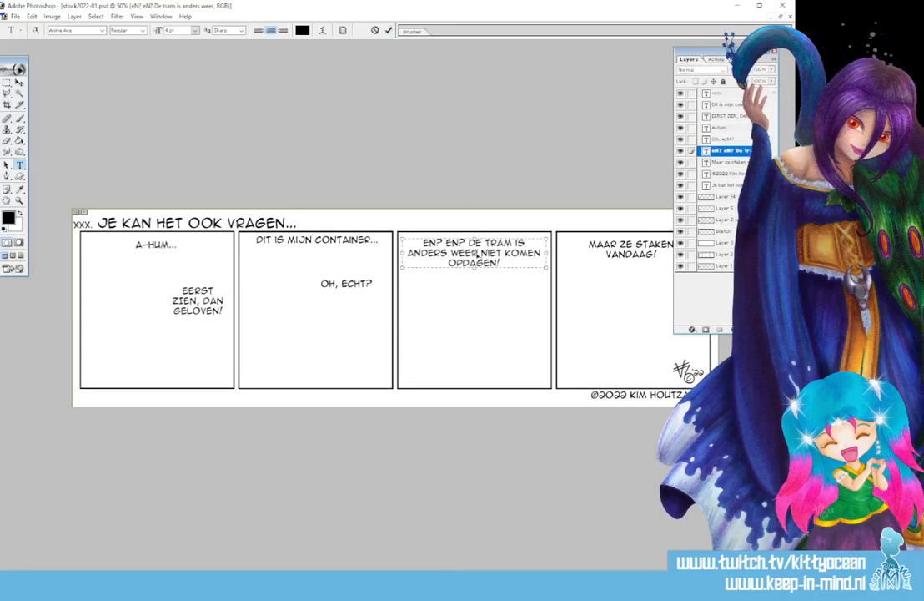
key("ctrl+a")
key("BackSpace")
type("Ik dacht: dat vind")
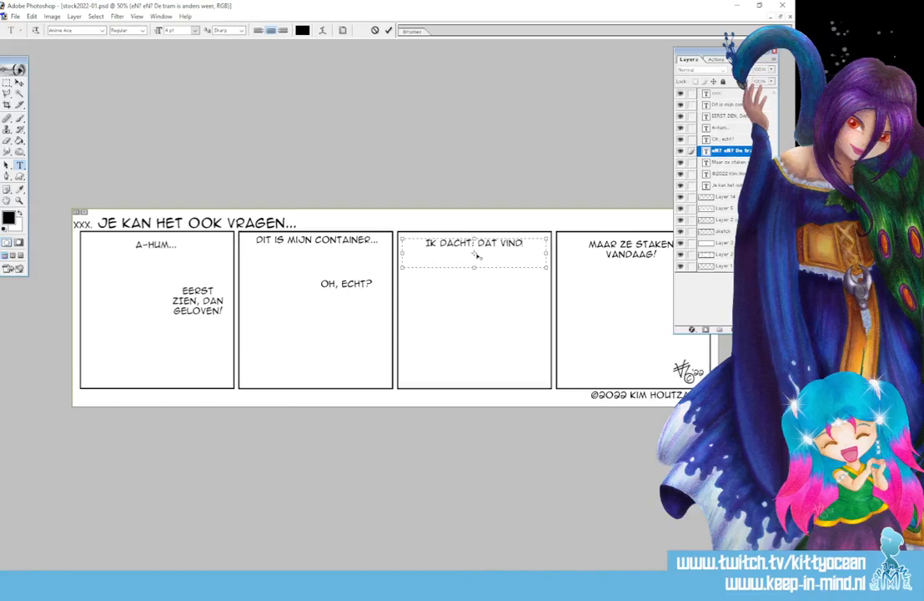
type("t u vast niet")
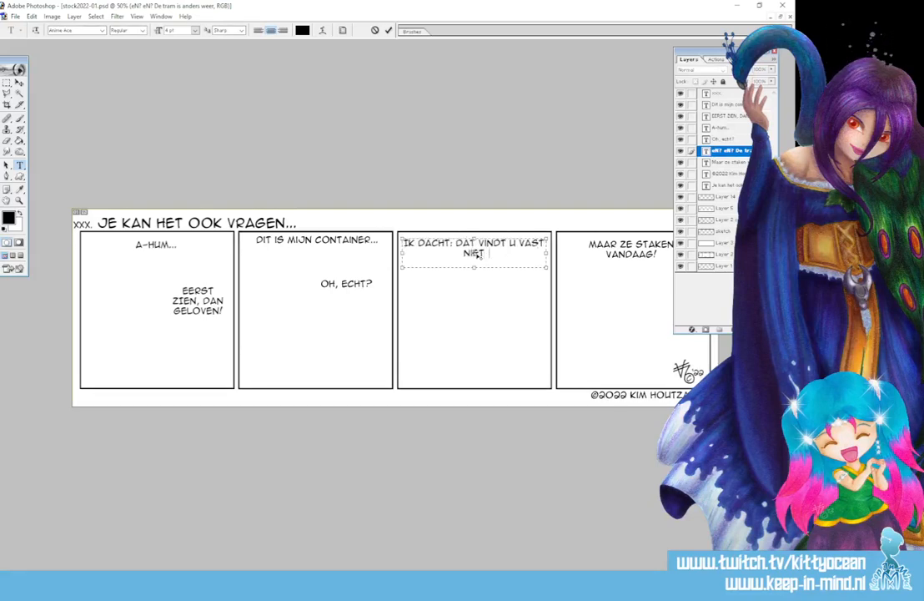
type(" erg!")
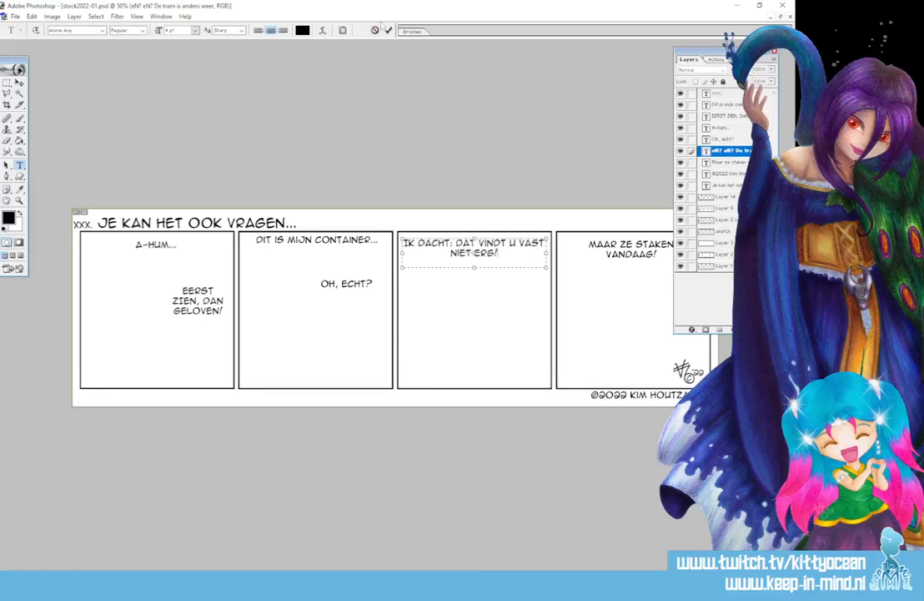
left_click(388, 31)
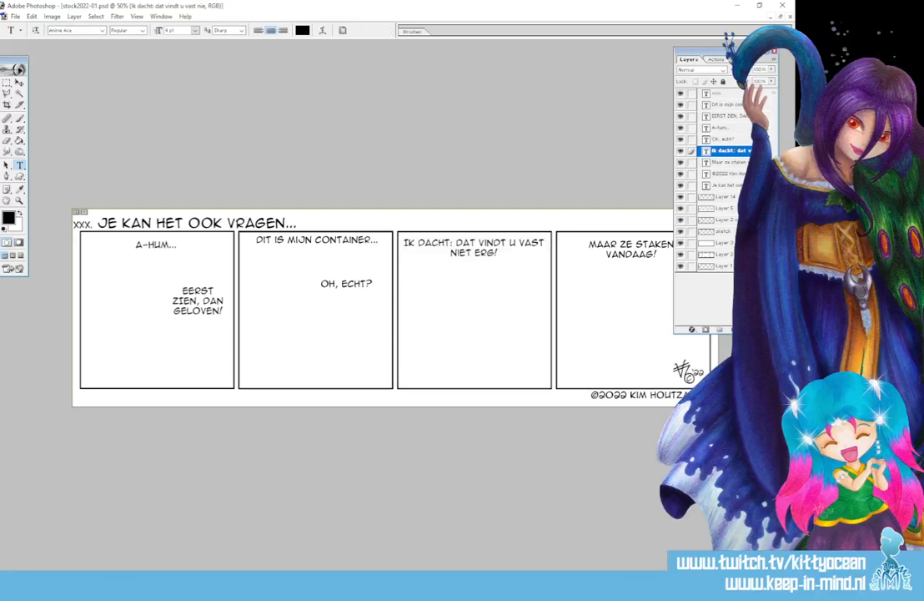
left_click(499, 289)
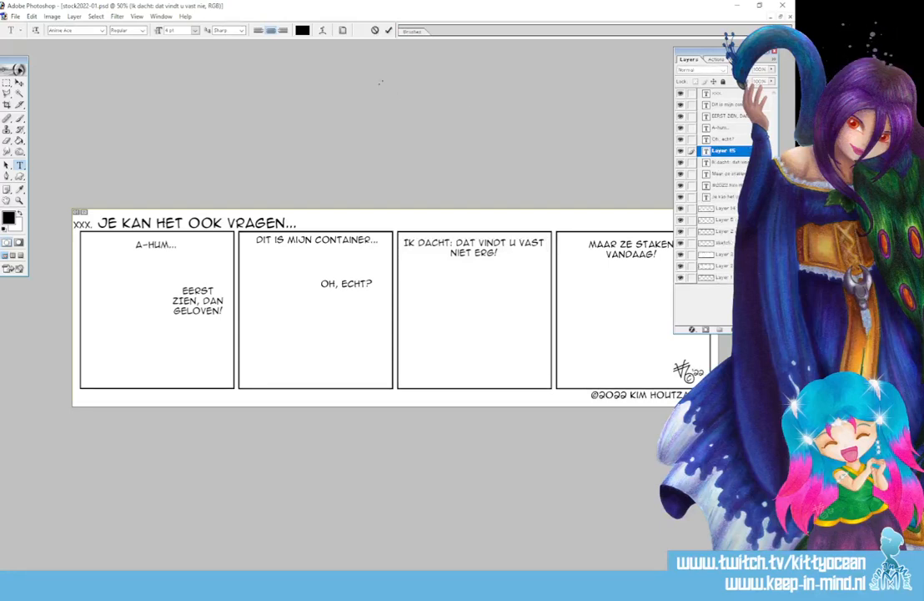
left_click(374, 31)
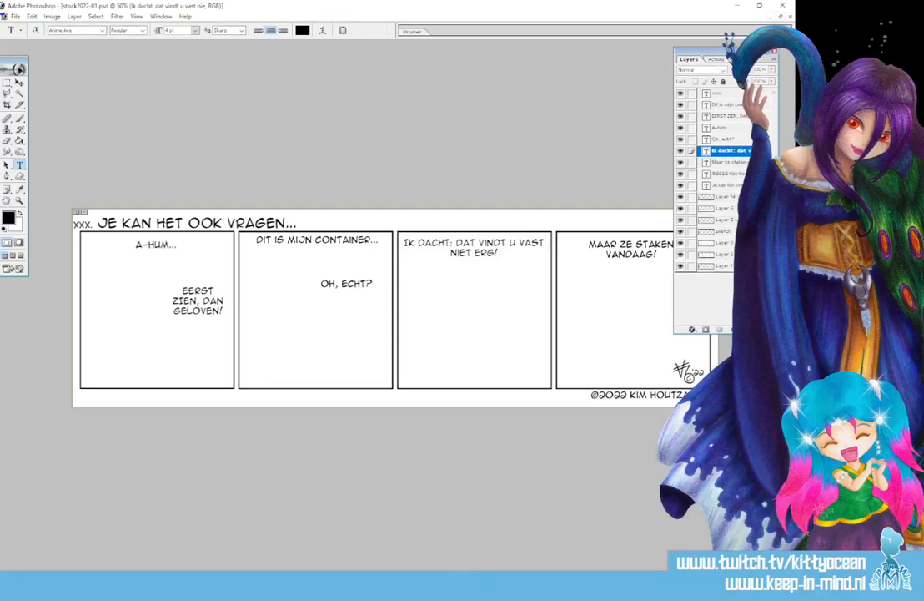
Shorten the Layers palette so that it clears the fourth panel of the strip
left_click_drag(704, 332, 705, 201)
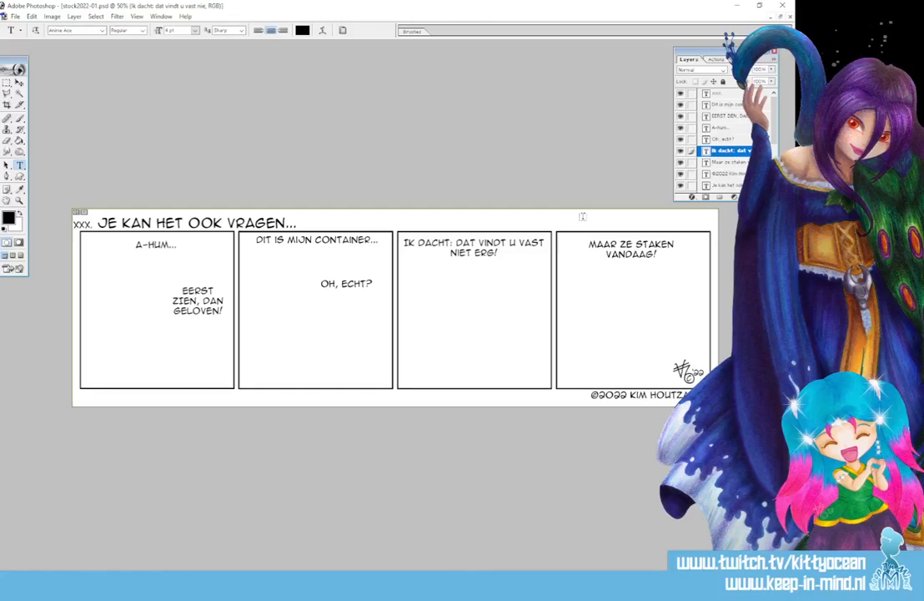
Replace the text in the fourth panel with "Had het op zijn minst gevraagd!"
left_click(621, 249)
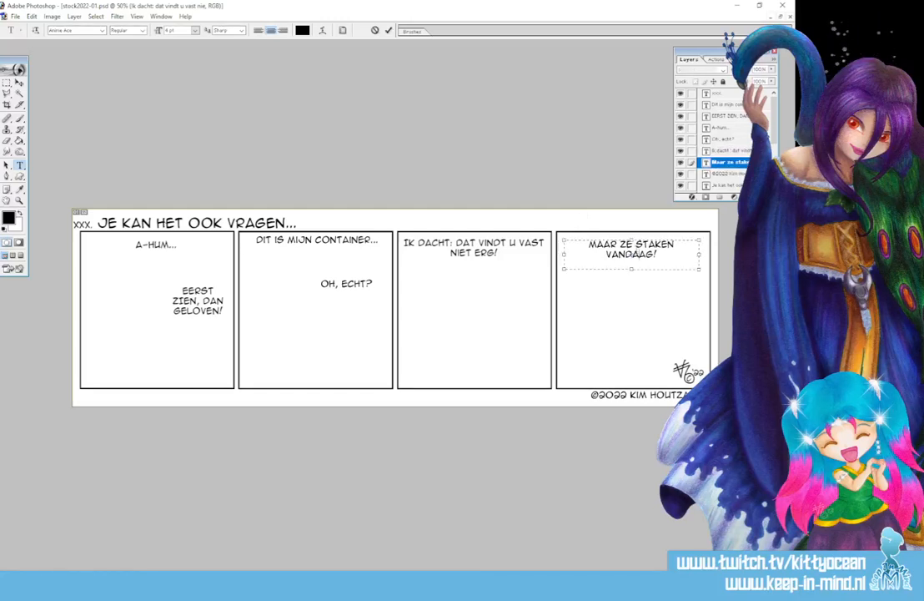
key("ctrl+a")
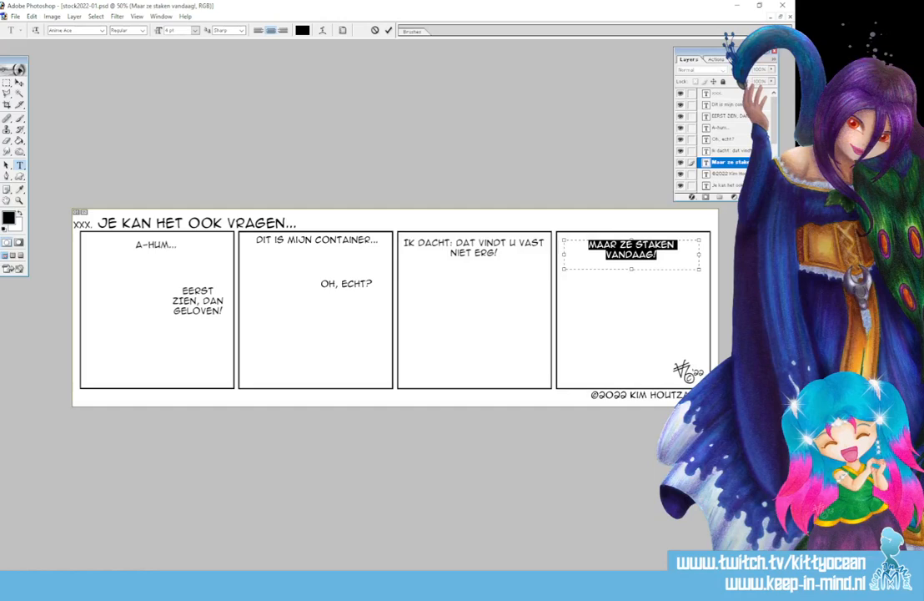
key("BackSpace")
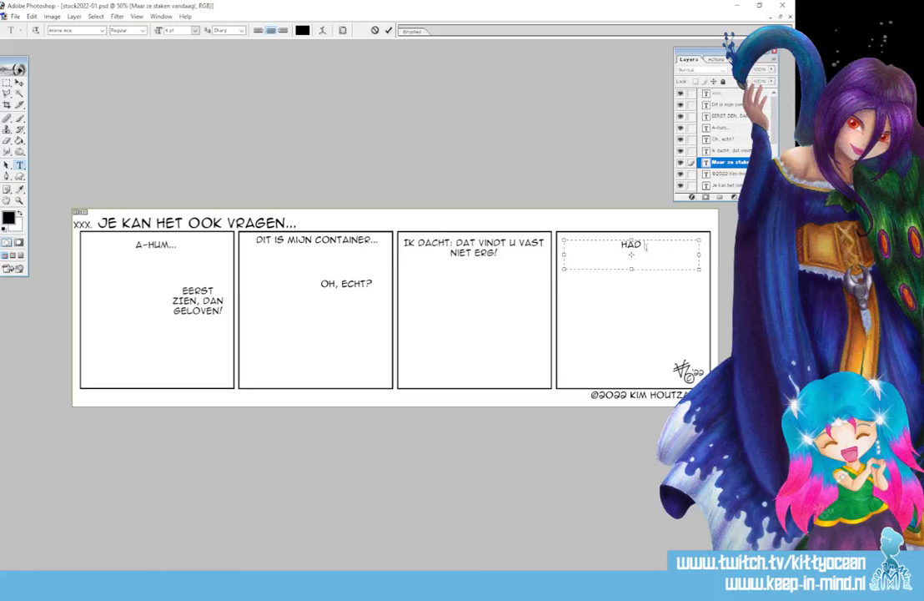
type("HET OP ZIJN MIN")
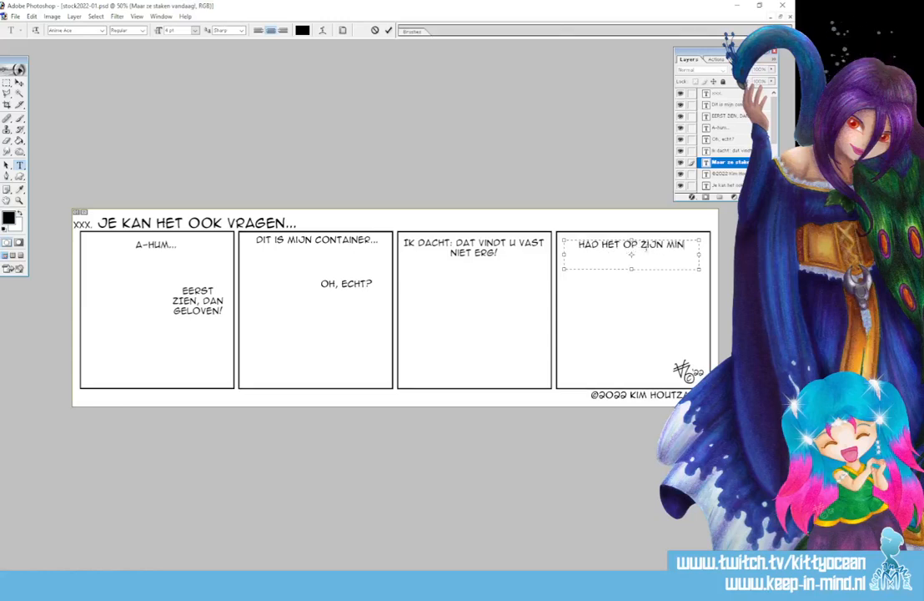
type("ST GEVRAAGD")
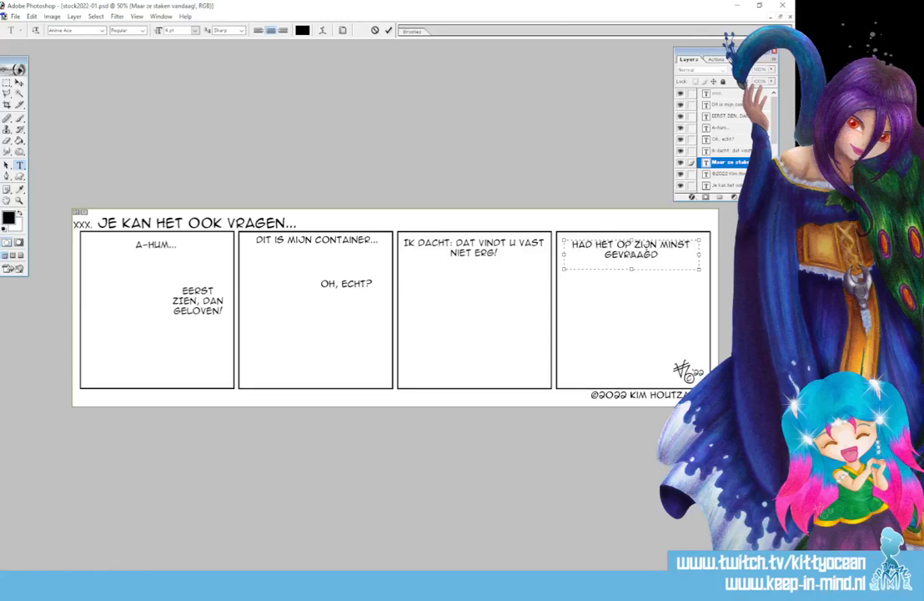
type("!")
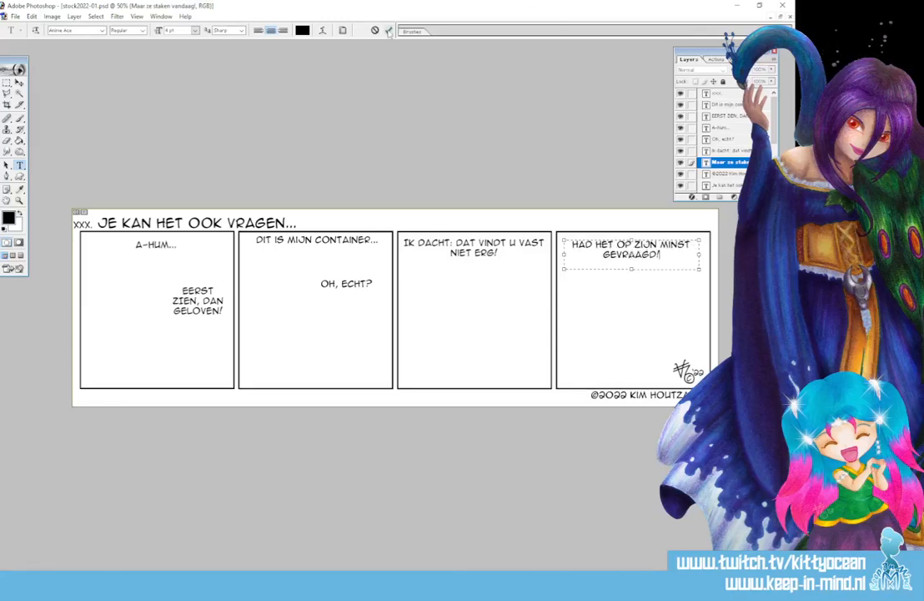
key("ctrl+Return")
Replace the text in the fourth panel with "Hoezo dat? U heeft mij niets gevraagd..."
left_click(617, 247)
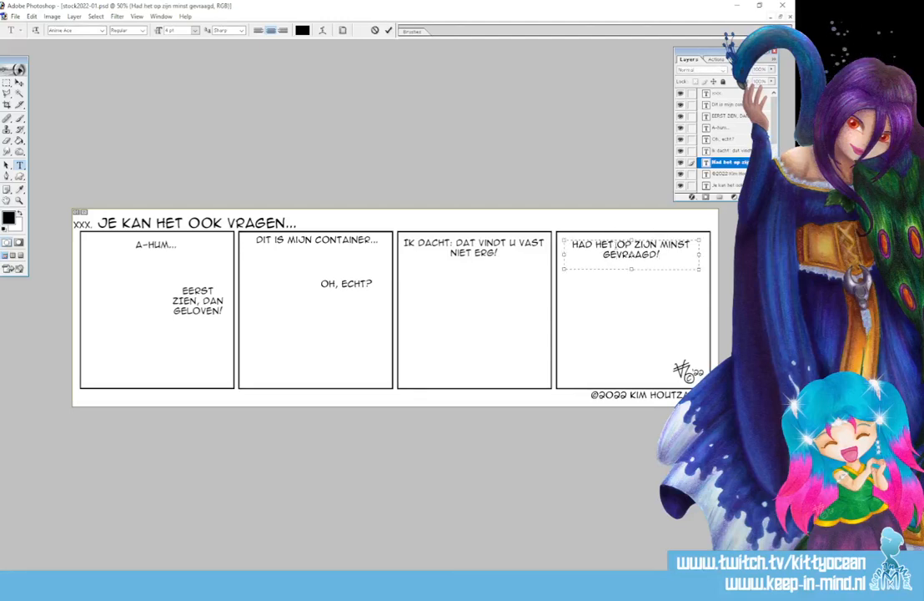
key("ctrl+a")
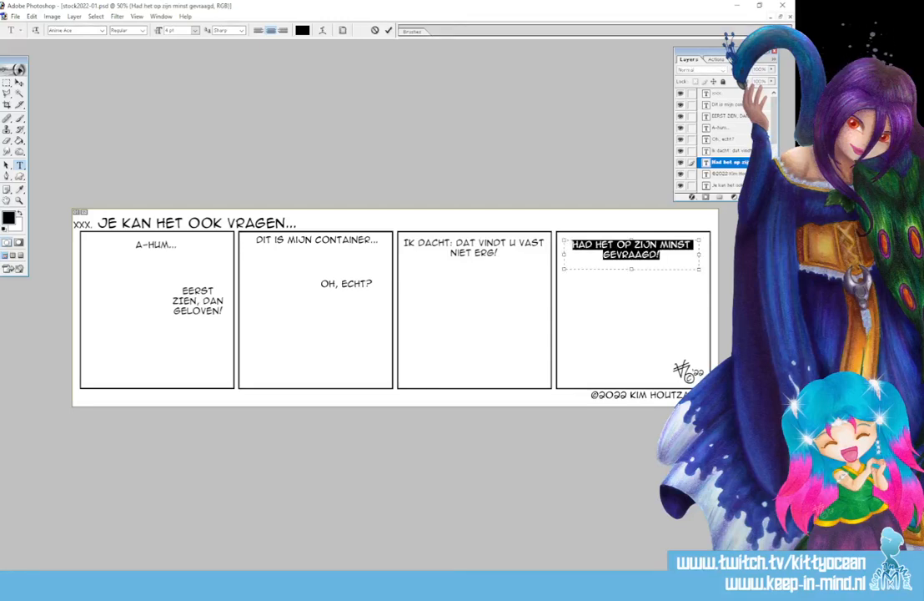
type("Hoezo dat?!")
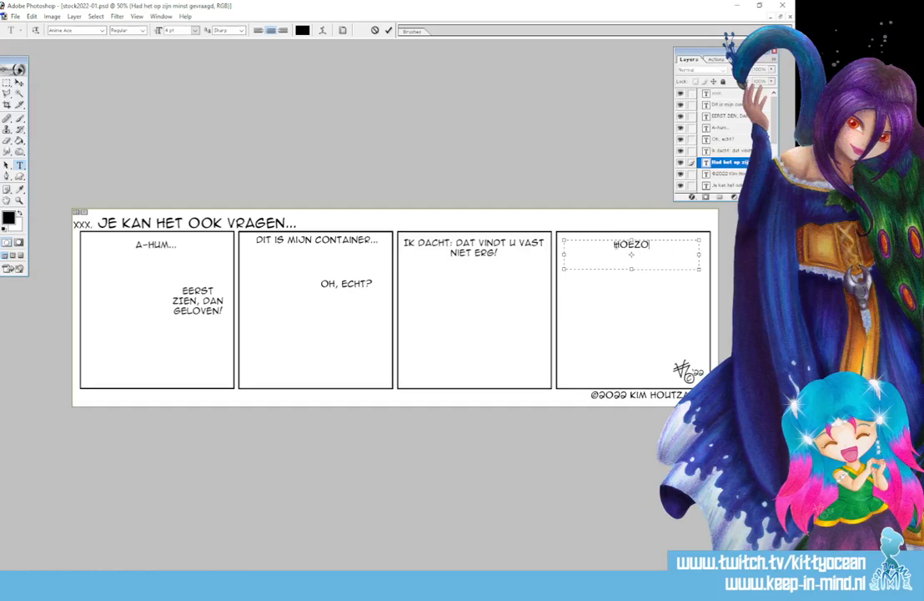
type(" u heeft mij niets gevraagd!")
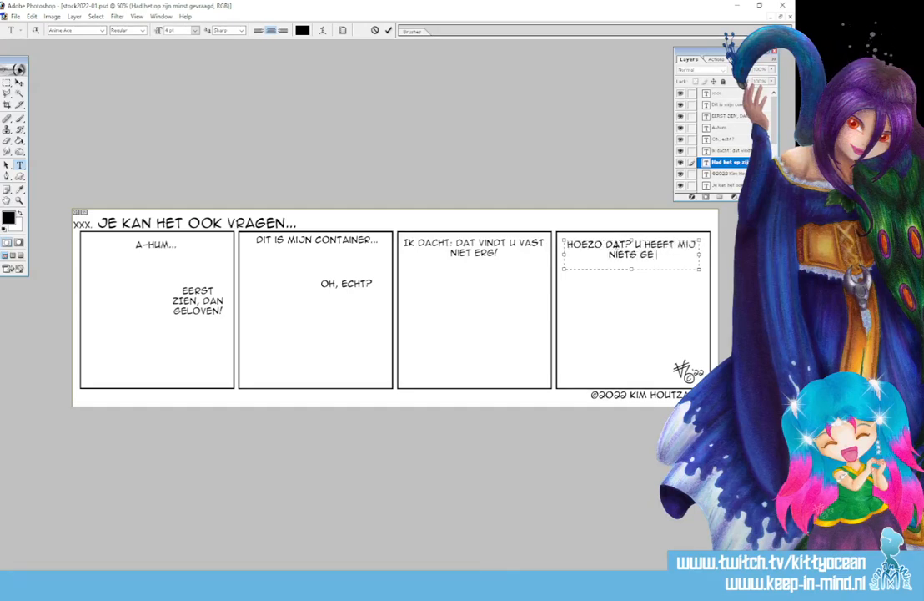
key("BackSpace")
type("...")
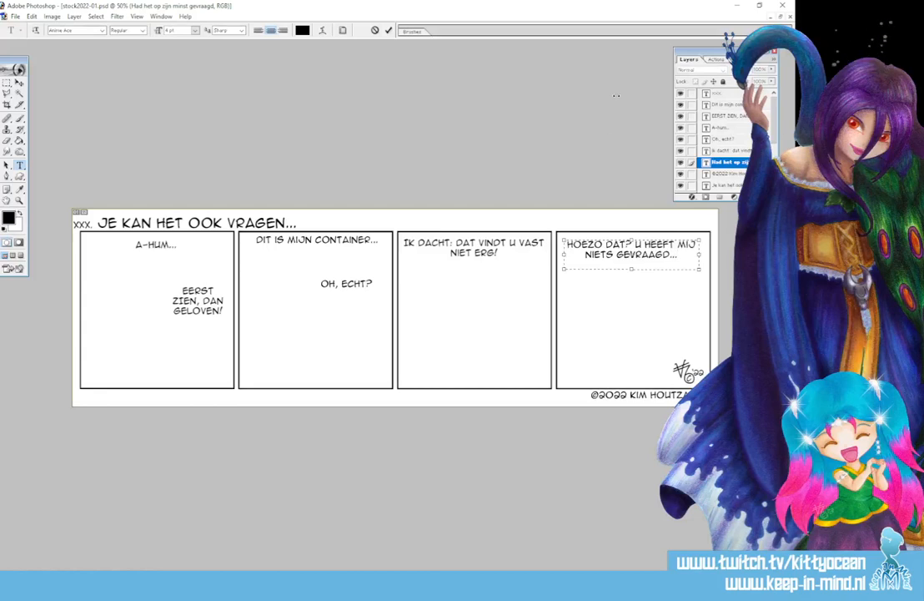
left_click(388, 30)
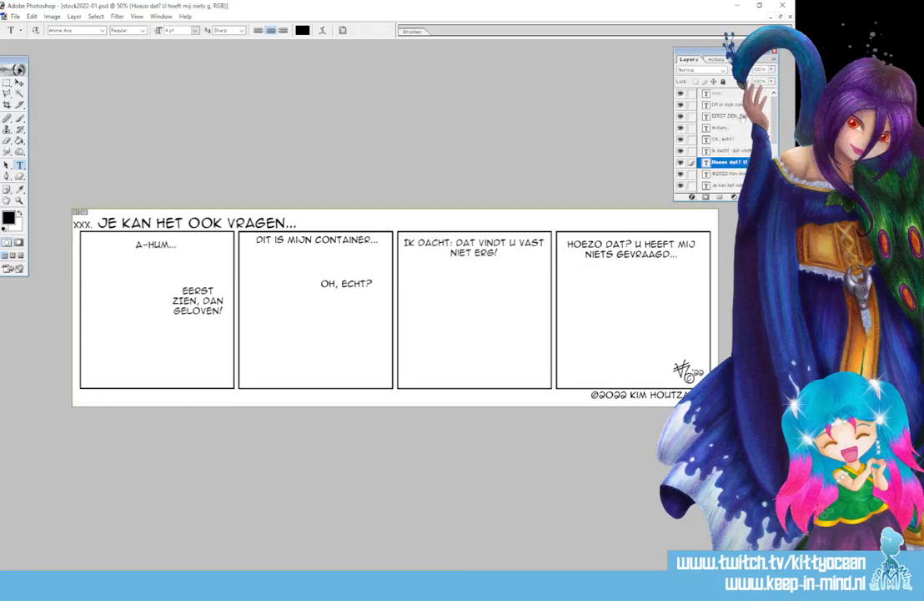
Delete the text layers "EERST ZIEN, DAN GELOVEN!" and "Oh, echt?" from the first two panels
left_click(742, 117)
left_click(762, 197)
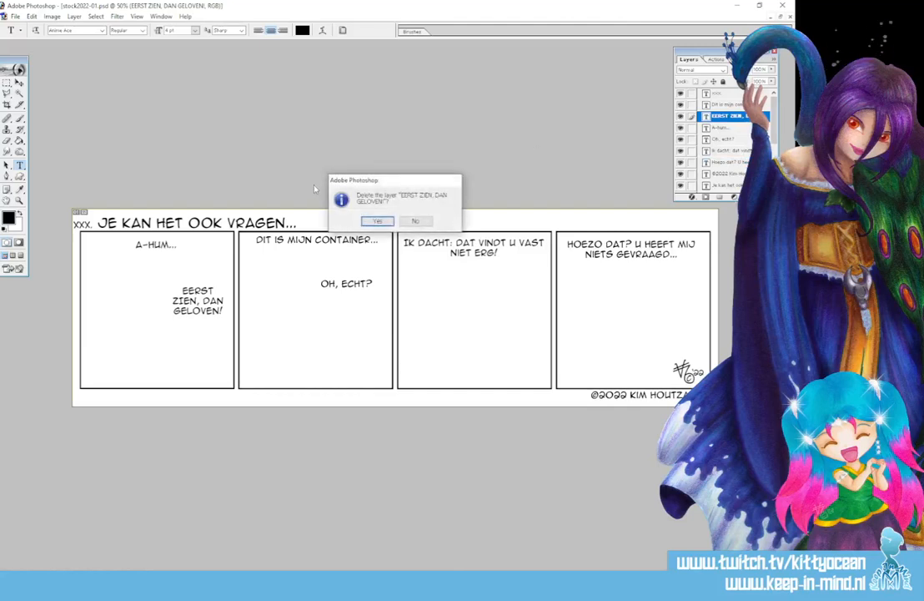
left_click(376, 220)
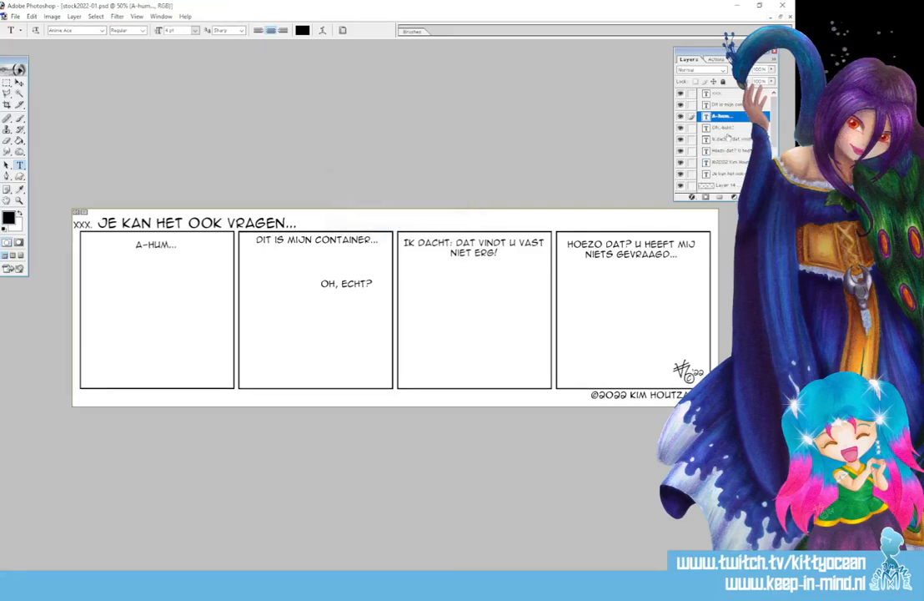
left_click(732, 126)
left_click(762, 197)
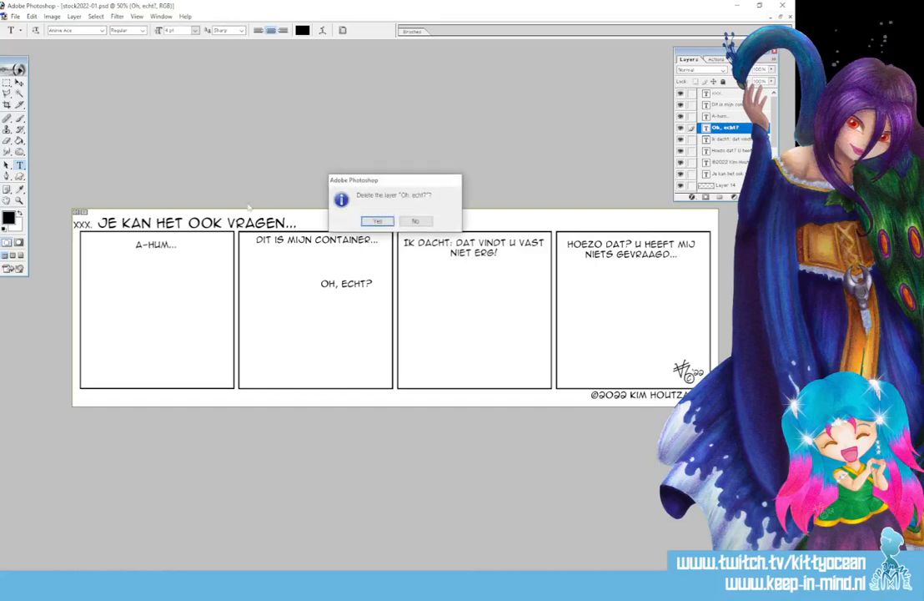
left_click(370, 218)
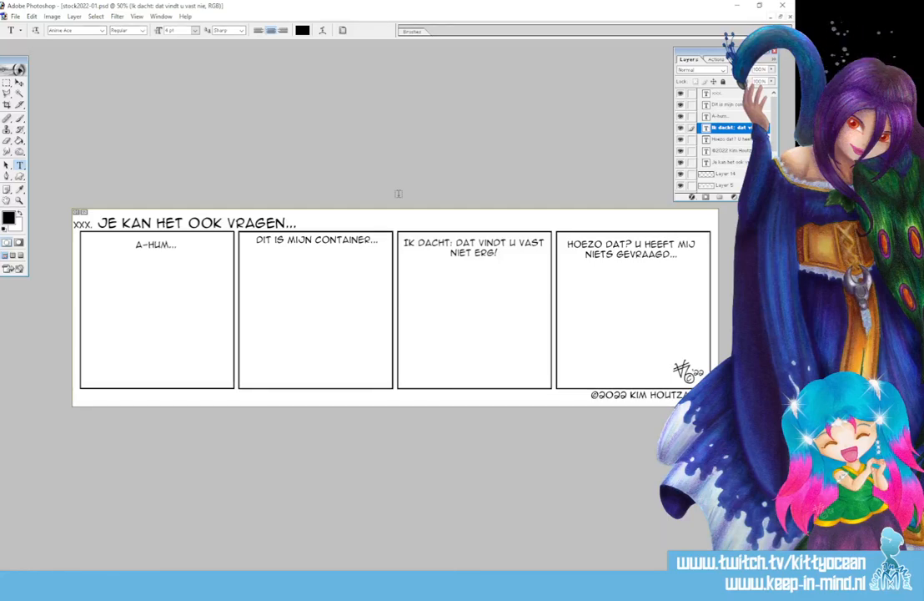
Make the "sketch" layer active and choose the Hard Round 5 pixels preset for the Brush tool
scroll(718, 137, "down", 3)
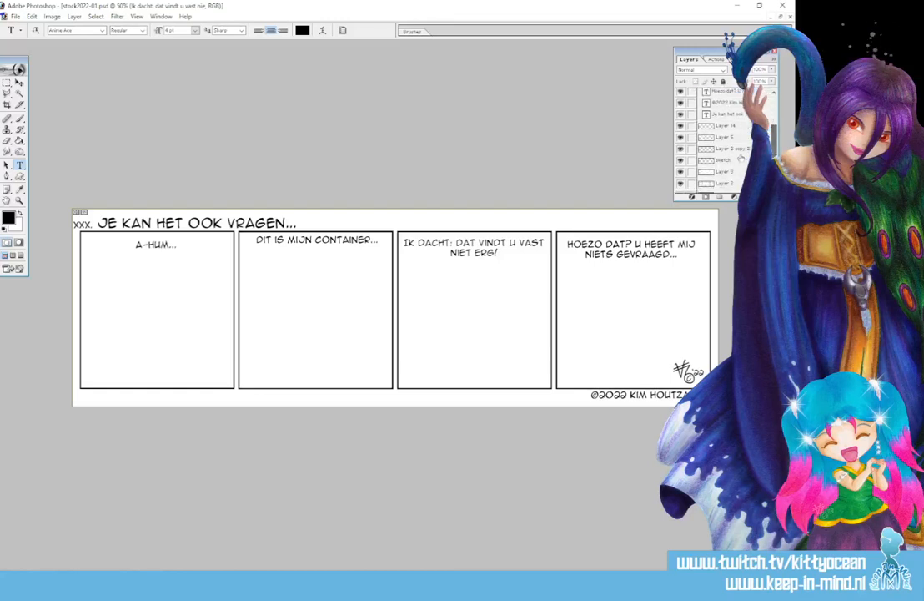
left_click(725, 159)
left_click(19, 118)
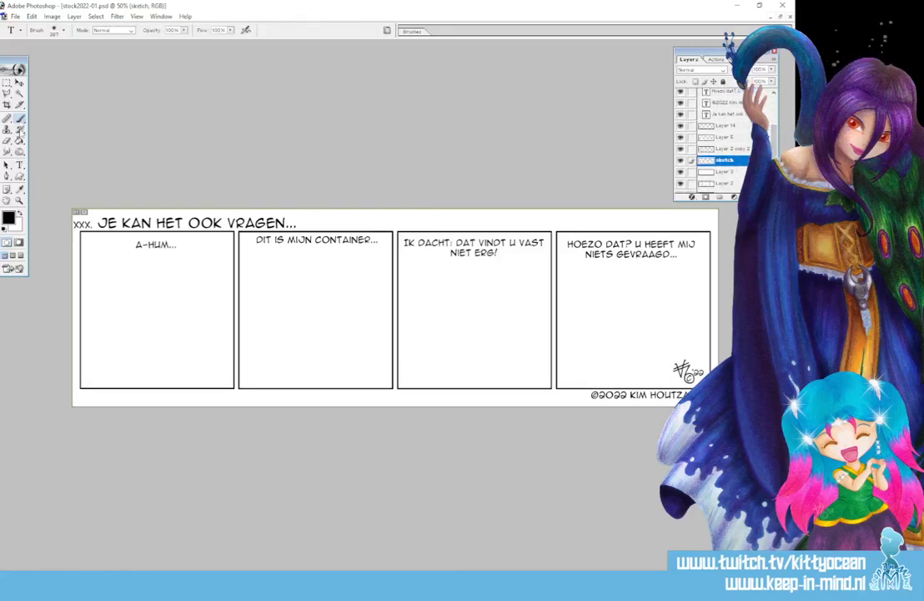
left_click(421, 32)
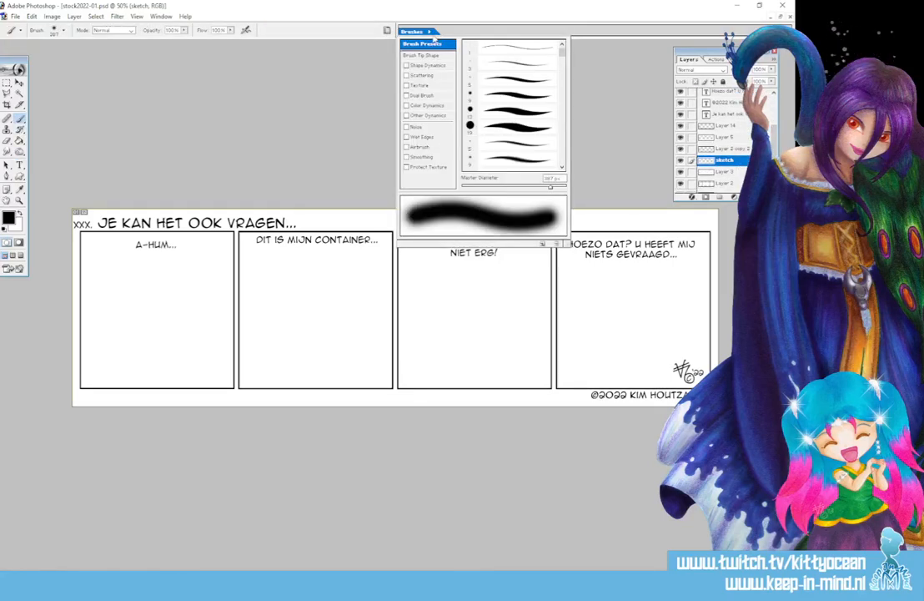
left_click(511, 79)
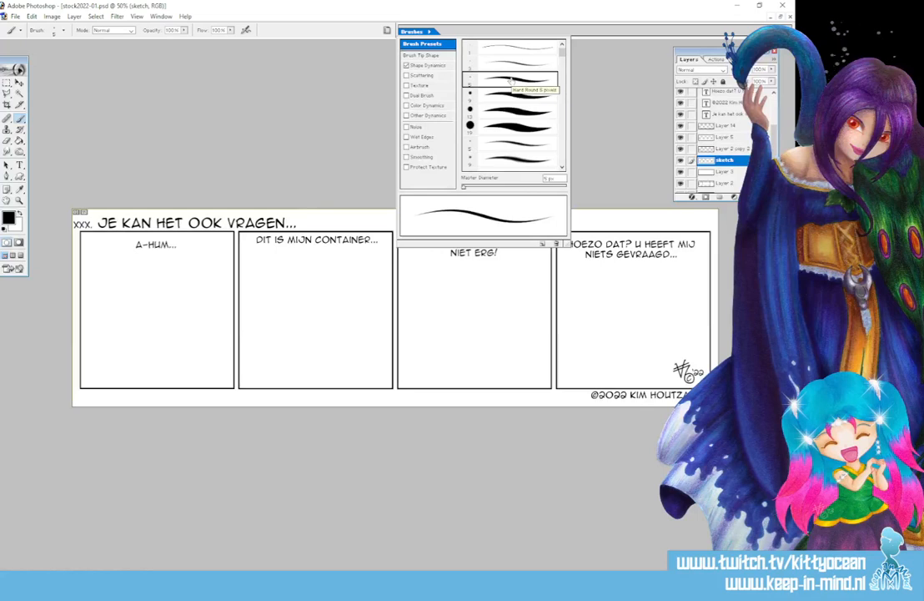
Set the foreground colour to a light red for sketching
left_click(9, 218)
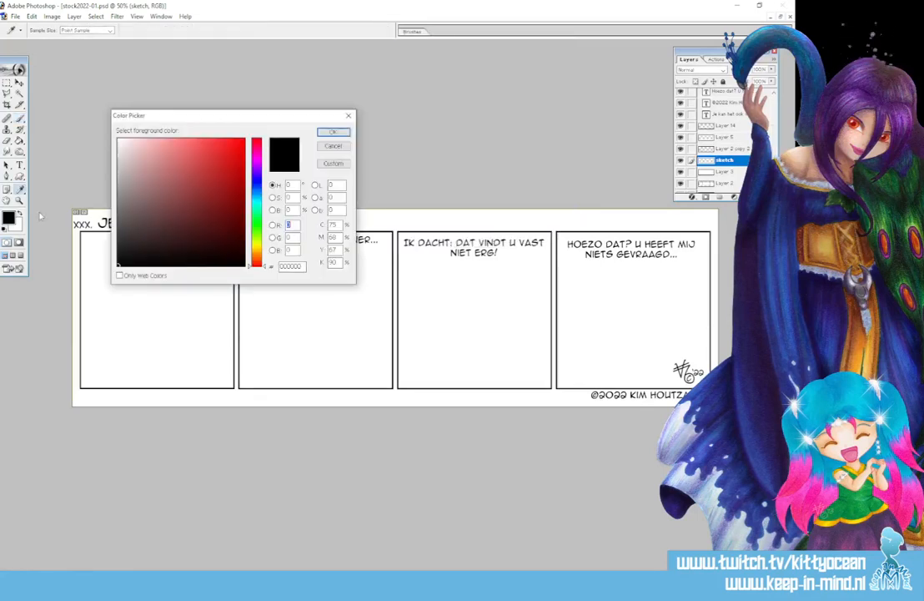
left_click(177, 152)
left_click(332, 133)
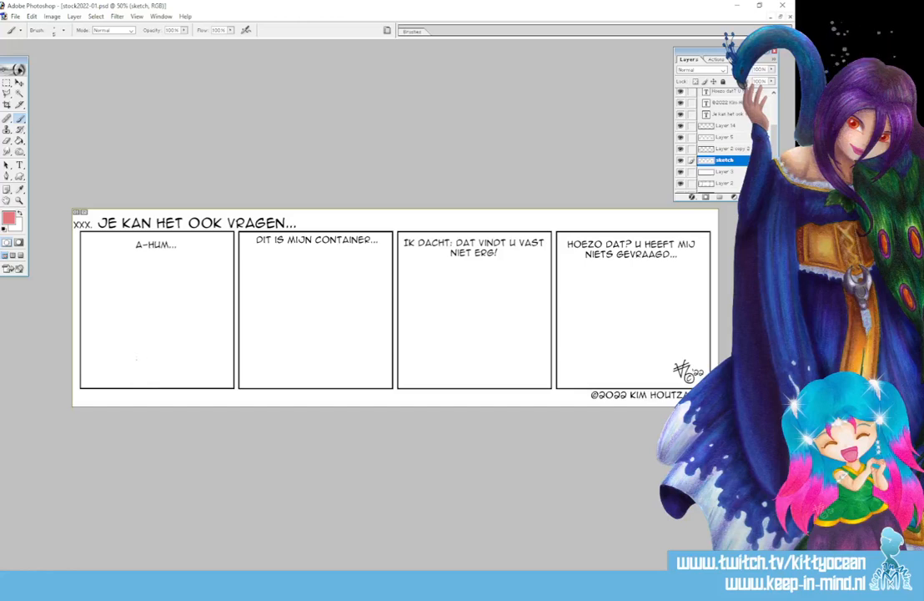
Sketch a container with a raised lid, an inner rectangle, side handles and a rim in the lower half of the first panel
mouse_move(165, 357)
left_mouse_down()
mouse_move(165, 387)
mouse_move(206, 352)
mouse_move(208, 387)
mouse_move(176, 353)
mouse_move(166, 356)
left_mouse_up()
left_click_drag(163, 357, 167, 386)
mouse_move(162, 360)
left_mouse_down()
mouse_move(165, 387)
mouse_move(161, 313)
mouse_move(206, 309)
mouse_move(206, 344)
left_mouse_up()
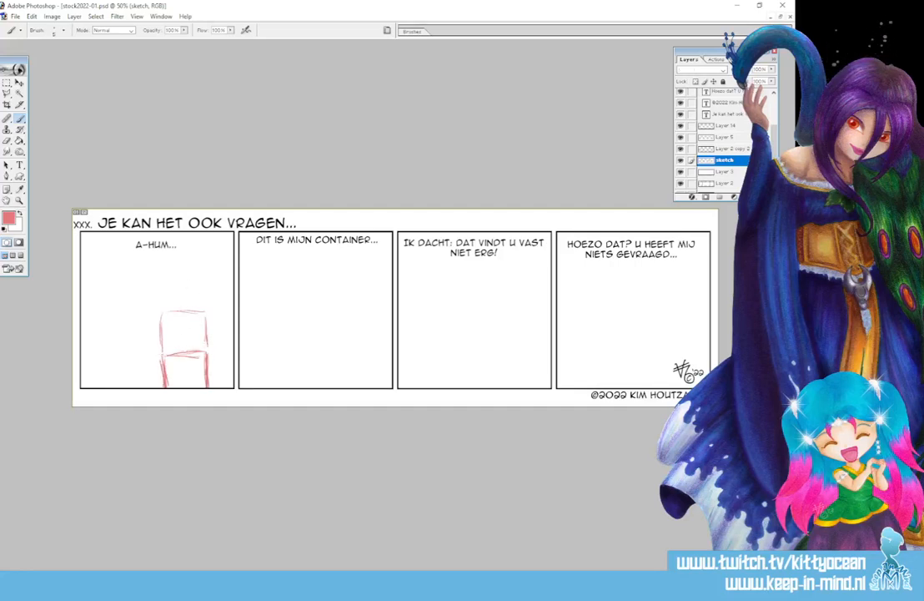
left_click_drag(171, 323, 172, 343)
mouse_move(169, 321)
left_mouse_down()
mouse_move(171, 343)
mouse_move(201, 318)
mouse_move(196, 342)
left_mouse_up()
left_click_drag(171, 343, 188, 344)
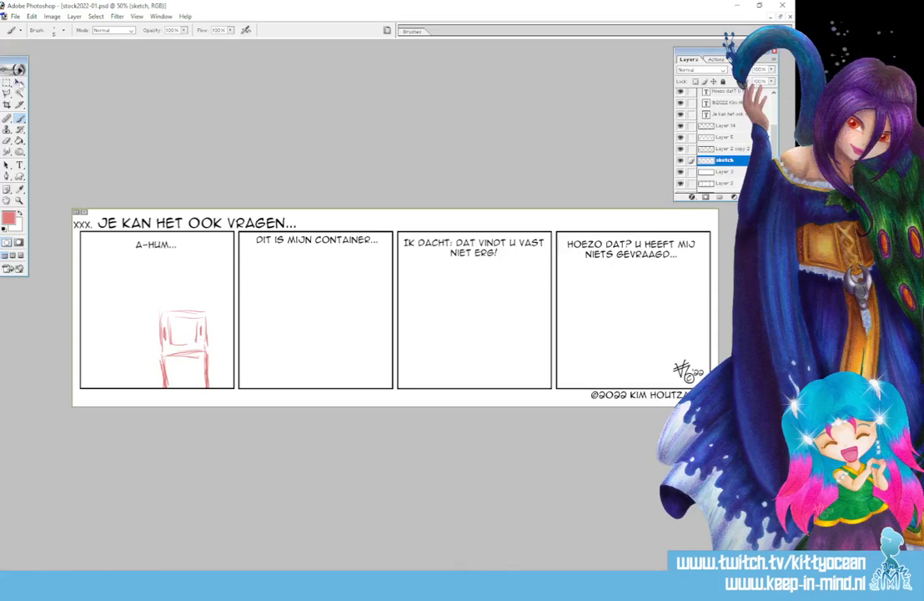
mouse_move(166, 355)
left_mouse_down()
mouse_move(212, 346)
mouse_move(155, 355)
left_mouse_up()
Move the container sketch leftward within the first panel to make room beside it
left_click(19, 81)
left_click_drag(183, 374, 160, 375)
key("ctrl+t")
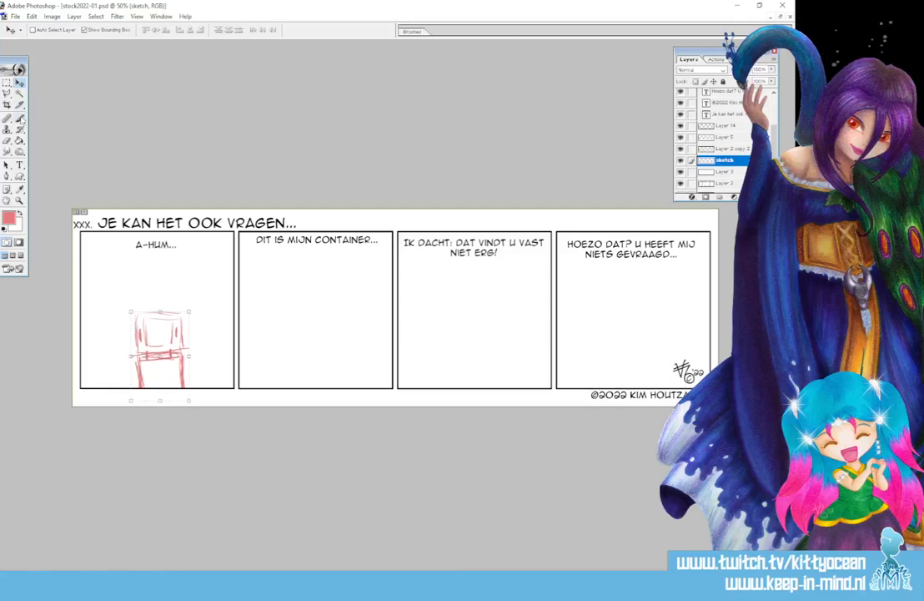
left_click_drag(161, 339, 150, 339)
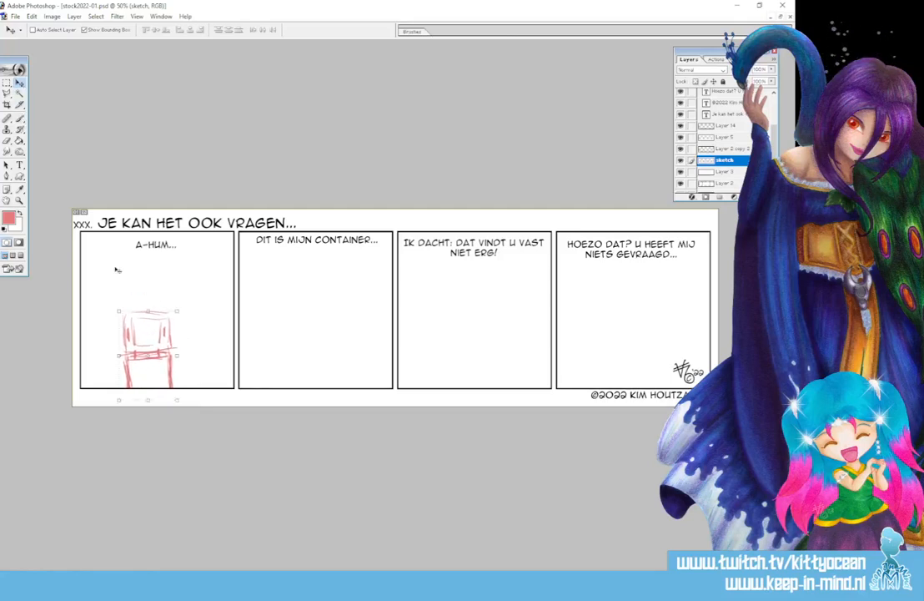
Sketch a figure leaning against the container's right side, with a round head, an arm, a hand on the lid and a body
left_click(21, 117)
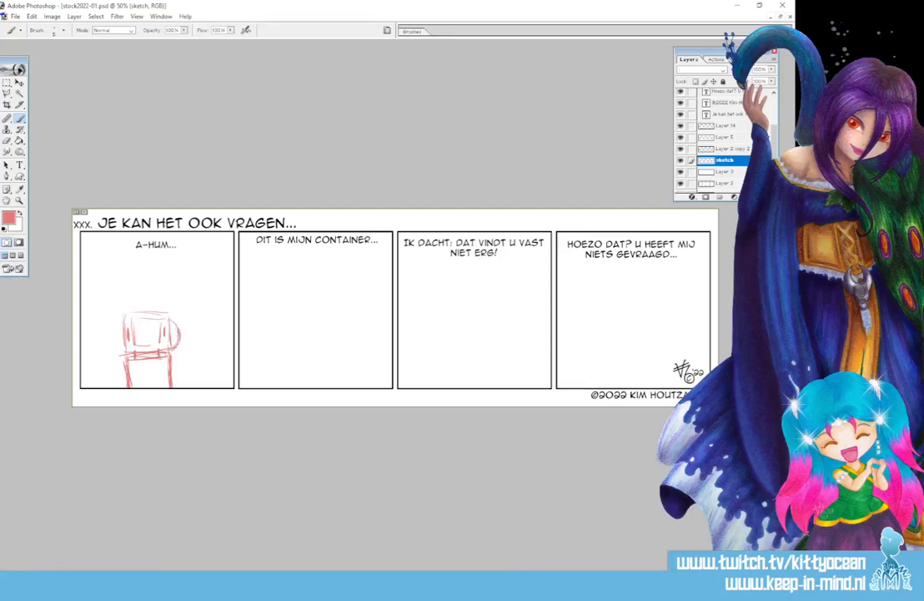
mouse_move(173, 319)
left_mouse_down()
mouse_move(197, 359)
mouse_move(202, 342)
mouse_move(220, 335)
mouse_move(194, 343)
left_mouse_up()
left_click_drag(201, 350, 216, 338)
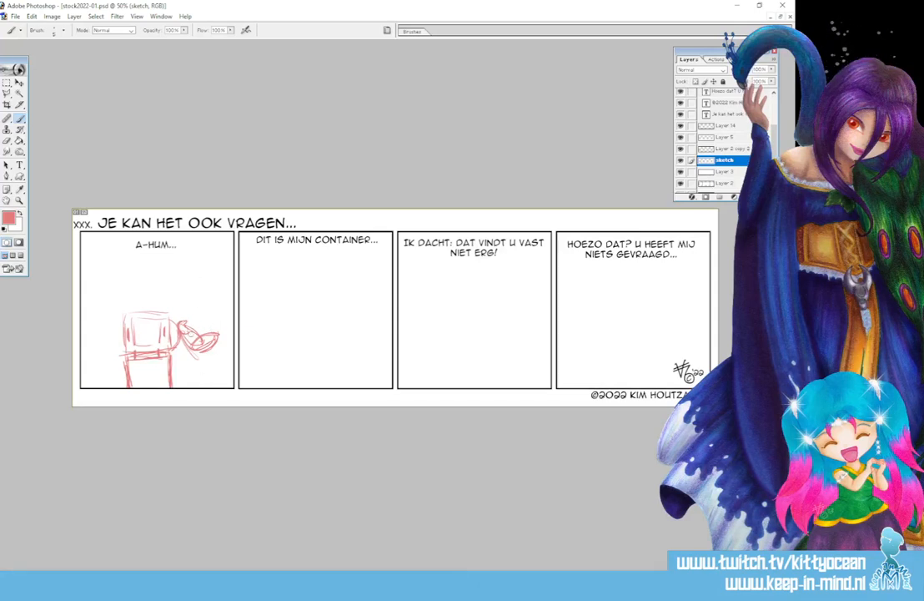
mouse_move(192, 333)
left_mouse_down()
mouse_move(187, 349)
mouse_move(214, 333)
mouse_move(204, 347)
left_mouse_up()
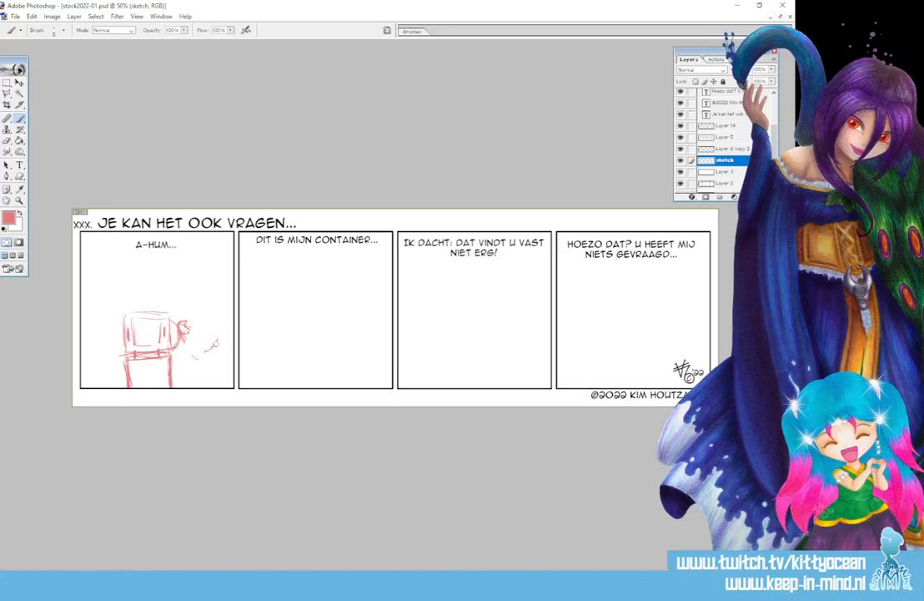
mouse_move(171, 302)
left_mouse_down()
mouse_move(196, 307)
mouse_move(194, 329)
mouse_move(167, 332)
mouse_move(185, 339)
mouse_move(180, 347)
left_mouse_up()
left_click_drag(138, 318, 161, 313)
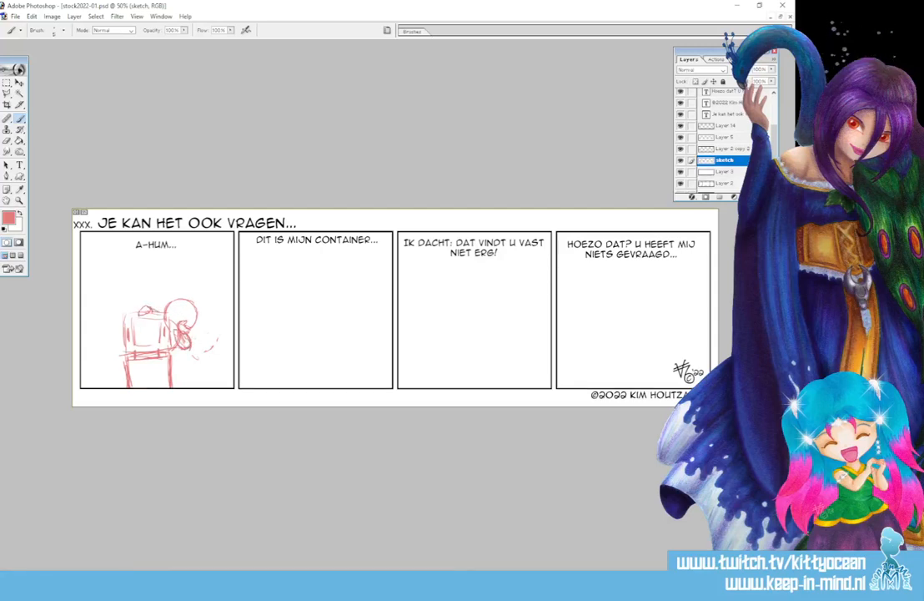
left_click_drag(183, 353, 194, 388)
Lasso the figure's round head in the first panel and enlarge it slightly
left_click_drag(7, 94, 46, 83)
mouse_move(168, 296)
left_mouse_down()
mouse_move(205, 381)
mouse_move(208, 290)
mouse_move(178, 264)
mouse_move(219, 279)
mouse_move(225, 269)
mouse_move(190, 300)
mouse_move(192, 311)
mouse_move(228, 267)
left_mouse_up()
left_click(20, 82)
left_click(171, 32)
left_click_drag(204, 300, 202, 309)
left_click(387, 31)
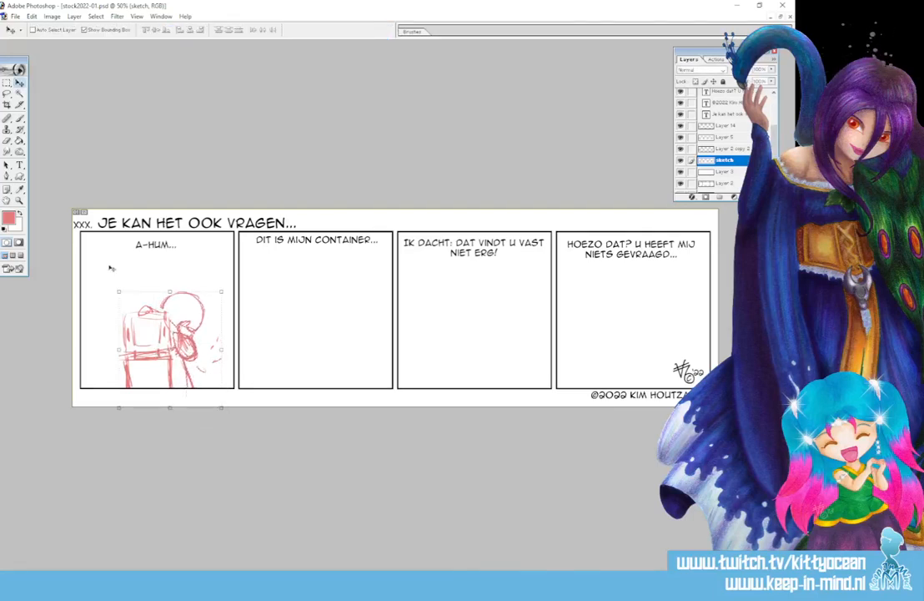
Sketch the container with its rim in the second panel and a round head above its right edge
left_click(20, 118)
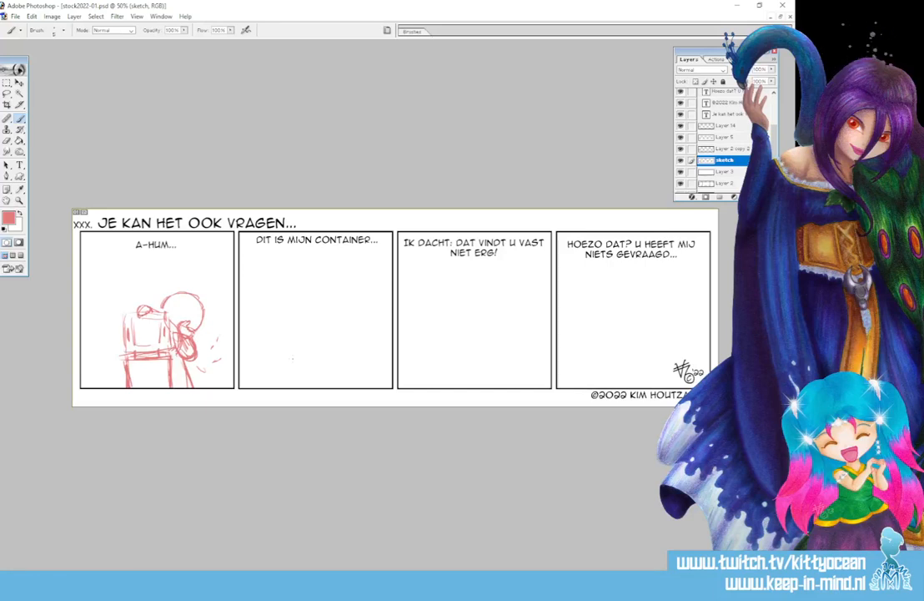
mouse_move(292, 352)
left_mouse_down()
mouse_move(296, 387)
mouse_move(327, 344)
mouse_move(341, 347)
mouse_move(338, 388)
left_mouse_up()
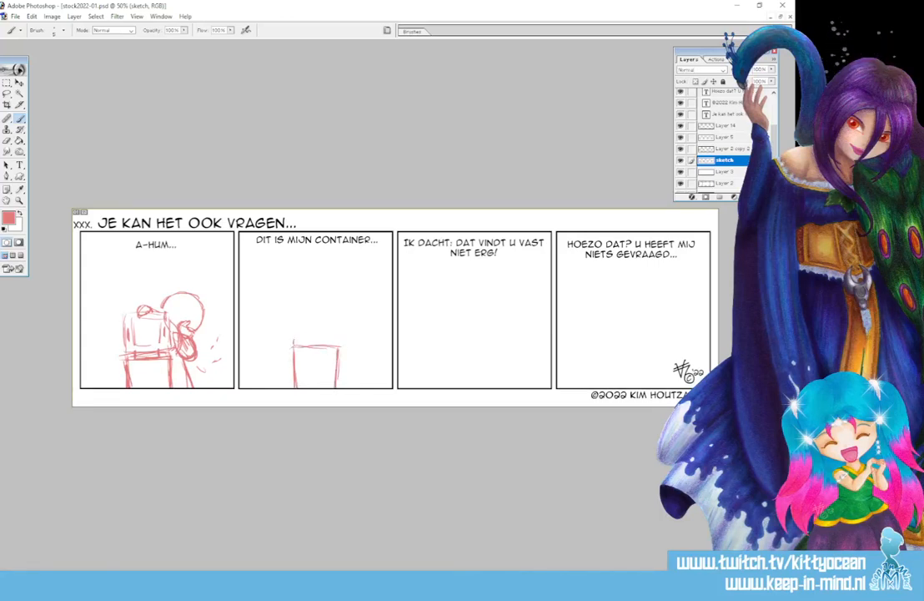
left_click_drag(293, 340, 339, 338)
mouse_move(342, 294)
left_mouse_down()
mouse_move(367, 294)
mouse_move(333, 315)
mouse_move(354, 334)
mouse_move(367, 330)
mouse_move(378, 304)
left_mouse_up()
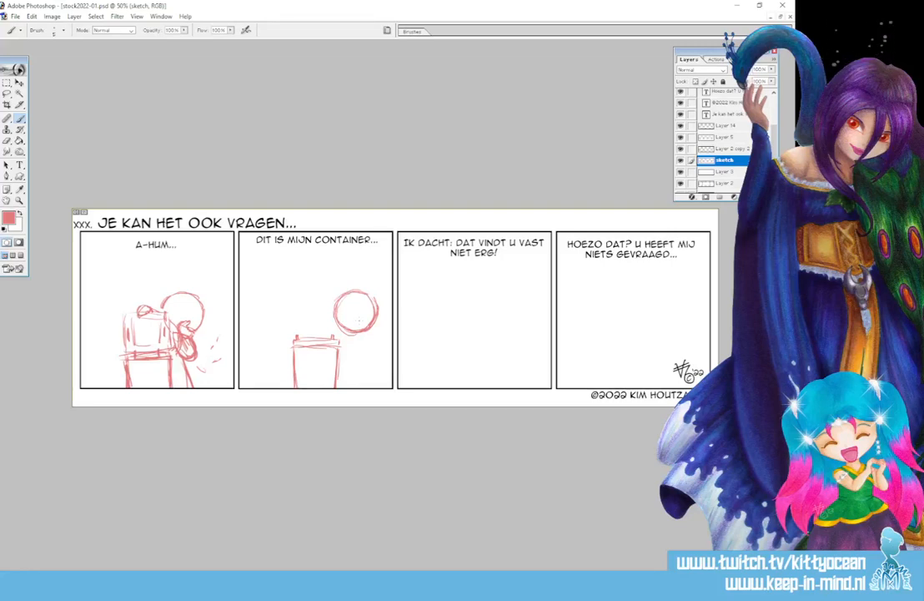
Sketch the body and bent arm of the figure beneath the round head beside the container in the second panel
left_click_drag(367, 338, 381, 372)
left_click_drag(367, 334, 387, 379)
mouse_move(368, 334)
left_mouse_down()
mouse_move(387, 385)
mouse_move(343, 386)
left_mouse_up()
left_click_drag(373, 337, 385, 360)
left_click_drag(377, 360, 357, 361)
left_click_drag(356, 362, 369, 365)
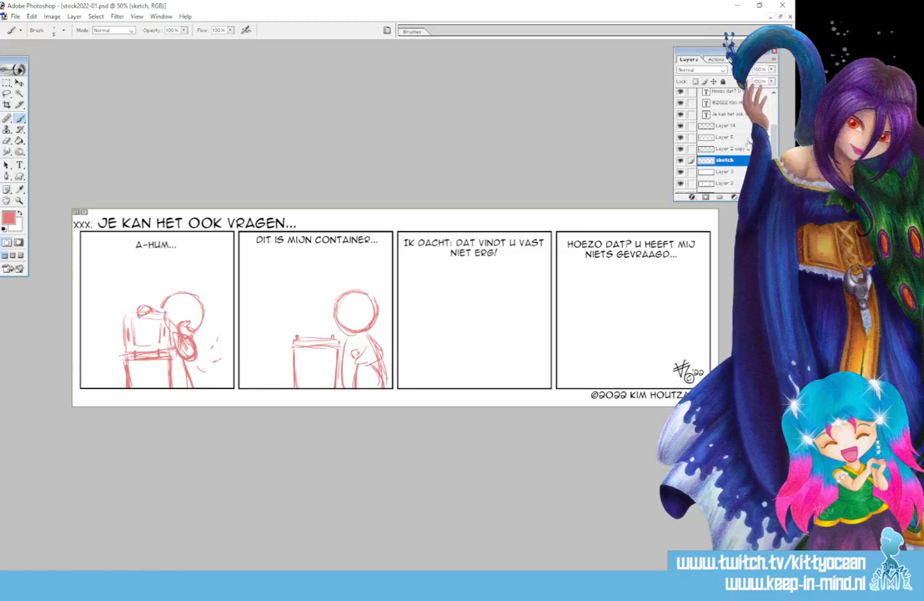
Add the black text "OH, ECHT?" below the dialogue in the second panel and switch back to the Brush tool
scroll(722, 138, "up", 4)
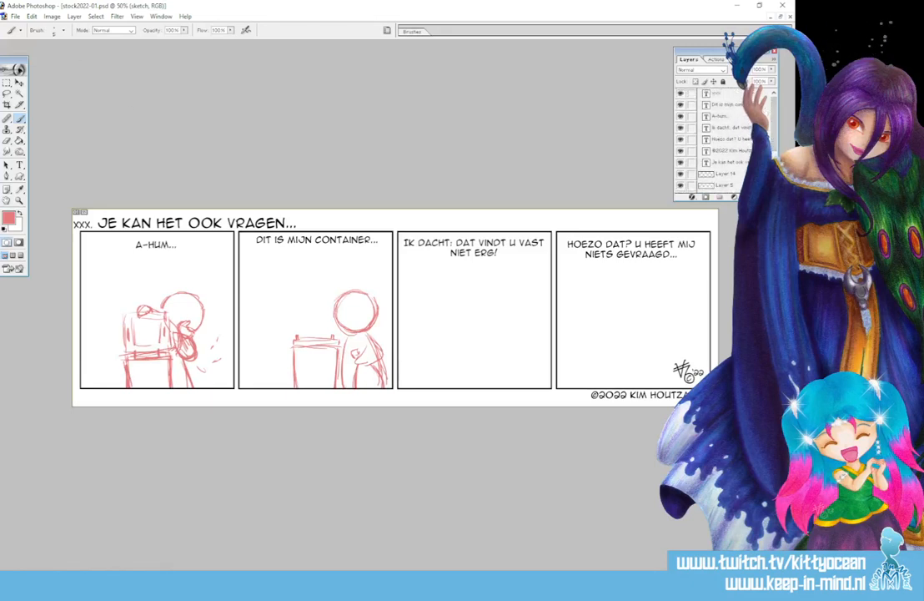
left_click(20, 166)
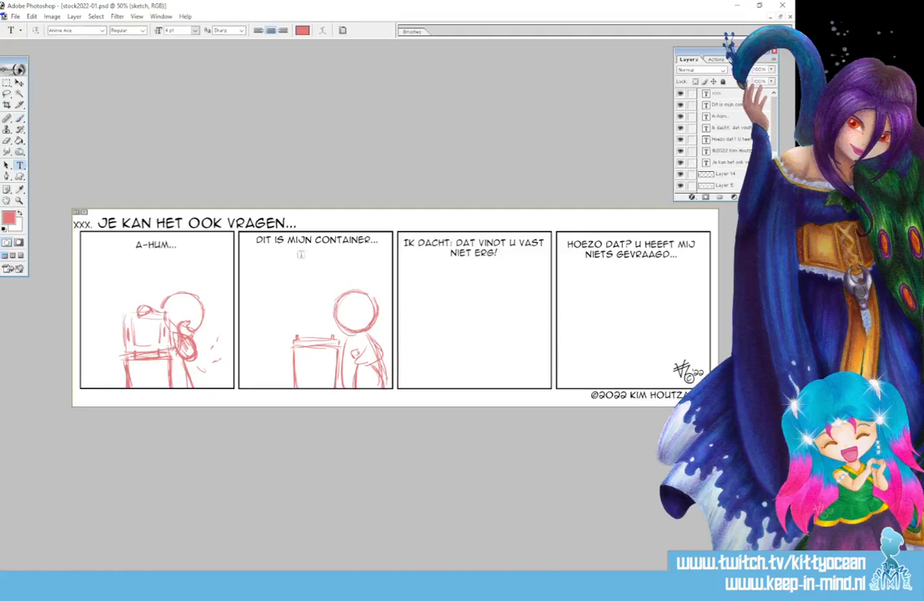
left_click_drag(307, 256, 361, 276)
type("OH, E")
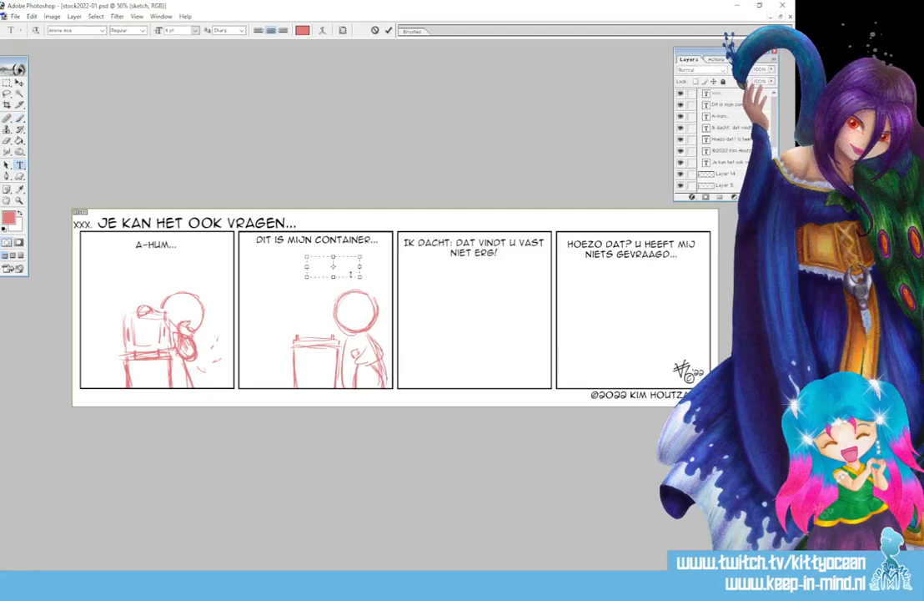
type("CHT?")
key("ctrl+a")
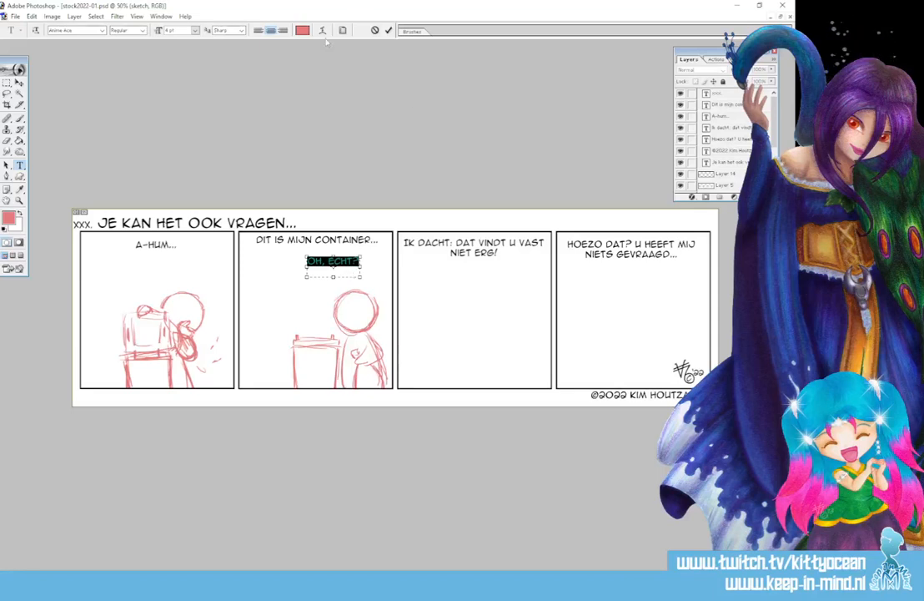
left_click(302, 30)
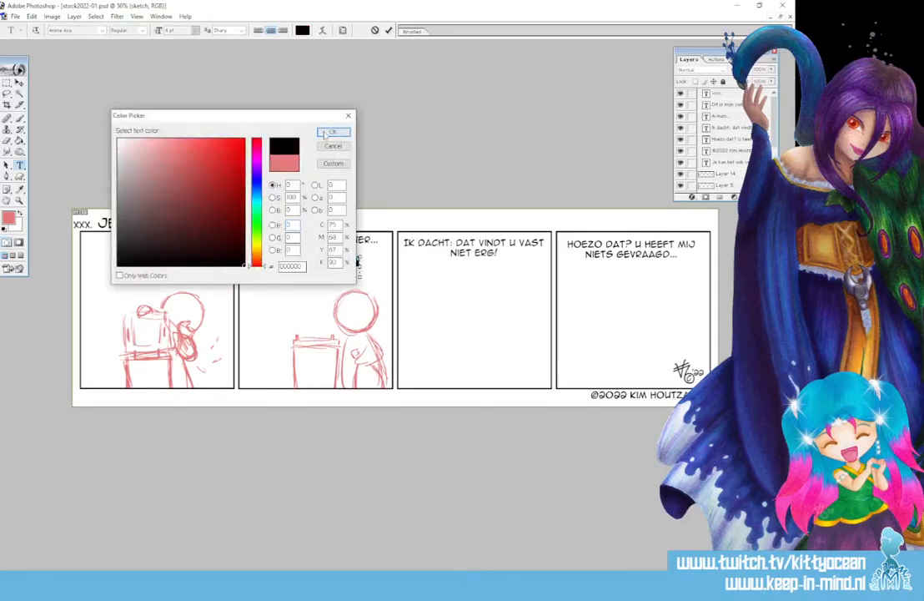
left_click(332, 132)
key("ctrl+Return")
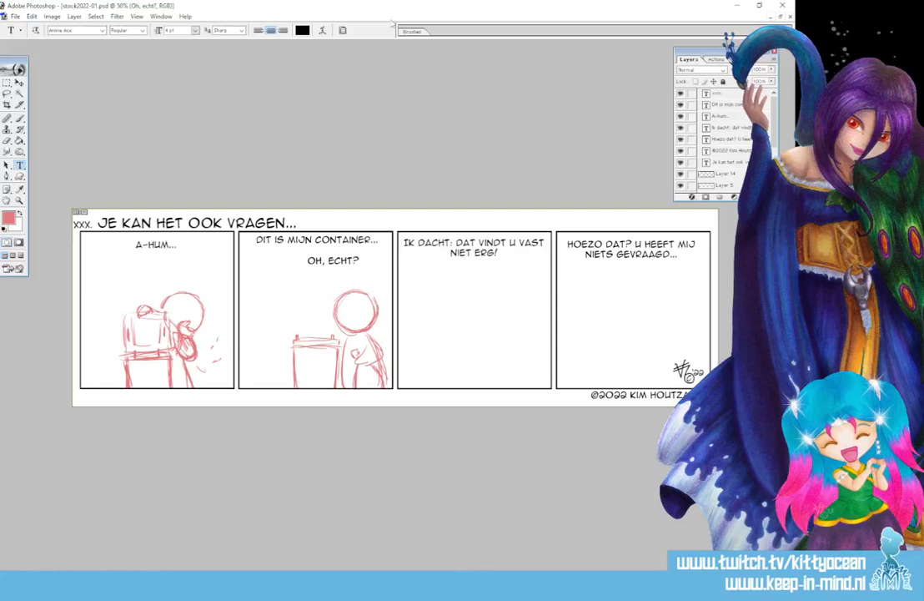
key("b")
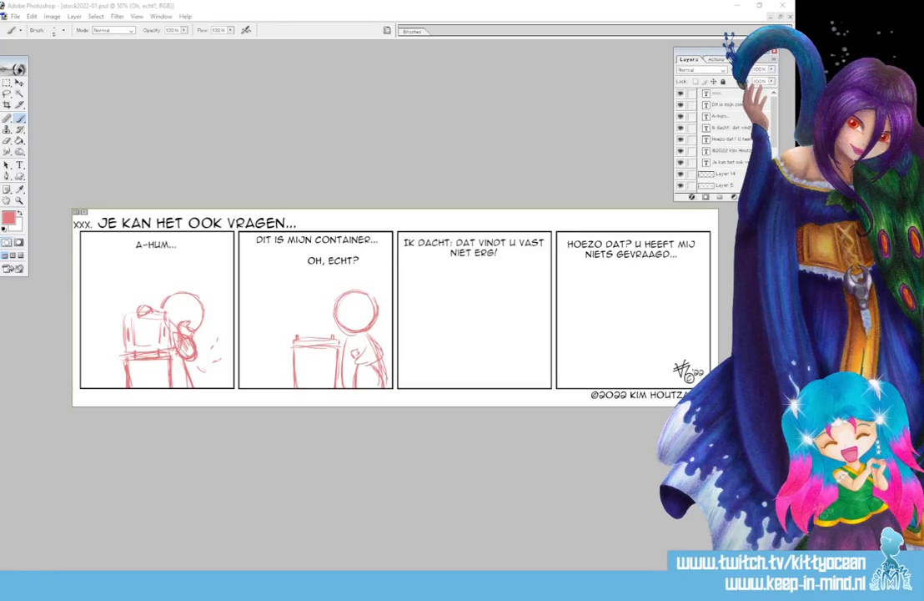
left_click(305, 295)
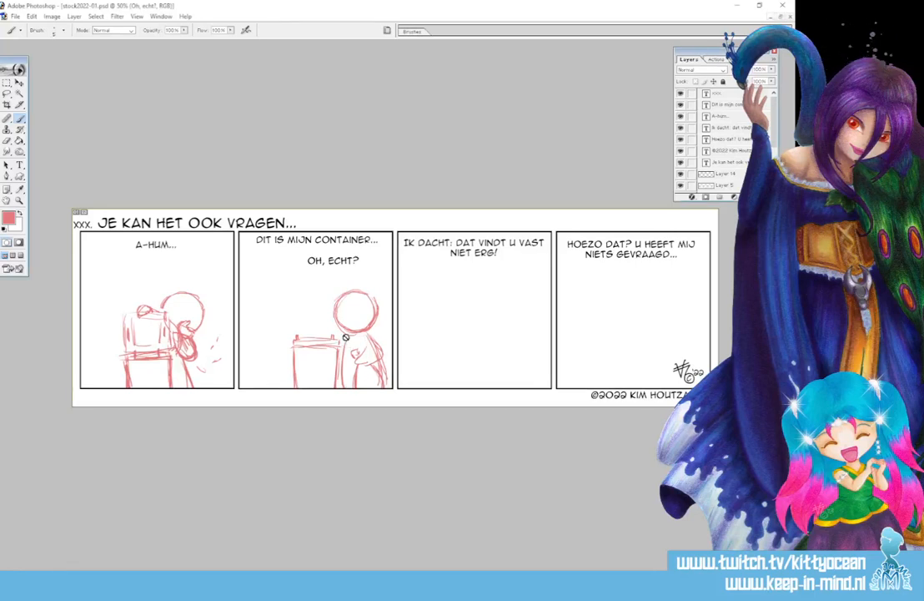
left_click(423, 225)
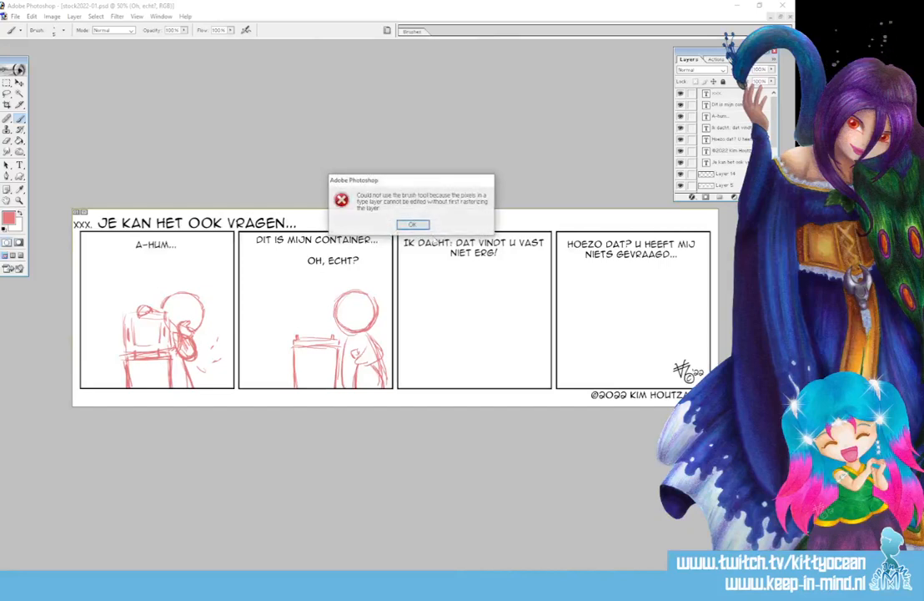
left_click(420, 226)
Move the "Oh, echt?" layer up among the other text layers and make the sketch layer active
scroll(720, 138, "down", 3)
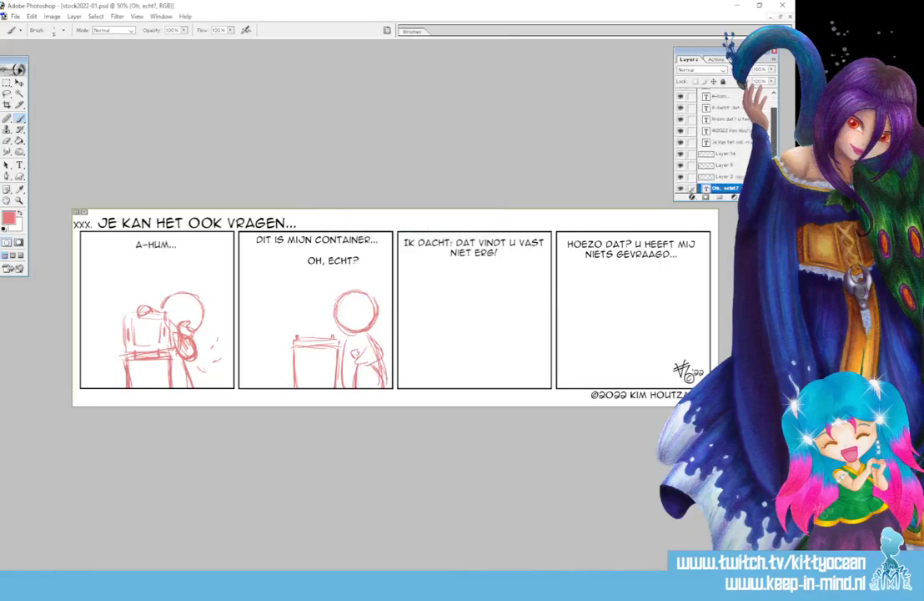
left_click(727, 147)
left_click_drag(727, 147, 725, 103)
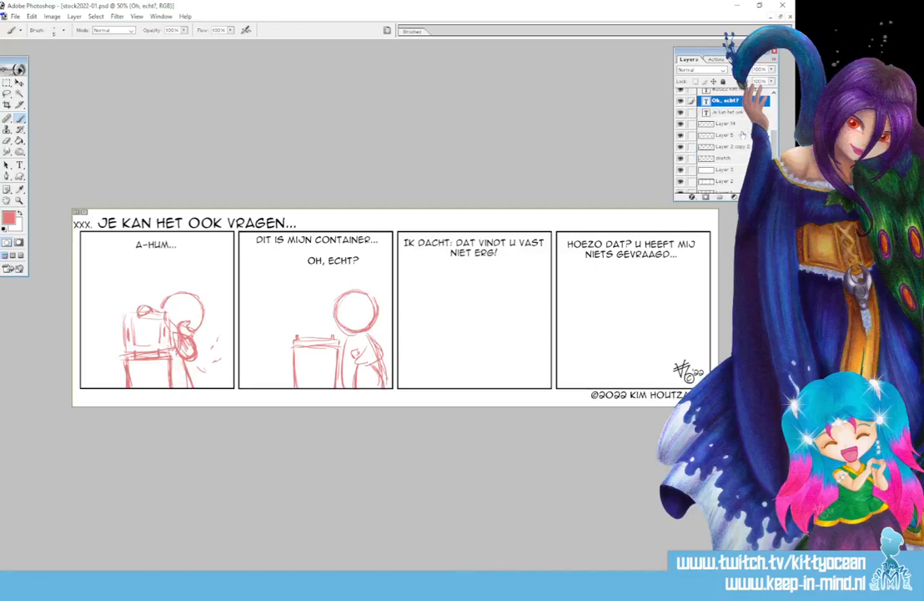
left_click(732, 158)
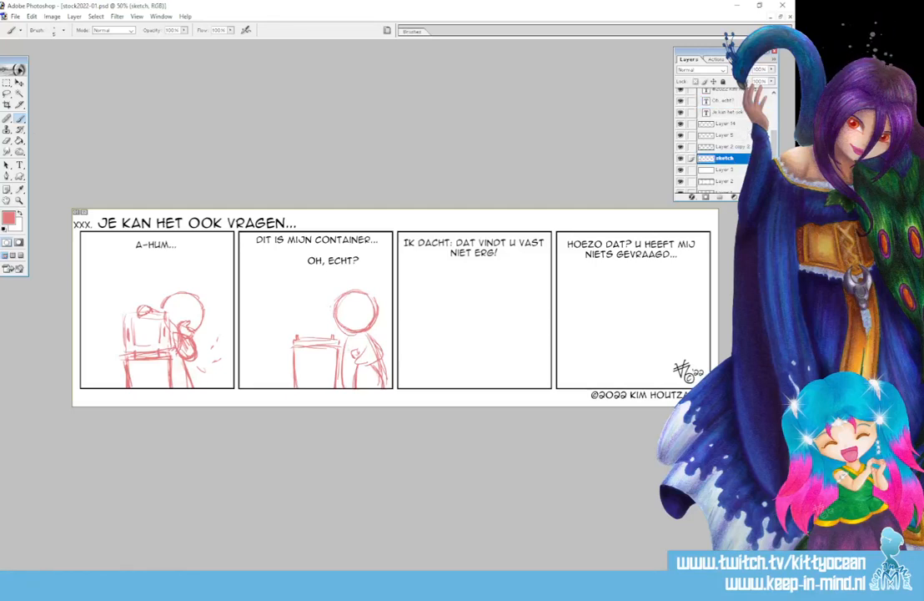
Sketch a second figure at the second panel's left edge, with a round head, hair, folded arms and lower body
mouse_move(340, 329)
left_mouse_down()
mouse_move(335, 353)
mouse_move(345, 361)
left_mouse_up()
mouse_move(276, 306)
left_mouse_down()
mouse_move(246, 318)
mouse_move(244, 336)
left_mouse_up()
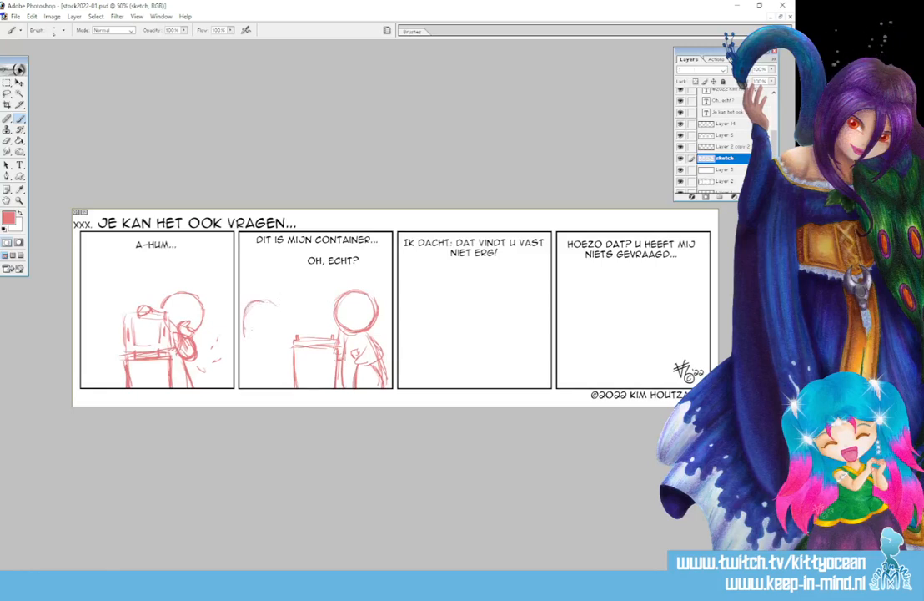
mouse_move(281, 306)
left_mouse_down()
mouse_move(252, 307)
mouse_move(245, 336)
mouse_move(244, 319)
mouse_move(244, 337)
mouse_move(277, 307)
left_mouse_up()
mouse_move(266, 287)
left_mouse_down()
mouse_move(243, 309)
mouse_move(254, 323)
mouse_move(268, 292)
mouse_move(276, 326)
mouse_move(244, 338)
mouse_move(267, 336)
mouse_move(258, 331)
left_mouse_up()
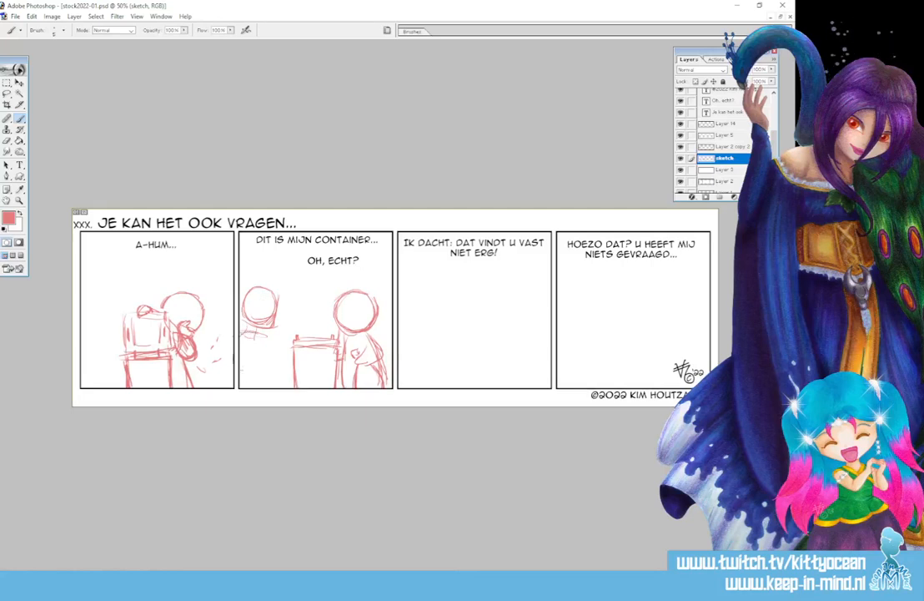
mouse_move(240, 365)
left_mouse_down()
mouse_move(260, 337)
mouse_move(252, 363)
mouse_move(240, 362)
mouse_move(256, 358)
mouse_move(260, 386)
left_mouse_up()
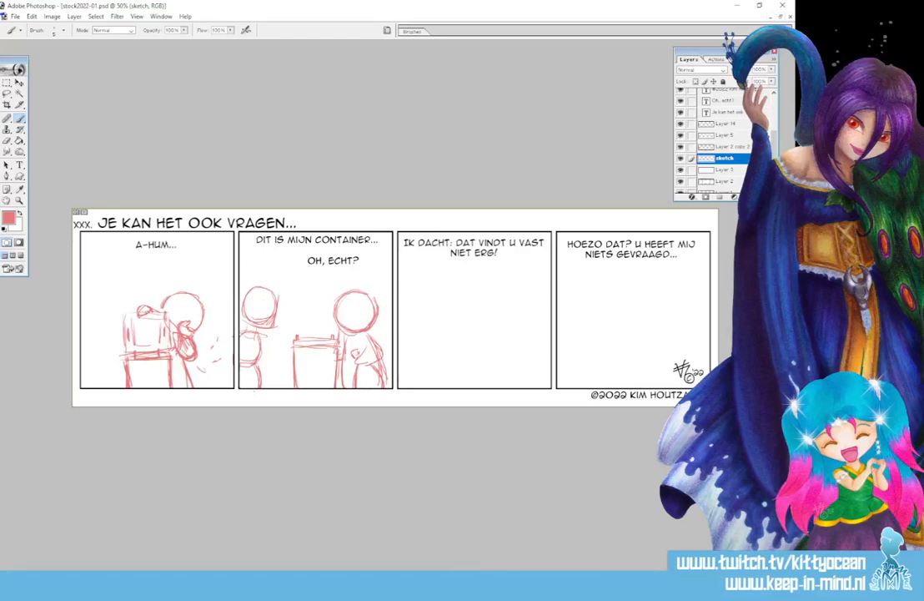
left_click_drag(240, 332, 252, 346)
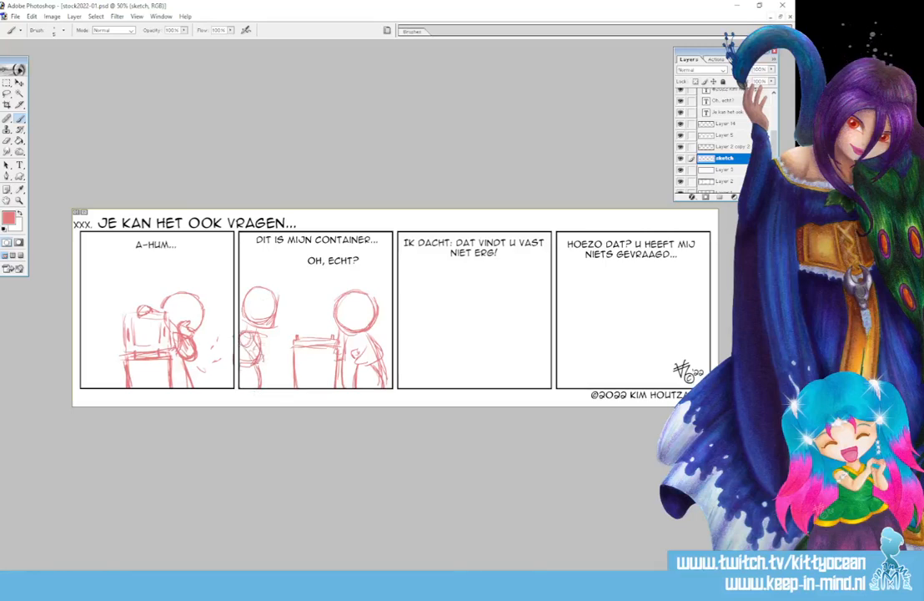
left_click_drag(261, 336, 263, 358)
Sketch the container in the third panel and a figure on its right with a round head, body and raised hand
mouse_move(454, 354)
left_mouse_down()
mouse_move(457, 386)
mouse_move(454, 347)
mouse_move(504, 344)
mouse_move(500, 387)
left_mouse_up()
mouse_move(455, 337)
left_mouse_down()
mouse_move(505, 338)
mouse_move(460, 335)
left_mouse_up()
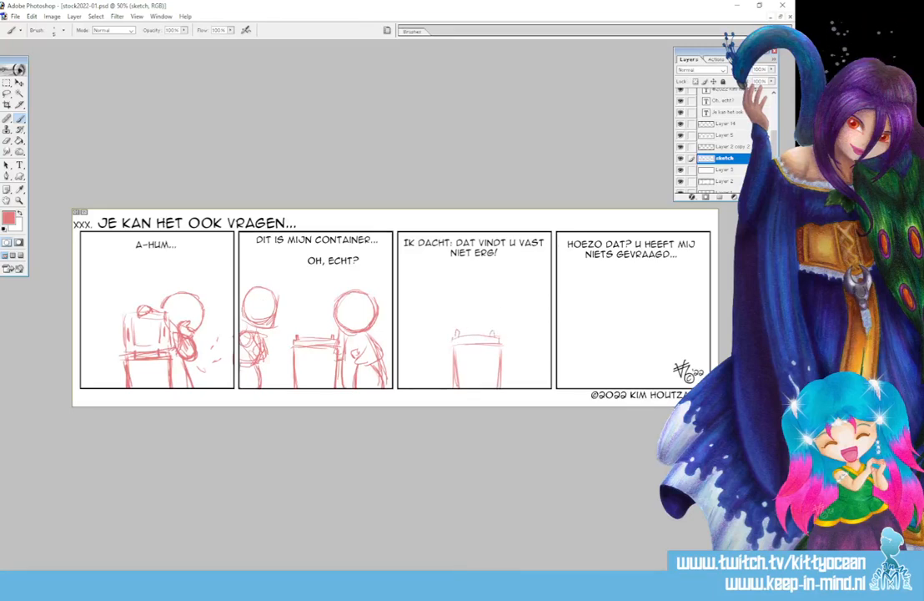
mouse_move(519, 295)
left_mouse_down()
mouse_move(540, 297)
mouse_move(519, 294)
mouse_move(513, 321)
mouse_move(521, 335)
mouse_move(549, 327)
mouse_move(547, 297)
mouse_move(544, 330)
mouse_move(529, 335)
mouse_move(549, 320)
mouse_move(520, 372)
mouse_move(507, 363)
mouse_move(506, 386)
left_mouse_up()
left_click_drag(510, 350, 505, 388)
left_click_drag(543, 338, 549, 386)
mouse_move(510, 336)
left_mouse_down()
mouse_move(502, 329)
mouse_move(495, 340)
left_mouse_up()
mouse_move(496, 335)
left_mouse_down()
mouse_move(505, 358)
mouse_move(508, 346)
left_mouse_up()
left_click_drag(496, 337, 505, 357)
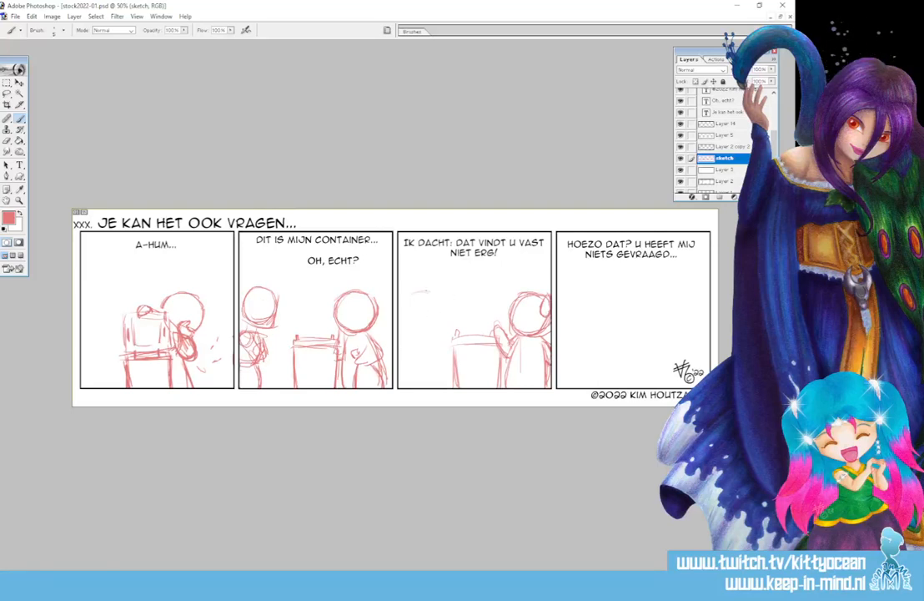
Sketch a second figure at the third panel's left edge, with a round head, hair and a rounded upper body
mouse_move(422, 289)
left_mouse_down()
mouse_move(405, 299)
mouse_move(410, 322)
mouse_move(432, 315)
mouse_move(439, 327)
mouse_move(412, 331)
left_mouse_up()
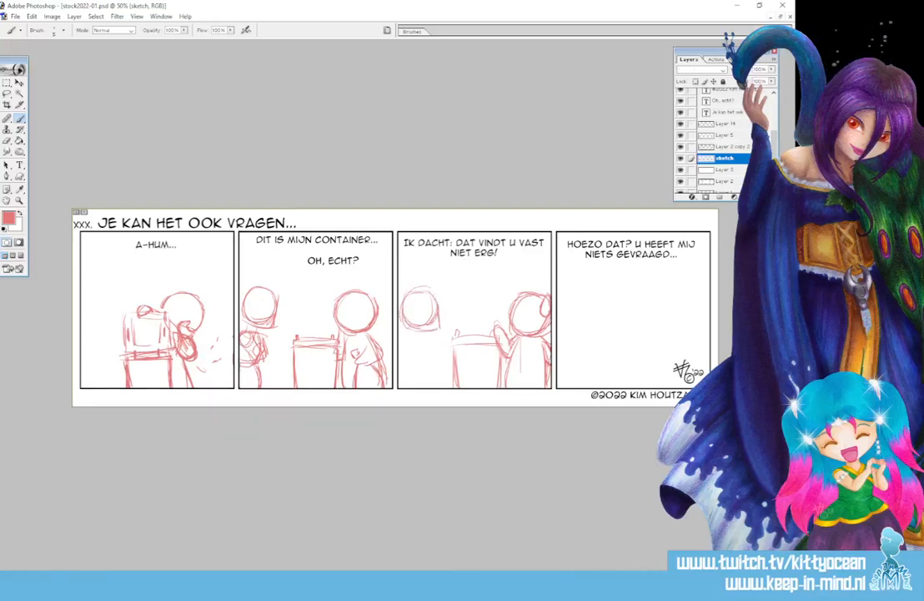
mouse_move(357, 288)
left_mouse_down()
mouse_move(369, 299)
mouse_move(347, 299)
mouse_move(366, 293)
mouse_move(351, 328)
mouse_move(377, 325)
mouse_move(414, 352)
mouse_move(422, 342)
left_mouse_up()
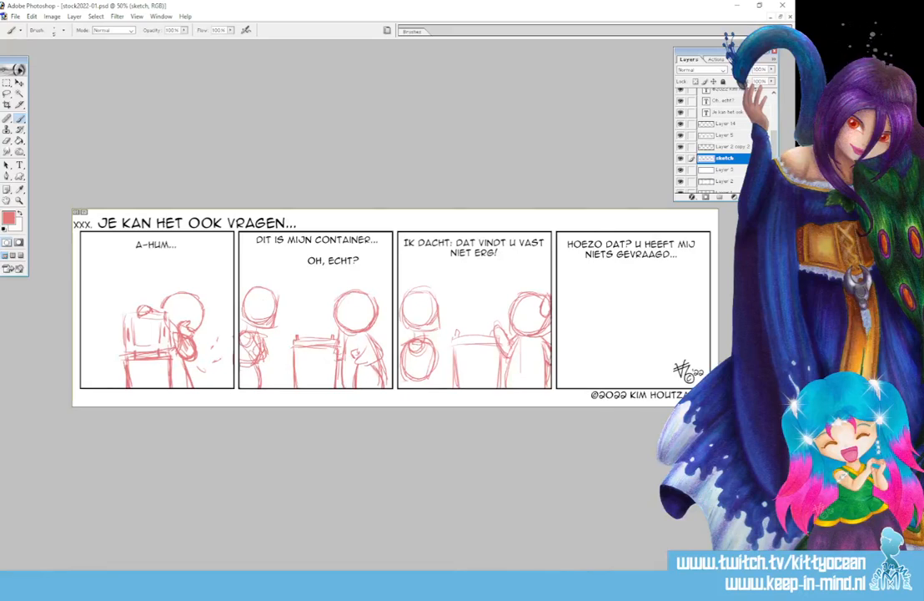
mouse_move(377, 329)
left_mouse_down()
mouse_move(344, 331)
mouse_move(356, 335)
left_mouse_up()
Lasso the third panel's left figure, scale it to about 97% width and 87% height, and sketch its arms and lower body
key("l")
mouse_move(400, 384)
left_mouse_down()
mouse_move(402, 284)
mouse_move(406, 427)
left_mouse_up()
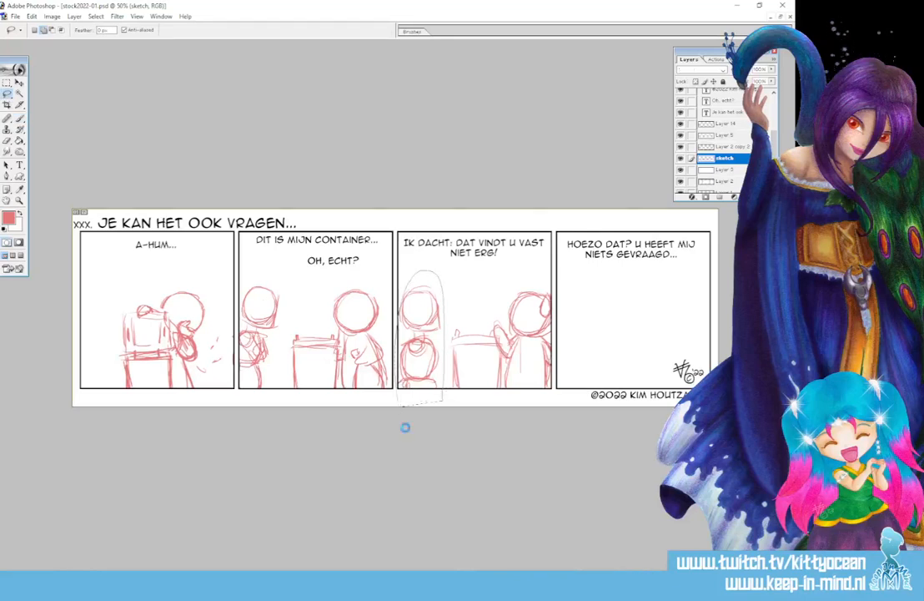
key("v")
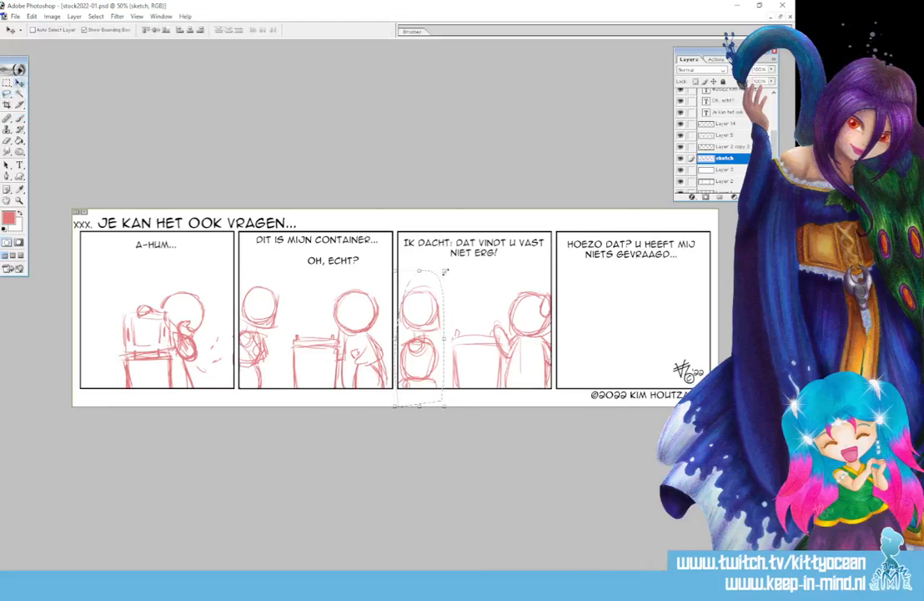
key("ctrl+t")
left_click_drag(445, 271, 431, 296)
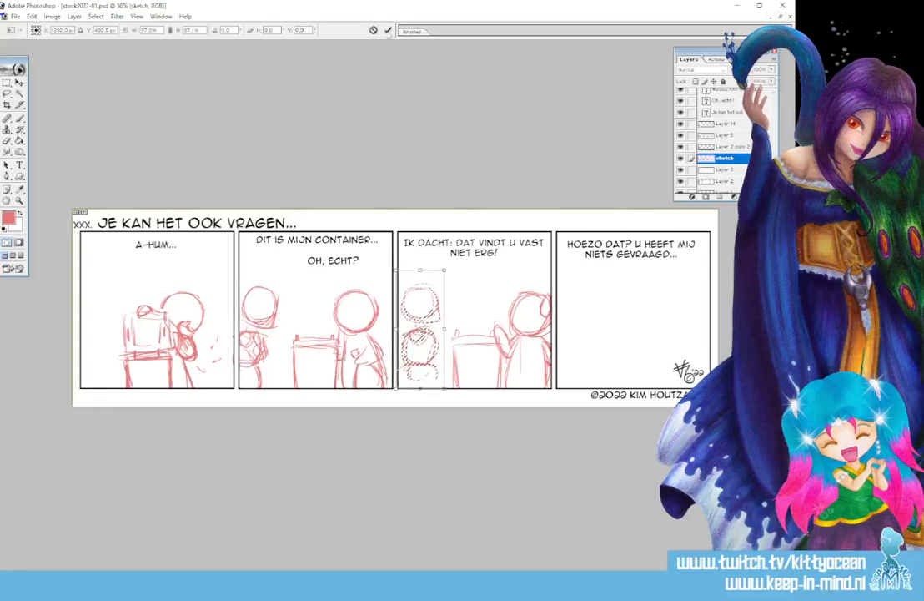
left_click(388, 30)
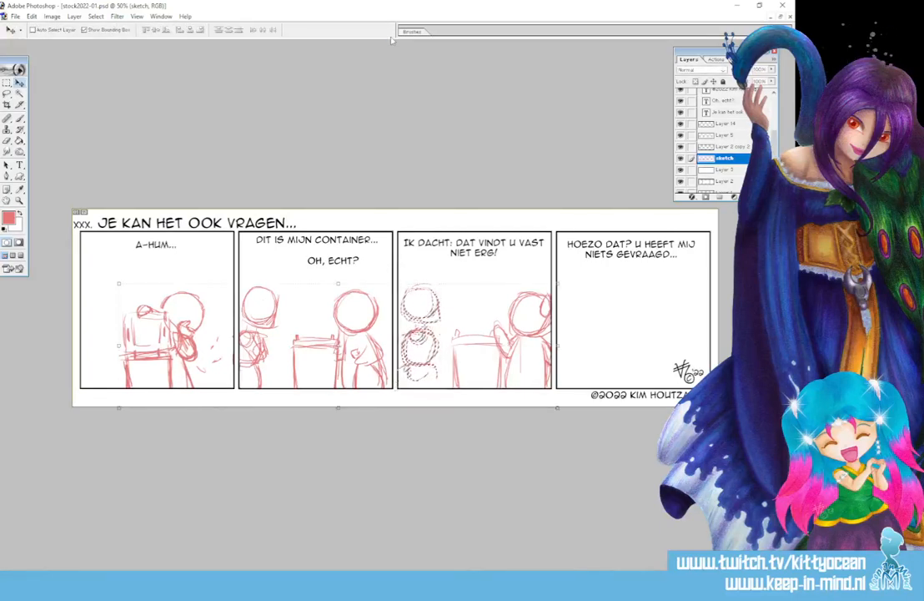
key("ctrl+d")
key("b")
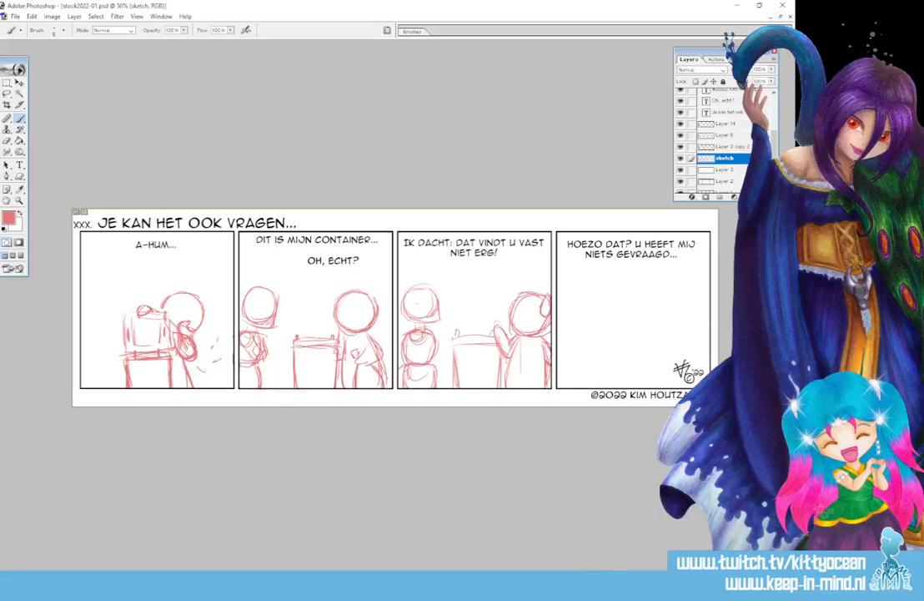
left_click_drag(420, 341, 408, 357)
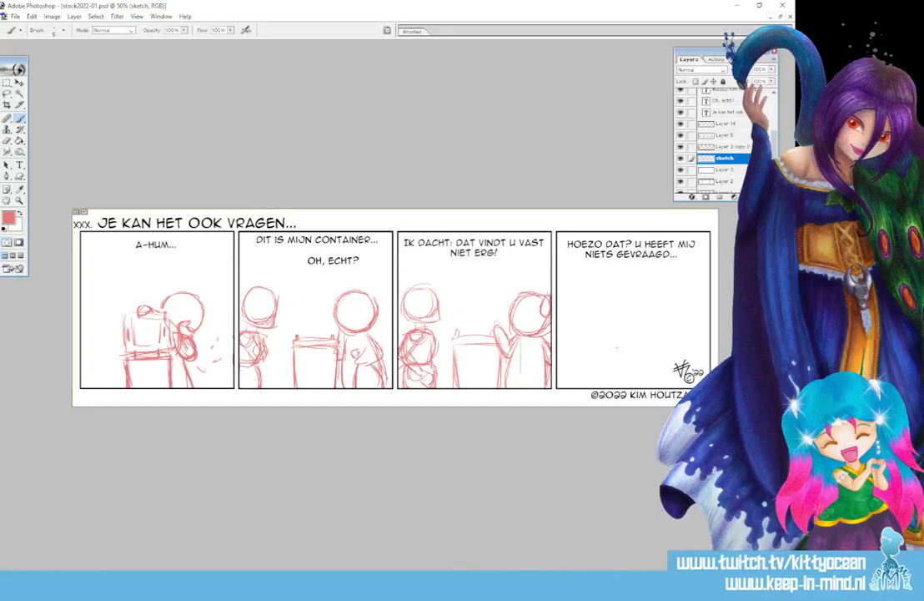
mouse_move(618, 347)
left_mouse_down()
mouse_move(614, 382)
mouse_move(656, 348)
left_mouse_up()
left_click_drag(655, 348, 659, 386)
left_click_drag(657, 350, 660, 387)
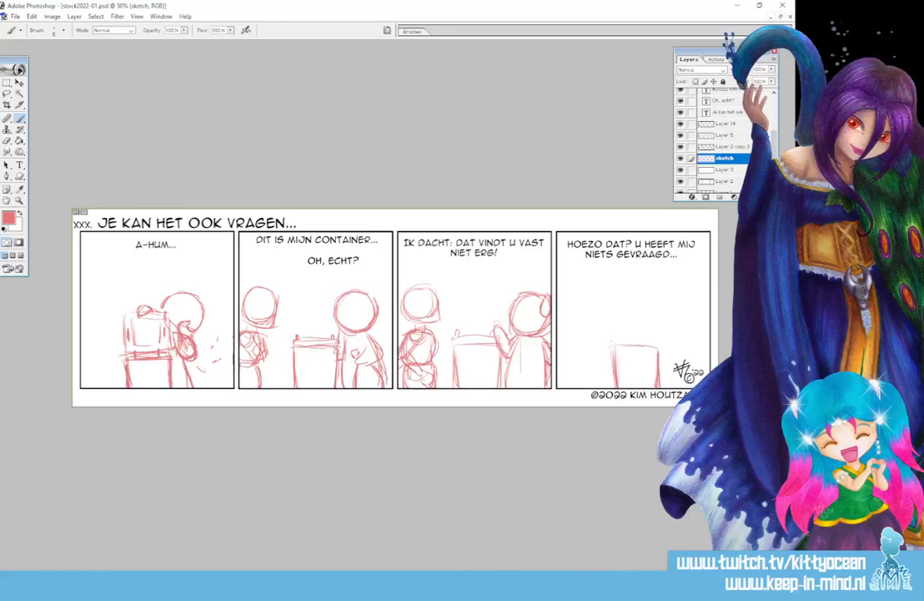
left_click_drag(611, 339, 610, 348)
mouse_move(612, 340)
left_mouse_down()
mouse_move(656, 339)
mouse_move(615, 341)
left_mouse_up()
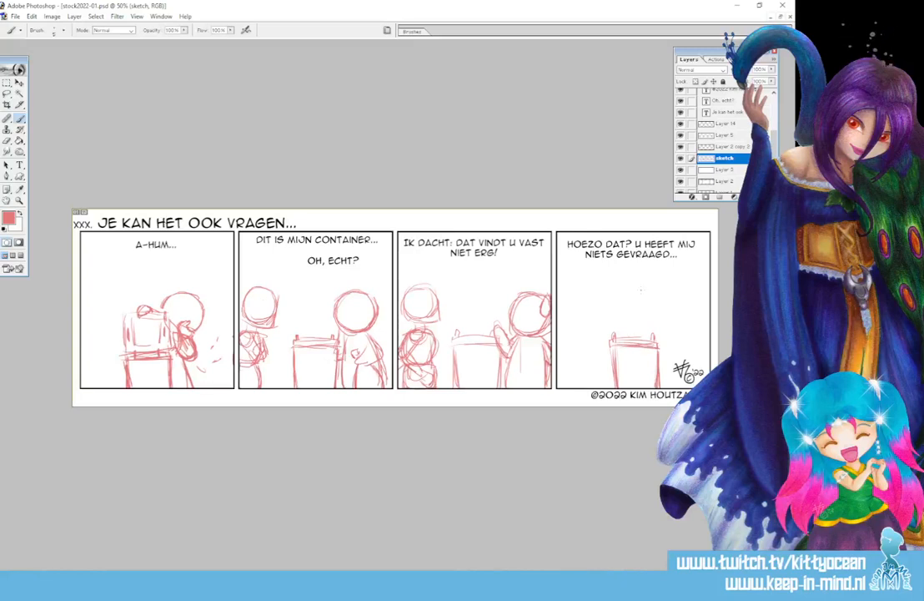
mouse_move(597, 334)
left_mouse_down()
mouse_move(656, 343)
mouse_move(605, 369)
mouse_move(663, 381)
left_mouse_up()
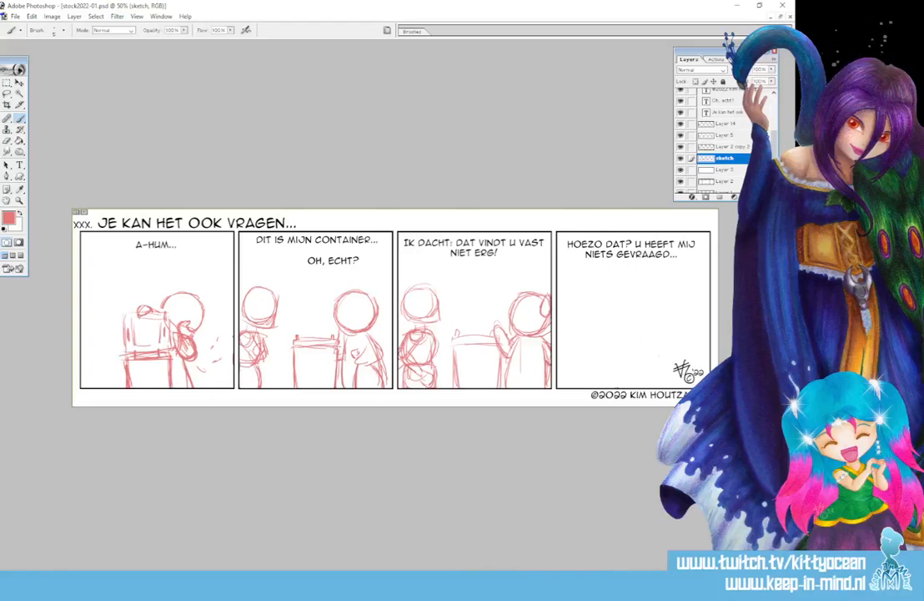
Sketch the container in the fourth panel in perspective from above, with tapering sides and an inner outline on its lid
left_click_drag(598, 348, 618, 384)
left_click_drag(600, 350, 612, 386)
left_click_drag(647, 353, 652, 385)
left_click_drag(613, 353, 643, 348)
mouse_move(613, 351)
left_mouse_down()
mouse_move(660, 342)
mouse_move(630, 330)
left_mouse_up()
mouse_move(637, 330)
left_mouse_down()
mouse_move(663, 336)
mouse_move(668, 383)
left_mouse_up()
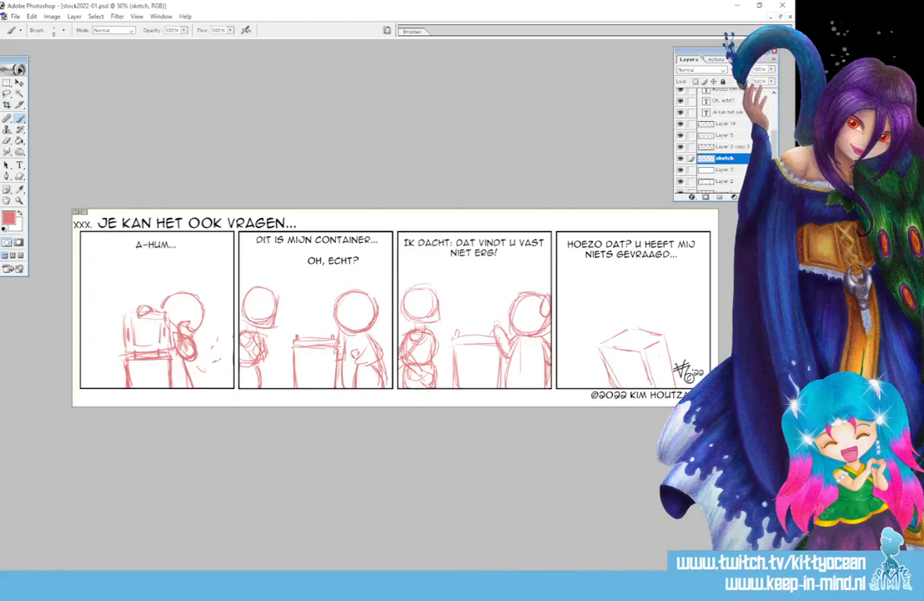
left_click_drag(617, 342, 643, 345)
mouse_move(620, 341)
left_mouse_down()
mouse_move(639, 345)
mouse_move(653, 335)
mouse_move(635, 356)
mouse_move(670, 339)
left_mouse_up()
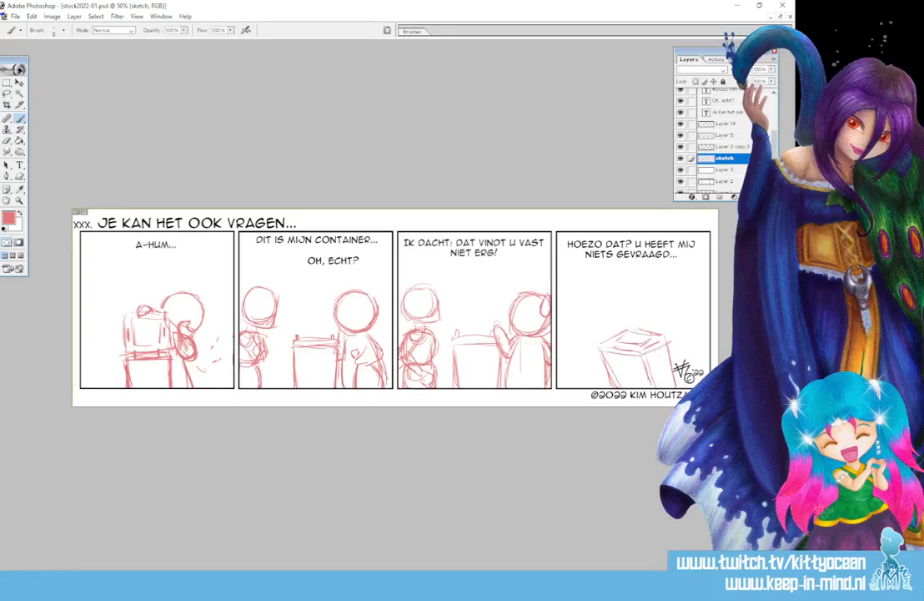
Sketch a low figure reaching toward the container at the fourth panel's left edge and erase most of its head and body outlines
left_click_drag(604, 352, 640, 360)
mouse_move(623, 350)
left_mouse_down()
mouse_move(601, 373)
mouse_move(621, 363)
mouse_move(602, 373)
mouse_move(610, 350)
mouse_move(600, 370)
left_mouse_up()
mouse_move(597, 366)
left_mouse_down()
mouse_move(584, 346)
mouse_move(602, 362)
left_mouse_up()
left_click_drag(594, 346, 609, 362)
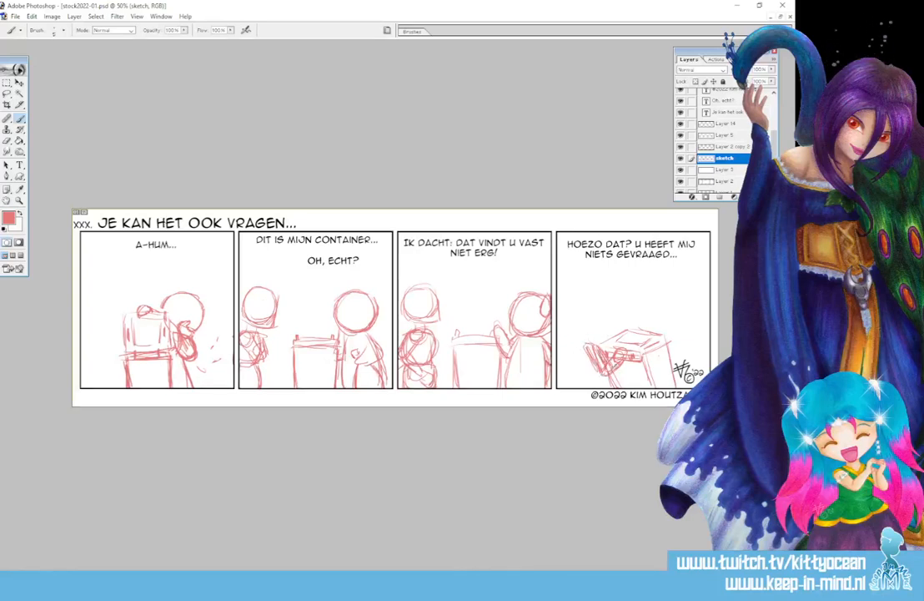
mouse_move(572, 336)
left_mouse_down()
mouse_move(565, 362)
mouse_move(591, 346)
mouse_move(562, 385)
left_mouse_up()
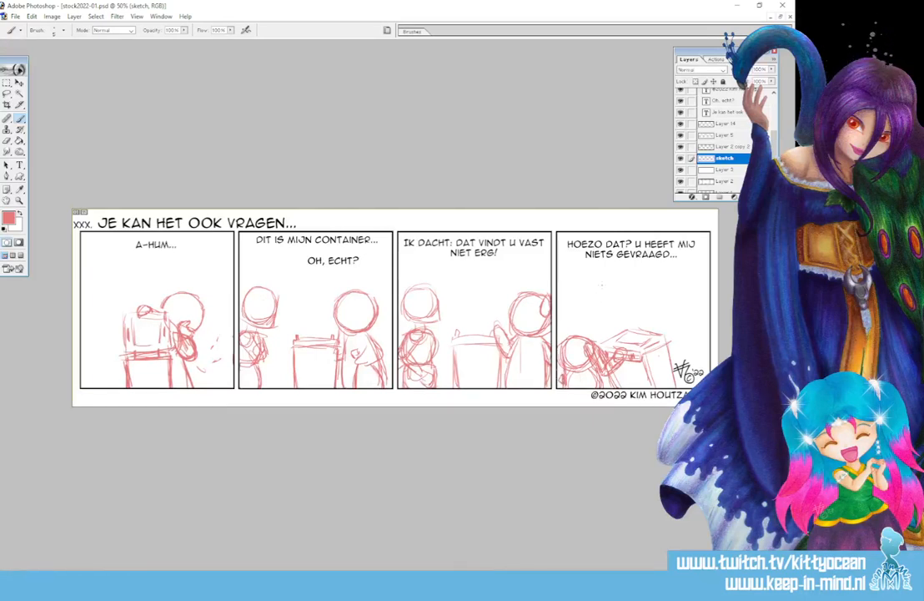
mouse_move(563, 349)
left_mouse_down()
mouse_move(572, 342)
mouse_move(579, 371)
mouse_move(624, 357)
left_mouse_up()
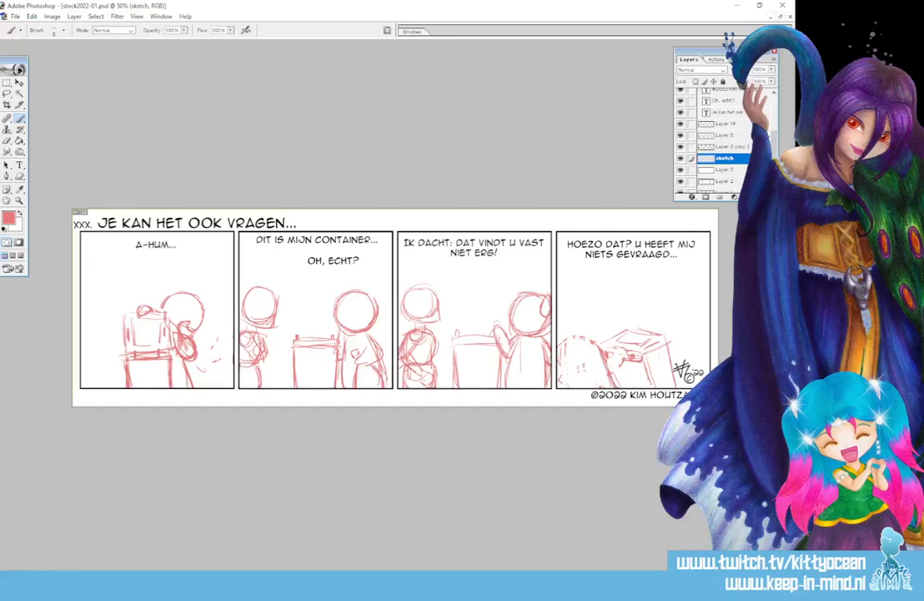
Set the foreground colour to a dark blue for the brush
left_click(10, 218)
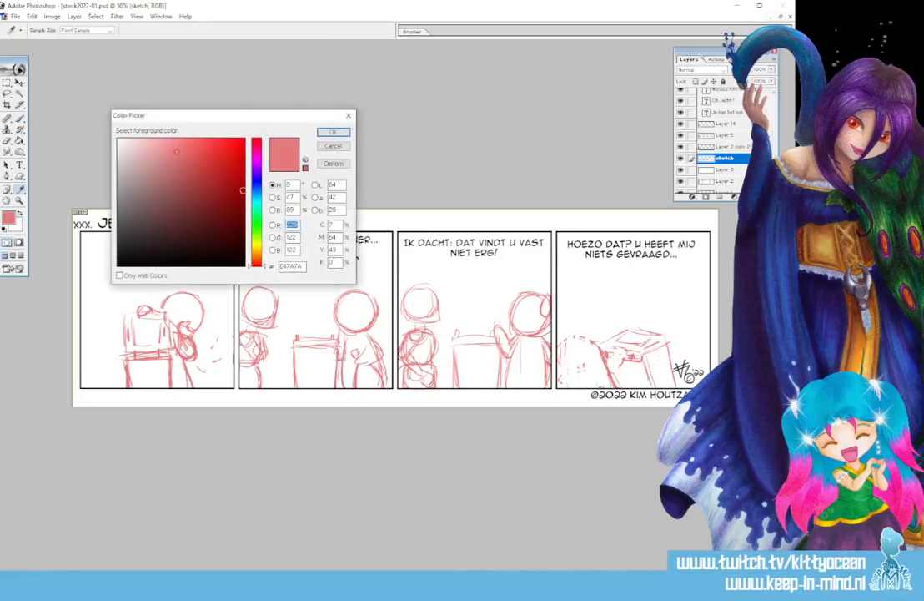
left_click(257, 187)
left_click(212, 188)
left_click(346, 131)
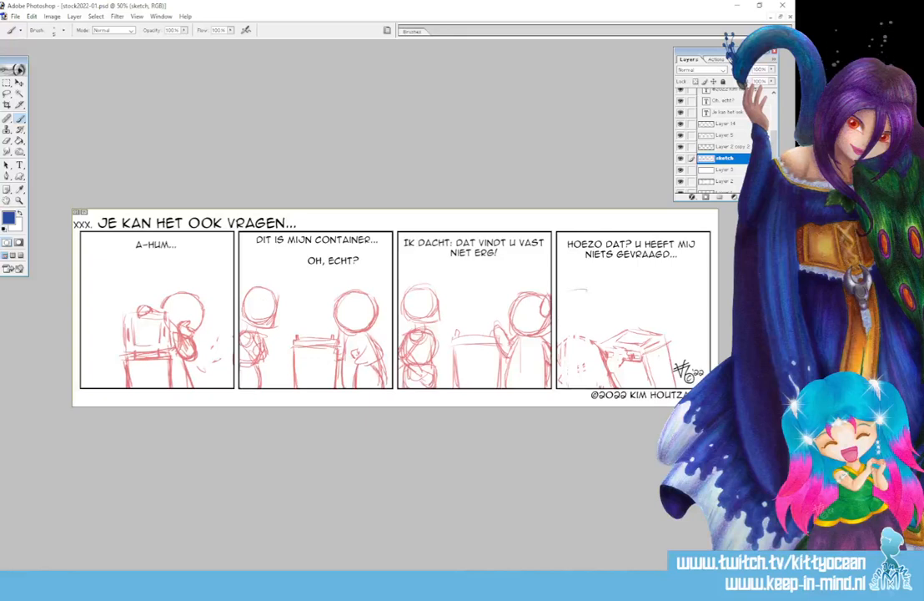
Sketch an upright figure in blue at the fourth panel's left edge, with a round head, body and an arm stretched toward the container
left_click_drag(592, 291, 567, 294)
mouse_move(588, 284)
left_mouse_down()
mouse_move(565, 289)
mouse_move(563, 300)
mouse_move(566, 319)
mouse_move(593, 321)
mouse_move(572, 325)
mouse_move(597, 323)
mouse_move(600, 309)
mouse_move(574, 343)
mouse_move(583, 348)
left_mouse_up()
left_click_drag(559, 314, 567, 336)
mouse_move(561, 324)
left_mouse_down()
mouse_move(576, 336)
mouse_move(596, 325)
left_mouse_up()
mouse_move(585, 333)
left_mouse_down()
mouse_move(598, 323)
mouse_move(594, 338)
left_mouse_up()
mouse_move(593, 333)
left_mouse_down()
mouse_move(568, 366)
mouse_move(604, 348)
mouse_move(601, 355)
left_mouse_up()
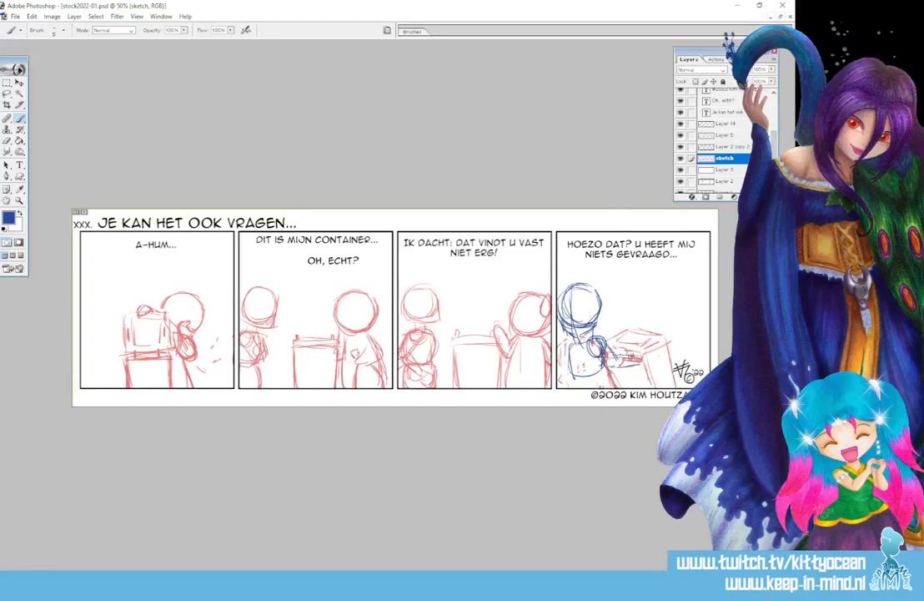
left_click_drag(632, 363, 652, 367)
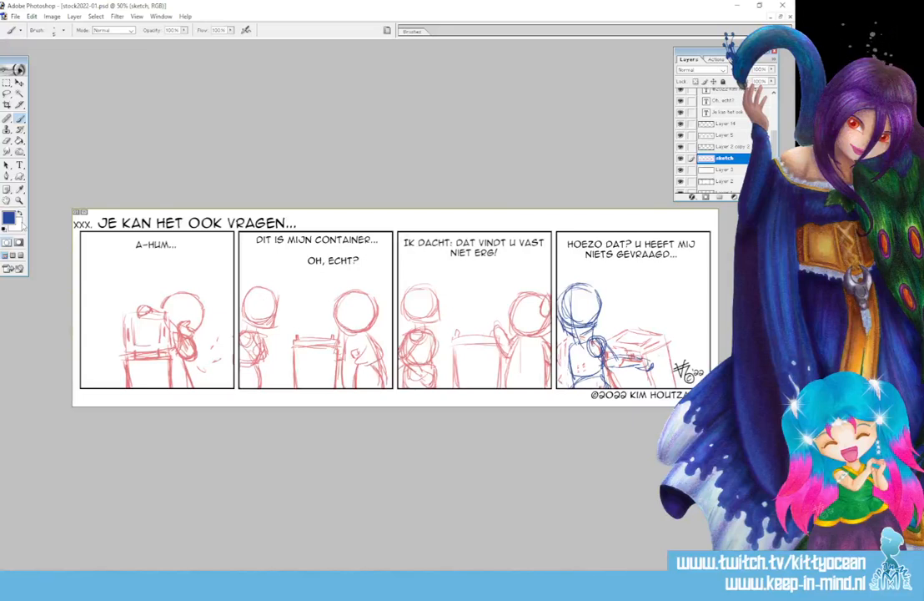
Lasso the fourth panel's container lid and move it down and right to the panel's right edge
key("l")
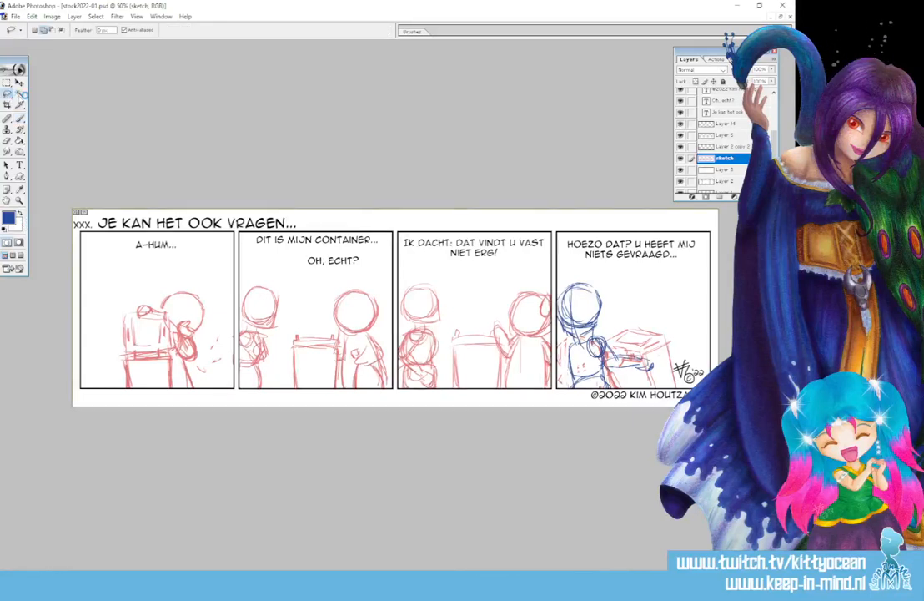
mouse_move(638, 321)
left_mouse_down()
mouse_move(683, 341)
mouse_move(614, 358)
left_mouse_up()
key("v")
left_click_drag(659, 340, 695, 355)
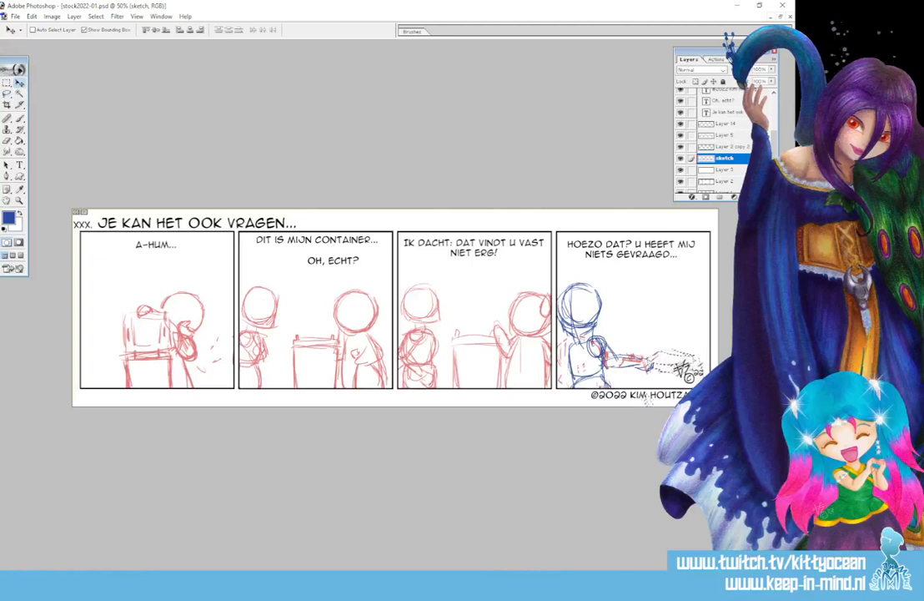
key("ctrl+d")
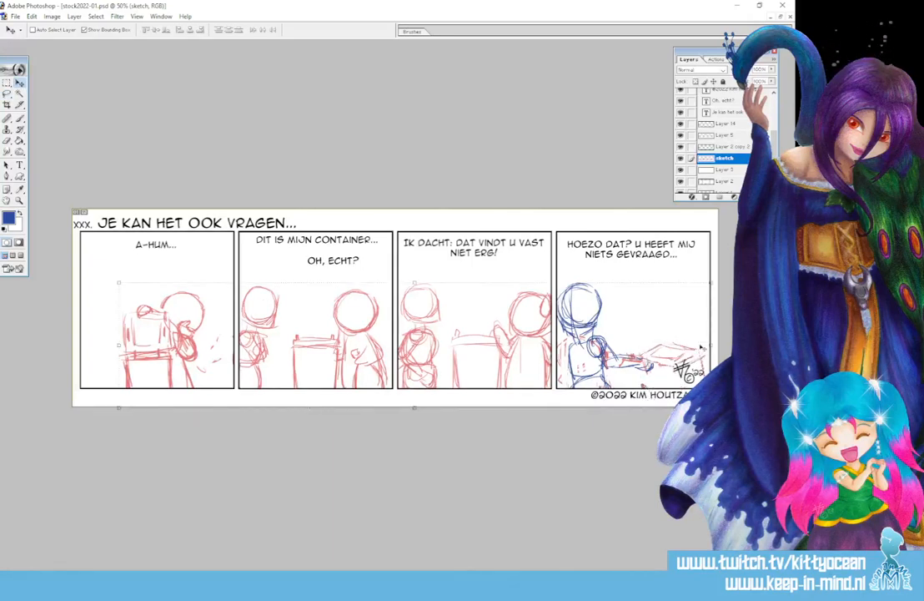
Redraw the fourth panel's container in blue with an inset lid outline and sides, and add the figure's hair and other arm
key("b")
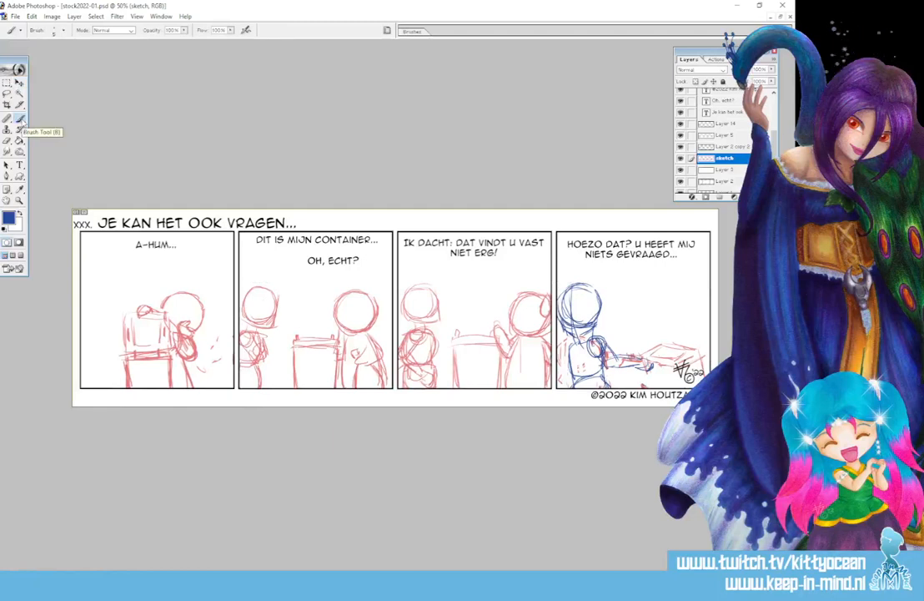
mouse_move(650, 350)
left_mouse_down()
mouse_move(672, 341)
mouse_move(683, 366)
mouse_move(674, 373)
mouse_move(670, 339)
left_mouse_up()
mouse_move(644, 355)
left_mouse_down()
mouse_move(671, 337)
mouse_move(710, 344)
mouse_move(679, 359)
left_mouse_up()
mouse_move(699, 345)
left_mouse_down()
mouse_move(676, 359)
mouse_move(649, 354)
mouse_move(671, 341)
mouse_move(700, 346)
left_mouse_up()
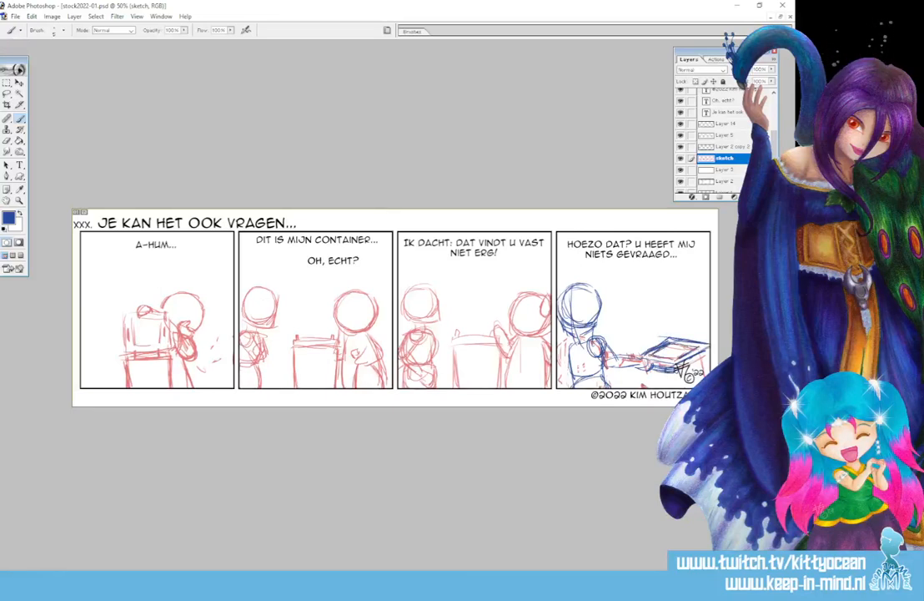
left_click_drag(585, 300, 601, 294)
mouse_move(647, 351)
left_mouse_down()
mouse_move(669, 334)
mouse_move(710, 350)
left_mouse_up()
left_click_drag(692, 360, 710, 349)
mouse_move(584, 320)
left_mouse_down()
mouse_move(592, 335)
mouse_move(558, 336)
left_mouse_up()
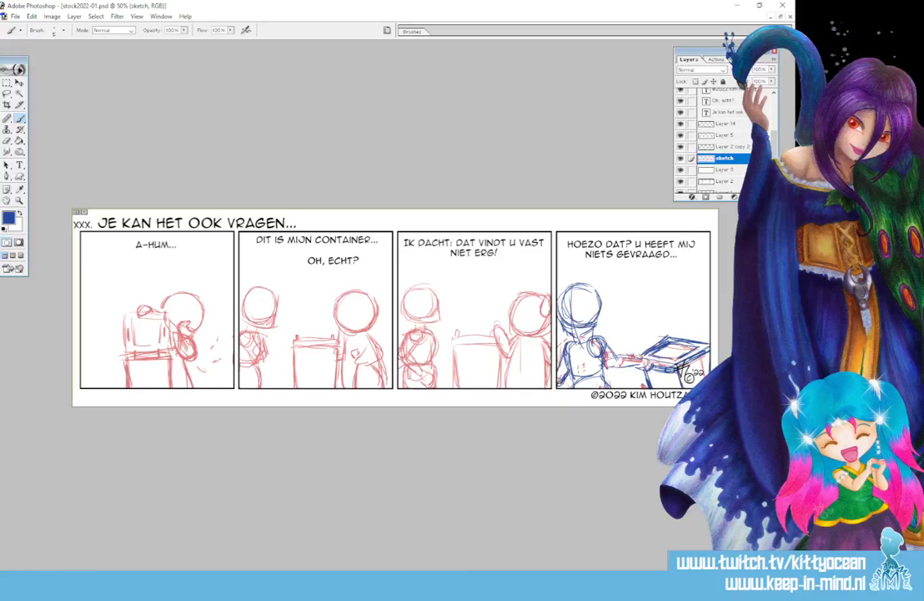
Lasso the fourth panel's whole sketch, scale it proportionally to about 93%, and shift it slightly to the right
left_click(7, 94)
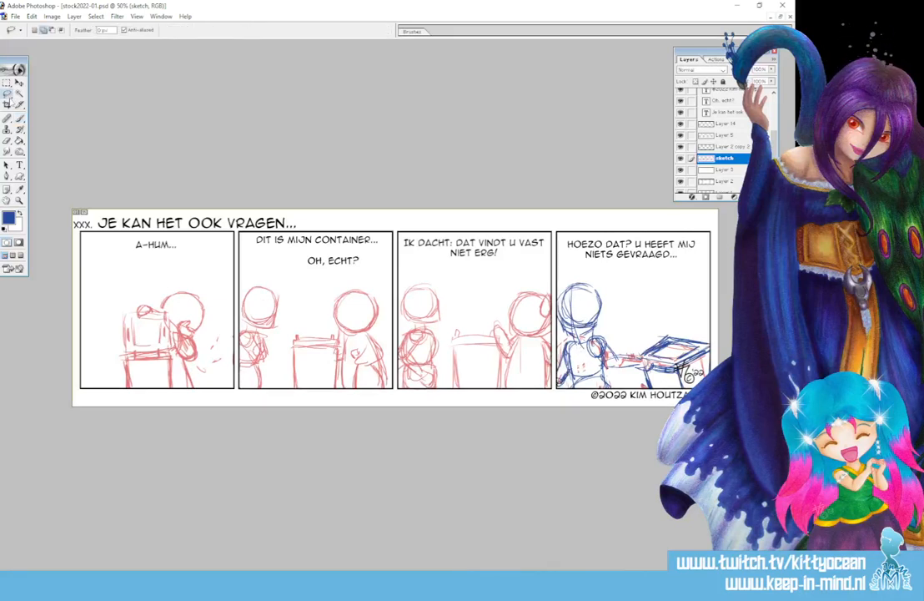
mouse_move(558, 273)
left_mouse_down()
mouse_move(689, 306)
mouse_move(551, 406)
left_mouse_up()
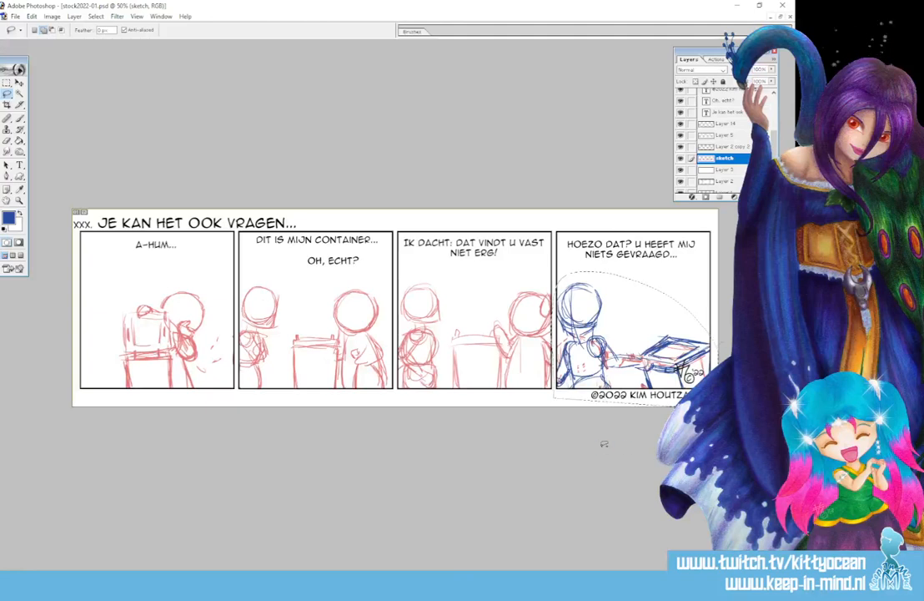
key("v")
left_click_drag(717, 273, 707, 288)
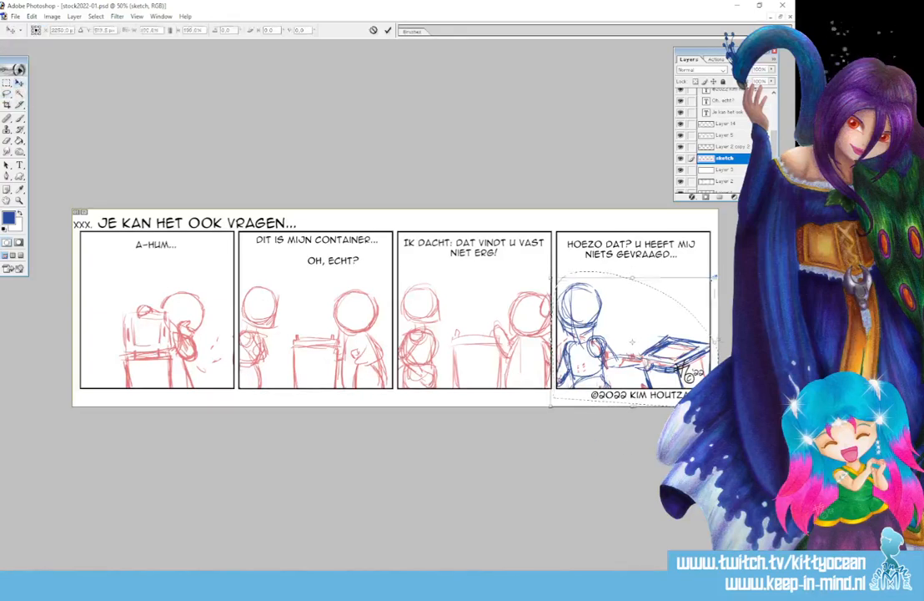
left_click(172, 31)
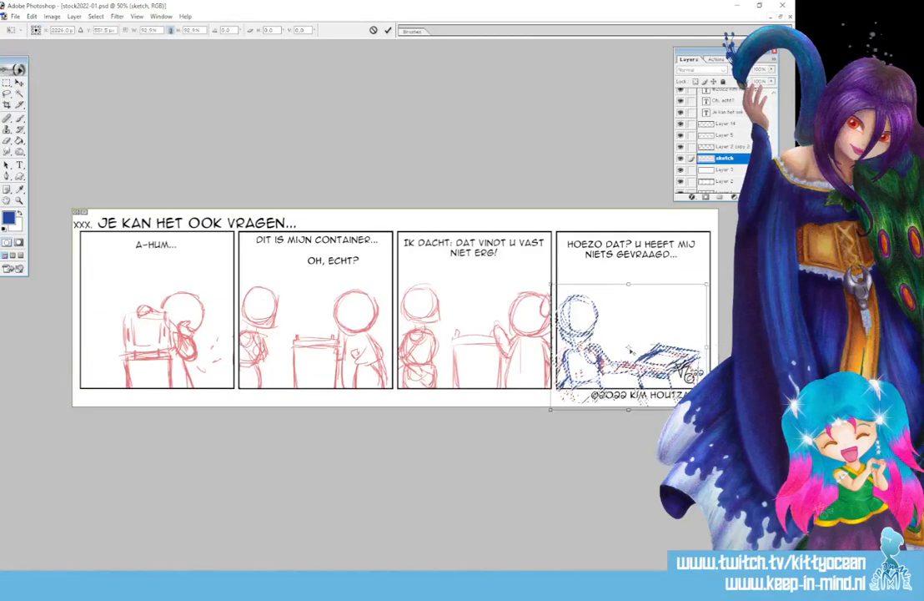
left_click_drag(644, 346, 659, 343)
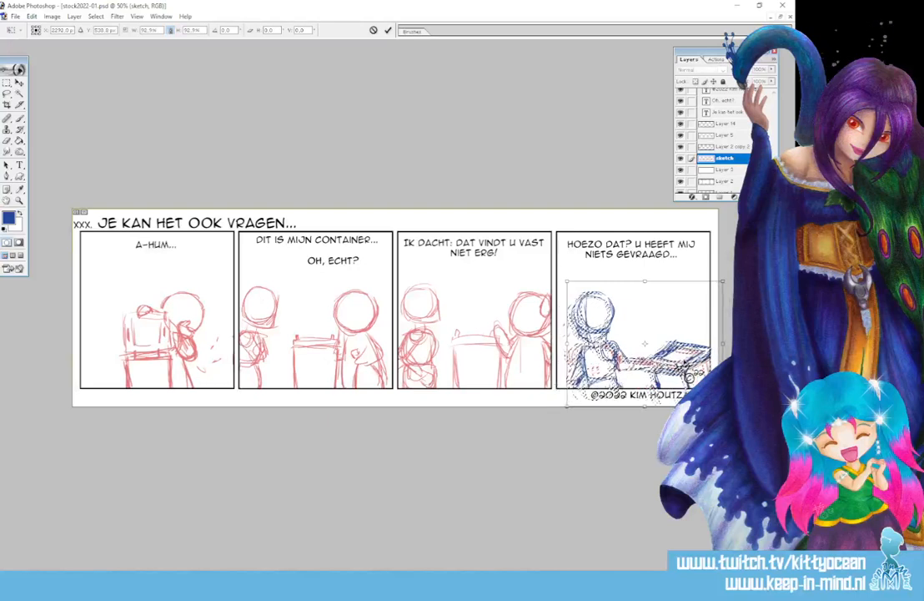
left_click(386, 31)
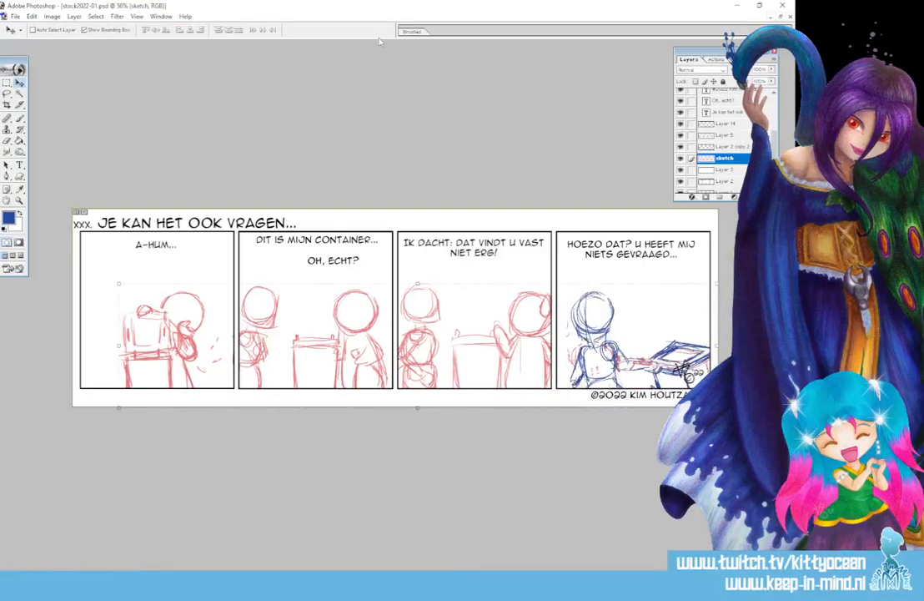
Add blue body details and a horizontal guide line across the head of the fourth panel's figure
left_click(19, 118)
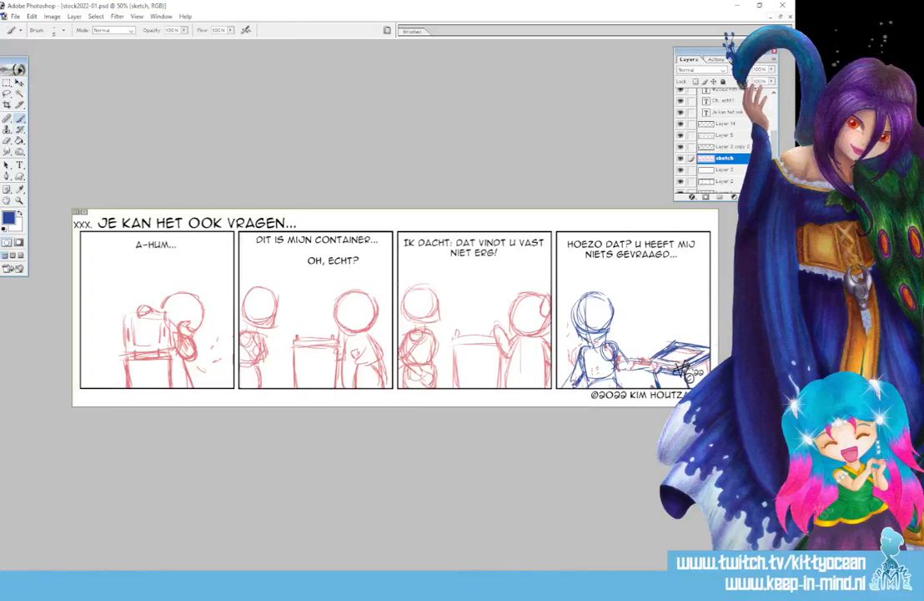
mouse_move(592, 351)
left_mouse_down()
mouse_move(594, 387)
mouse_move(613, 360)
left_mouse_up()
mouse_move(583, 323)
left_mouse_down()
mouse_move(631, 321)
mouse_move(595, 354)
left_mouse_up()
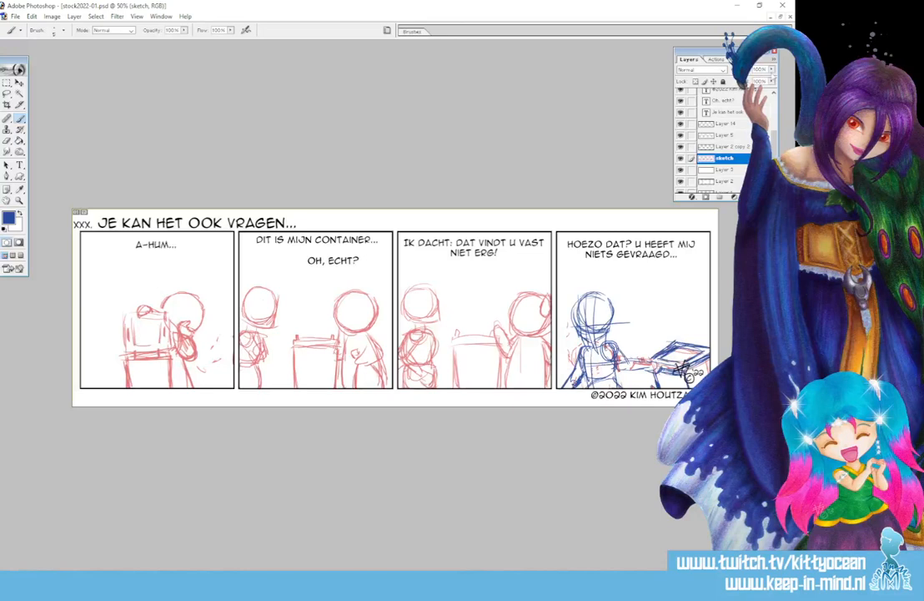
Lower the sketch layer's opacity to a faint tint and add a new layer named lieart above it
left_click_drag(771, 79, 740, 81)
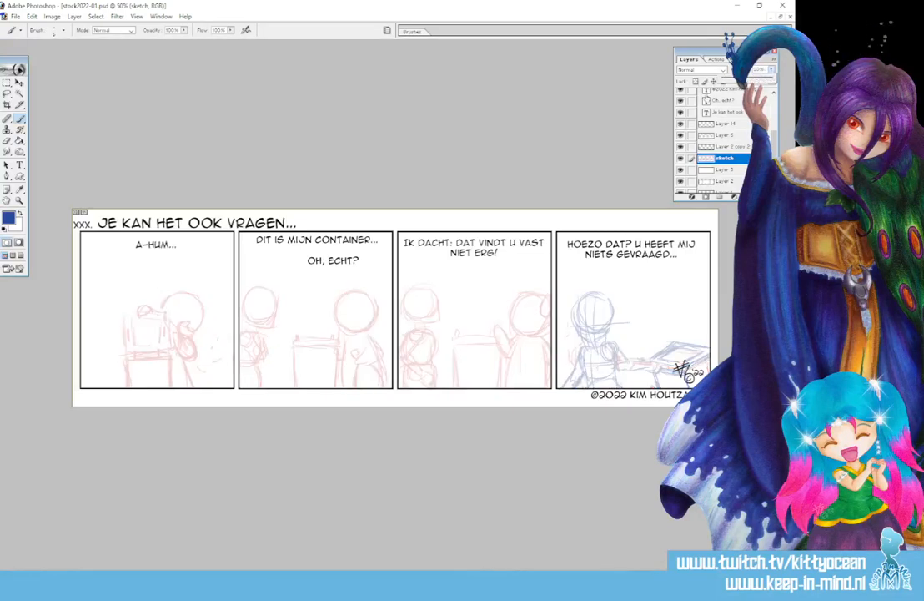
left_click(748, 197)
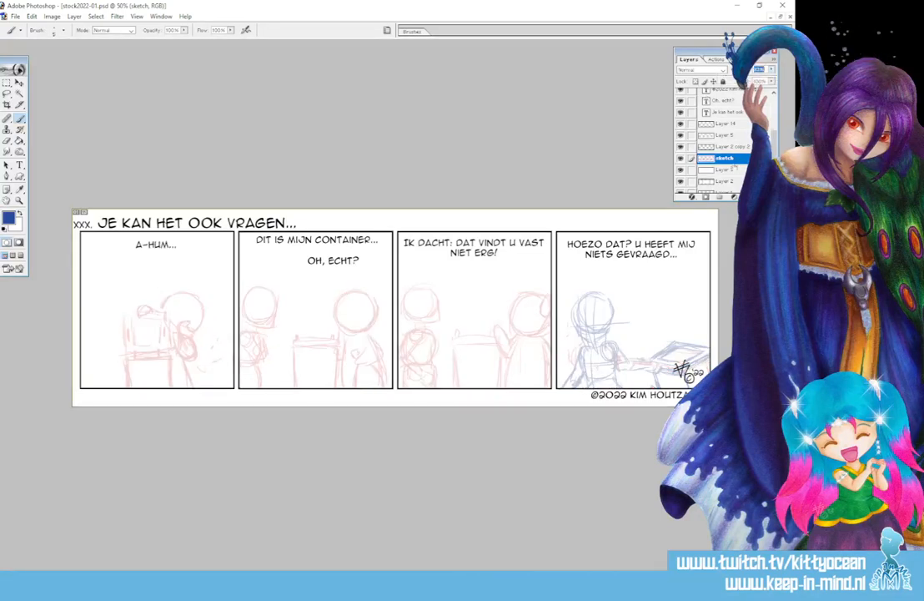
double_click(724, 158)
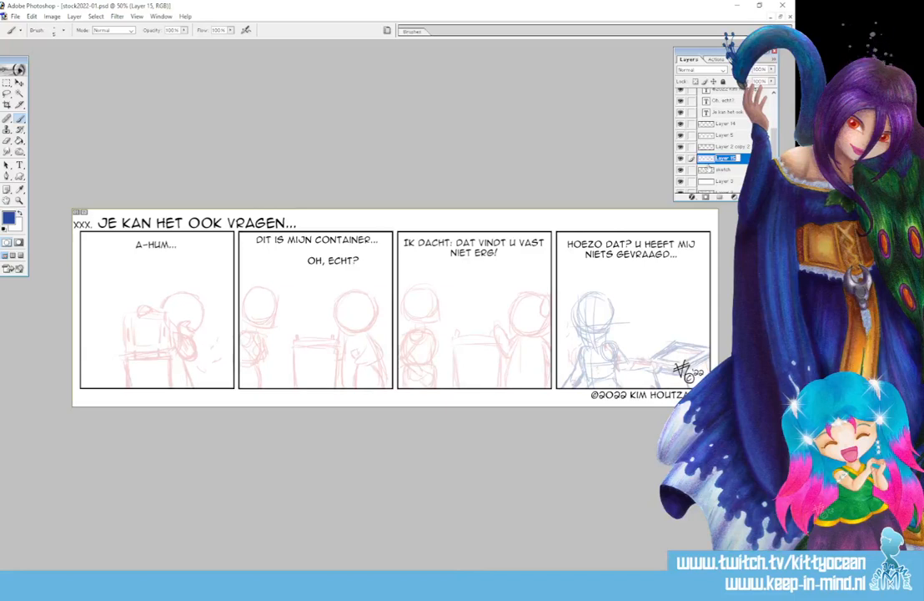
type("lineart")
key("Return")
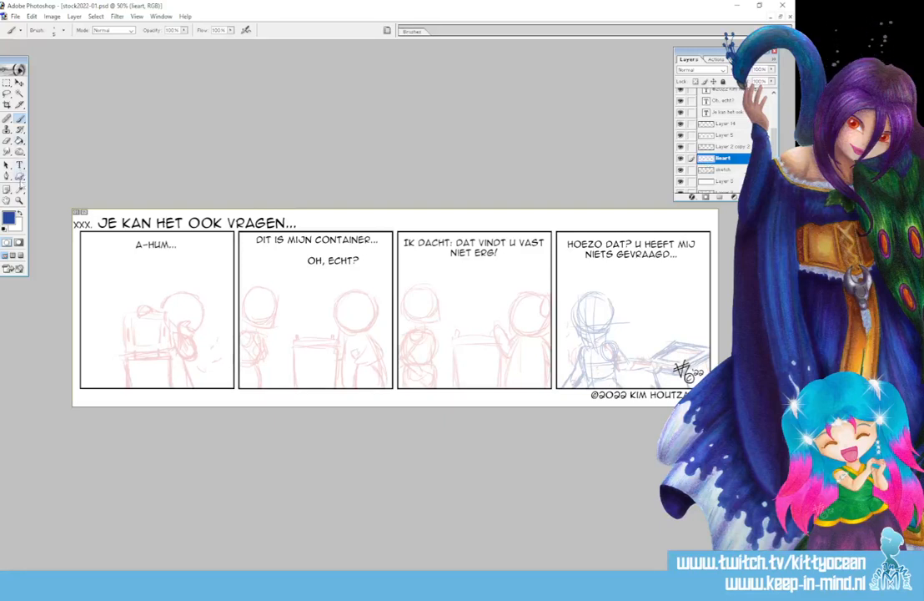
Draw a closed four-sided Pen path around the second panel's container body, narrowing downward and ending below the panel border
left_click(6, 176)
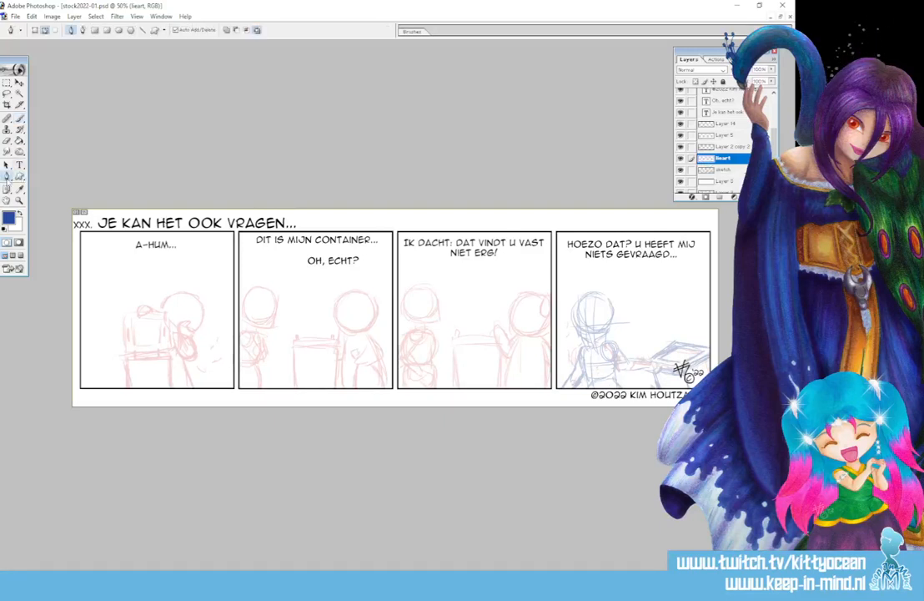
left_click(295, 347)
left_click(296, 398)
left_click(336, 398)
left_click(338, 348)
left_click(294, 349)
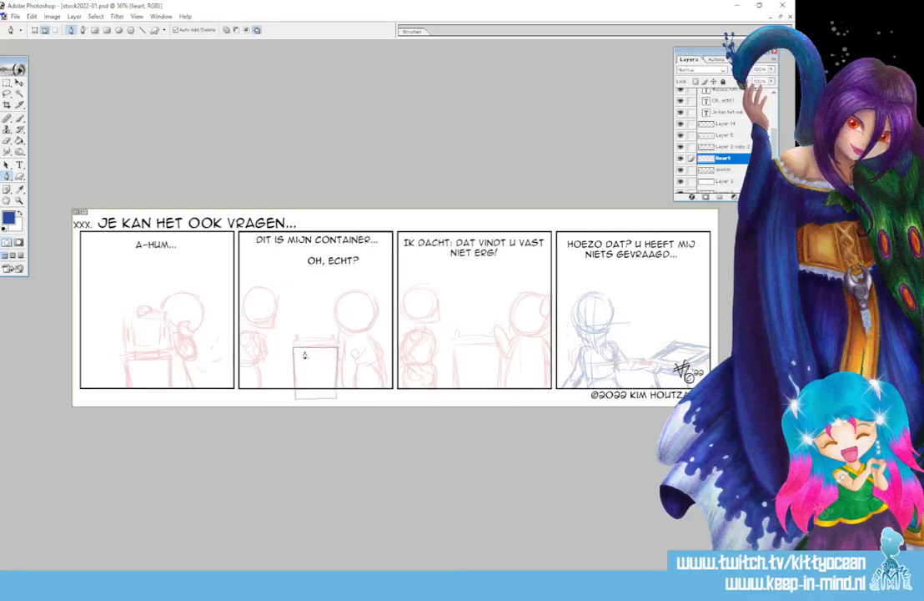
right_click(309, 361)
left_click(340, 432)
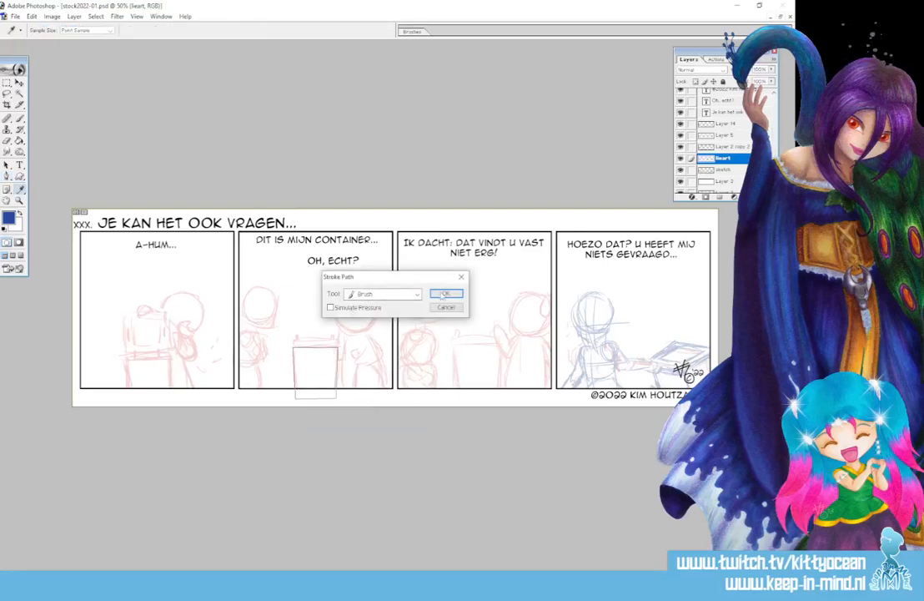
key("Return")
right_click(321, 361)
left_click(358, 381)
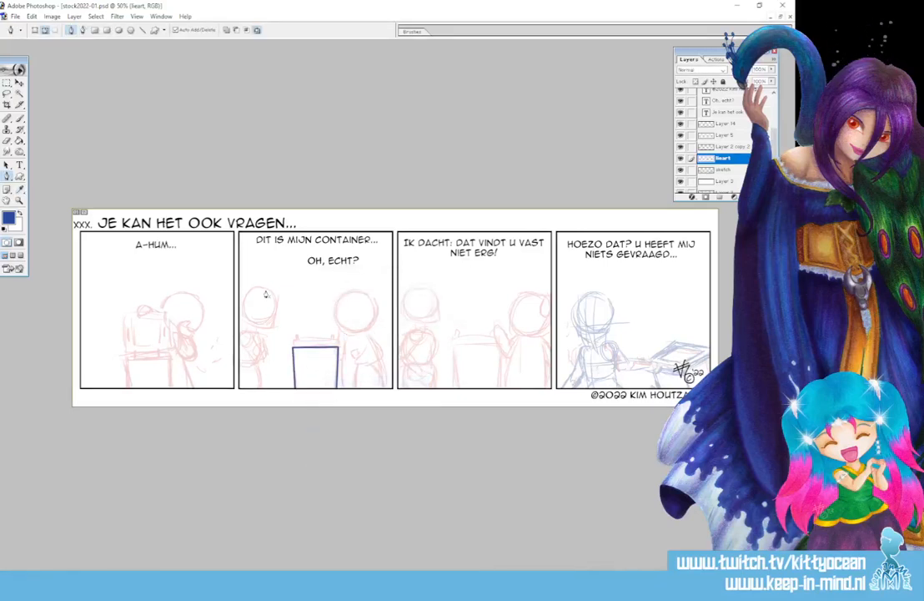
key("ctrl+z")
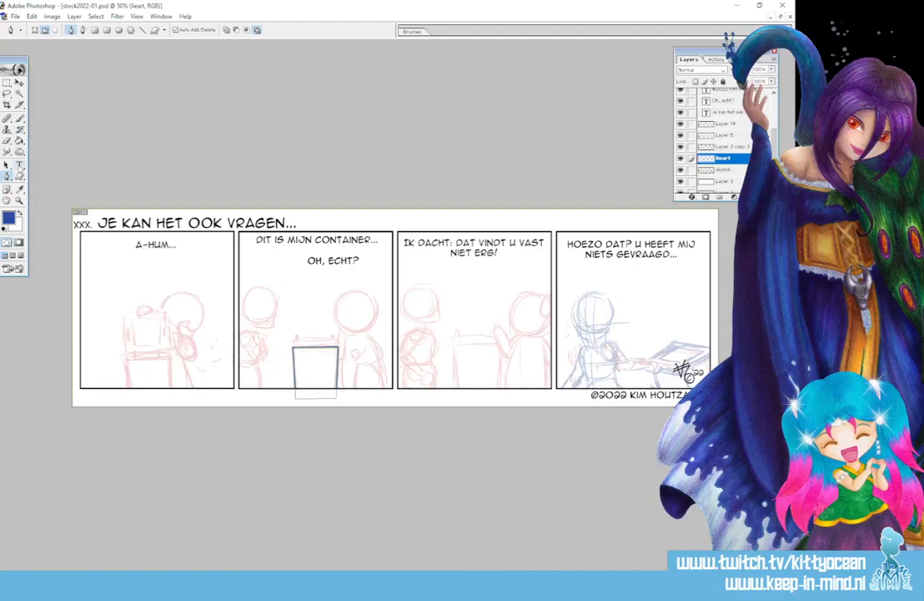
key("ctrl+alt+z")
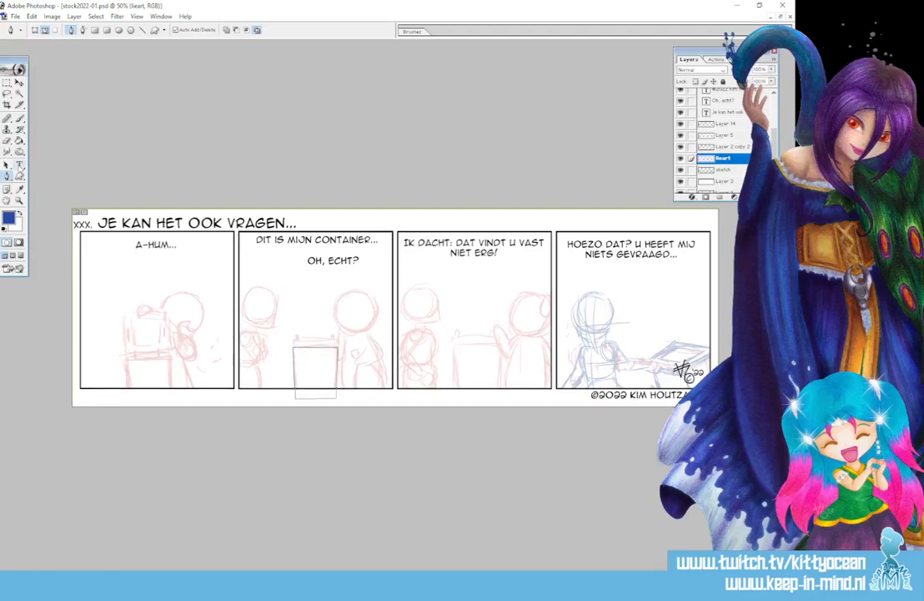
Stroke the second panel's container path with the brush in the default black and delete the path
key("d")
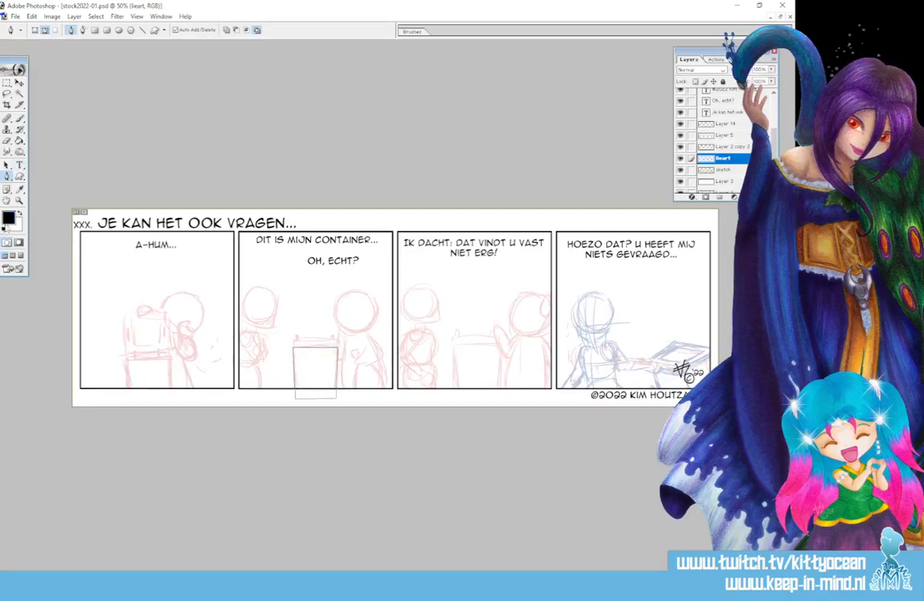
right_click(300, 361)
left_click(359, 425)
left_click(445, 290)
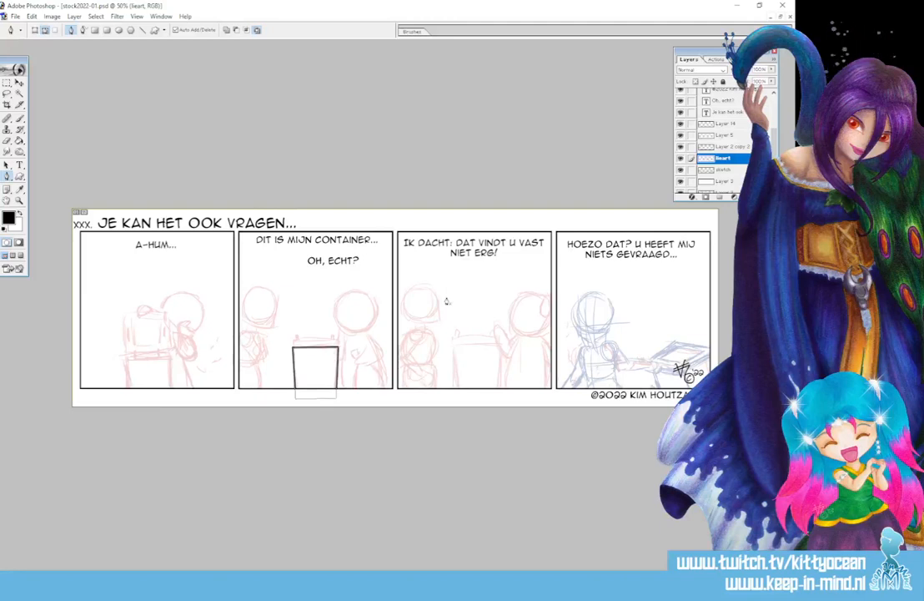
right_click(321, 378)
left_click(371, 391)
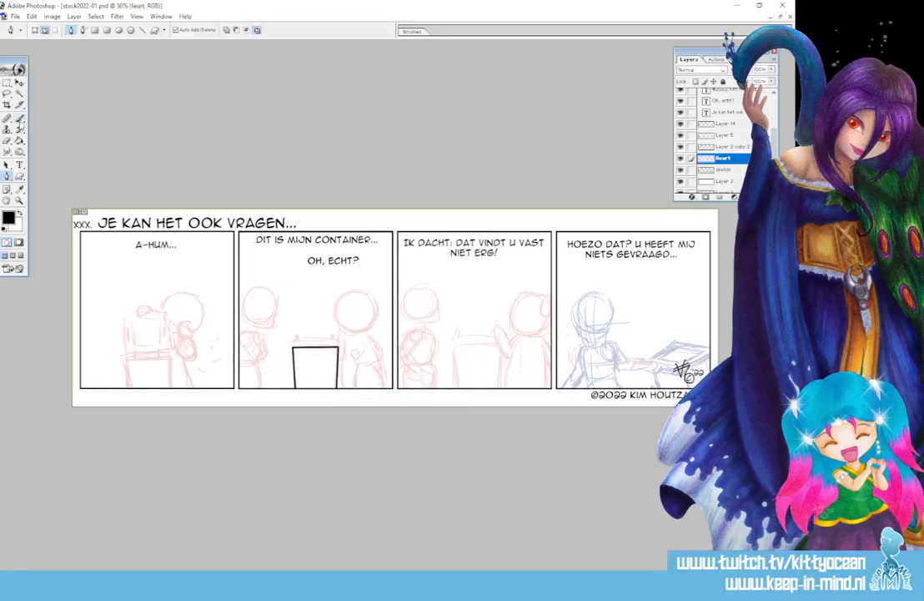
left_click(19, 120)
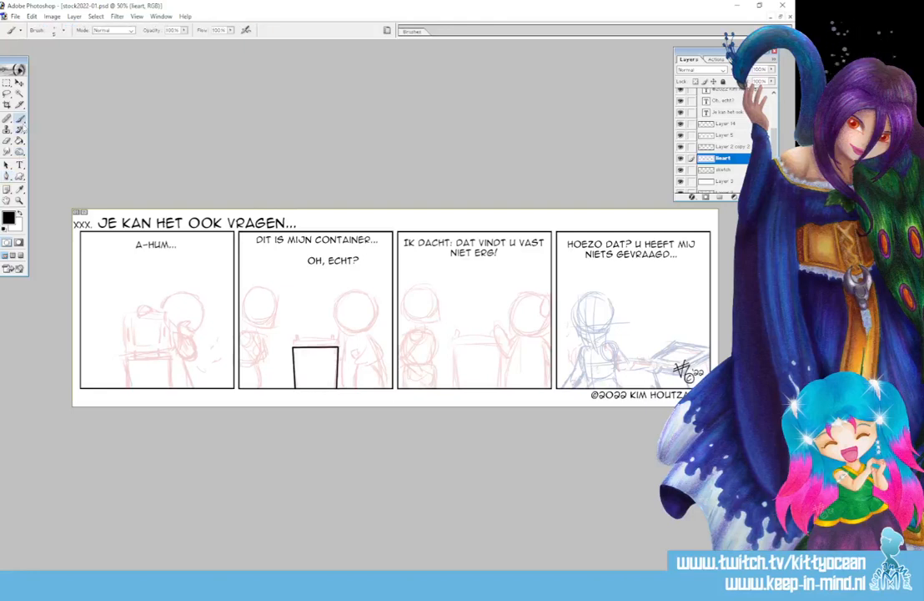
Ink a horizontal rim line and two small vertical hinge clips across the upper edge of the second panel's container
key("ctrl+plus")
key("ctrl+plus")
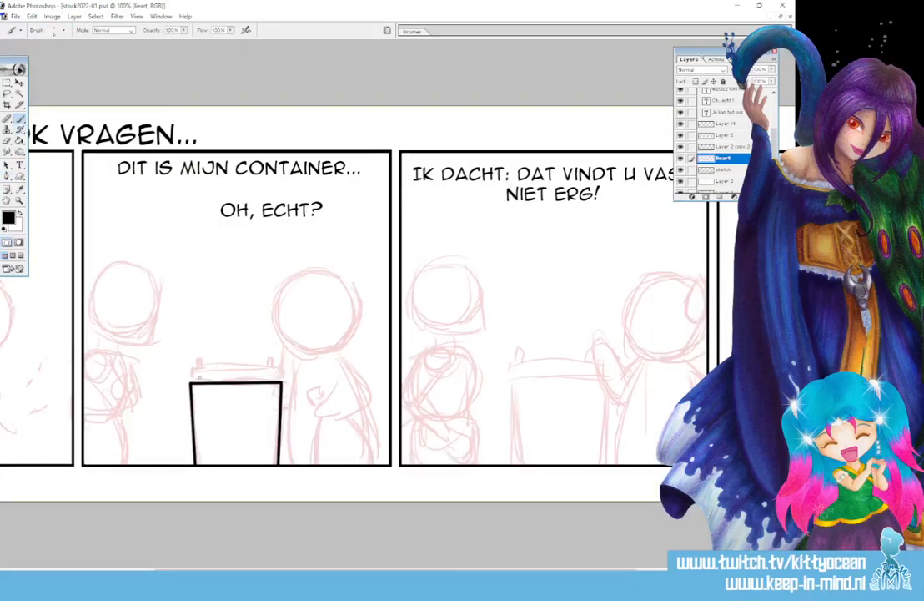
key("ctrl+plus")
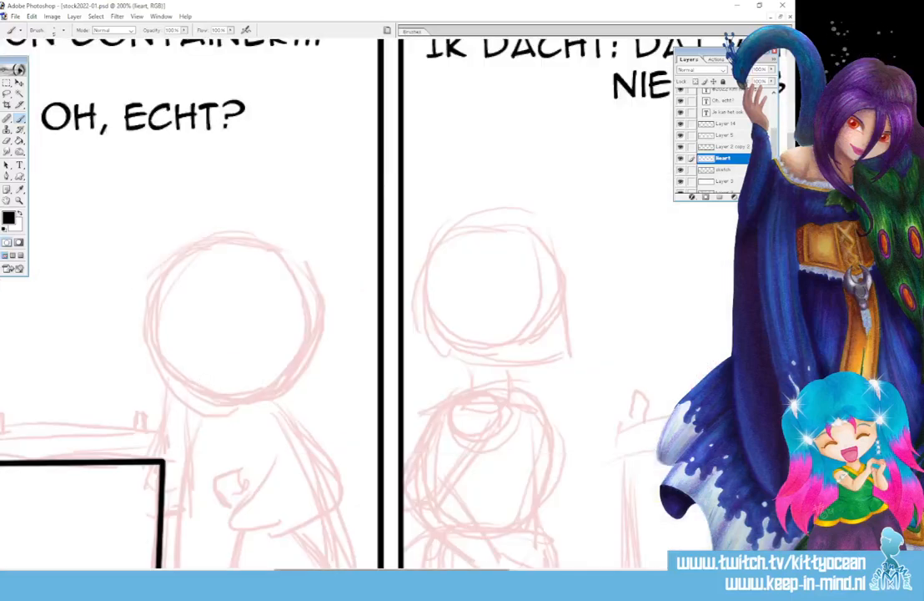
left_click_drag(375, 572, 275, 573)
left_click_drag(330, 477, 505, 474)
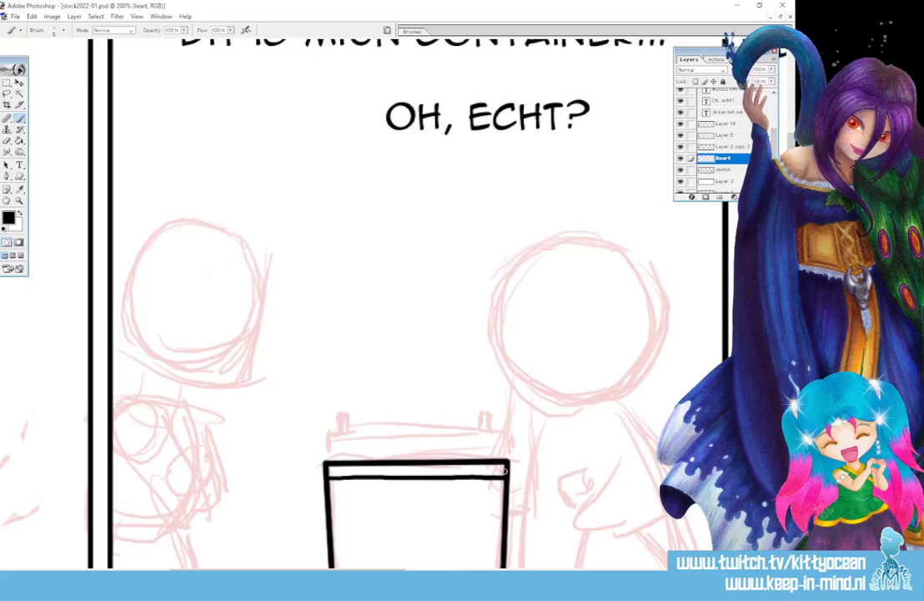
mouse_move(349, 456)
left_mouse_down()
mouse_move(349, 484)
mouse_move(352, 455)
left_mouse_up()
left_click_drag(471, 457, 473, 487)
key("ctrl+z")
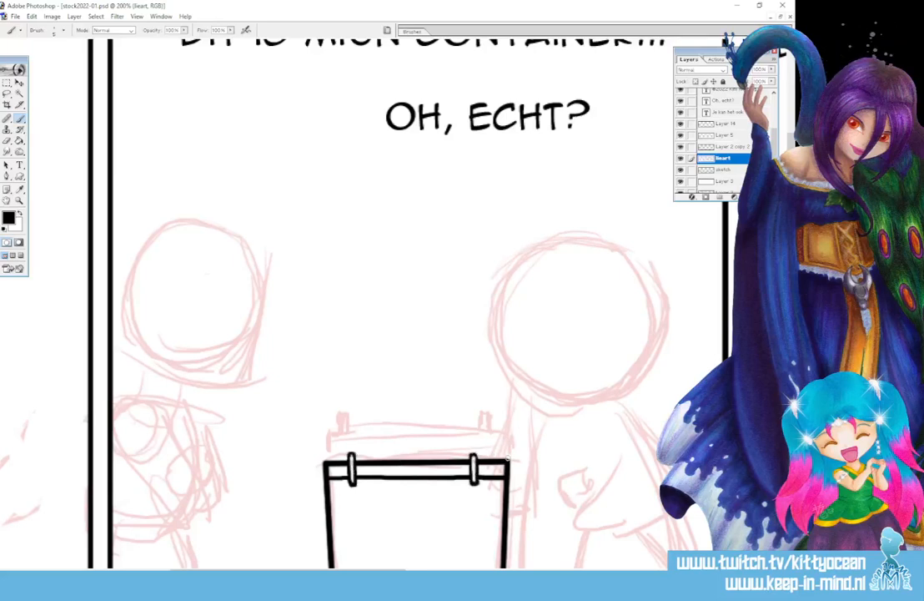
Ink the second panel's rounded container lid with two short dark knobs on its upper edge and a thin inner line between them
mouse_move(508, 457)
left_mouse_down()
mouse_move(500, 432)
mouse_move(426, 427)
mouse_move(346, 427)
mouse_move(324, 457)
left_mouse_up()
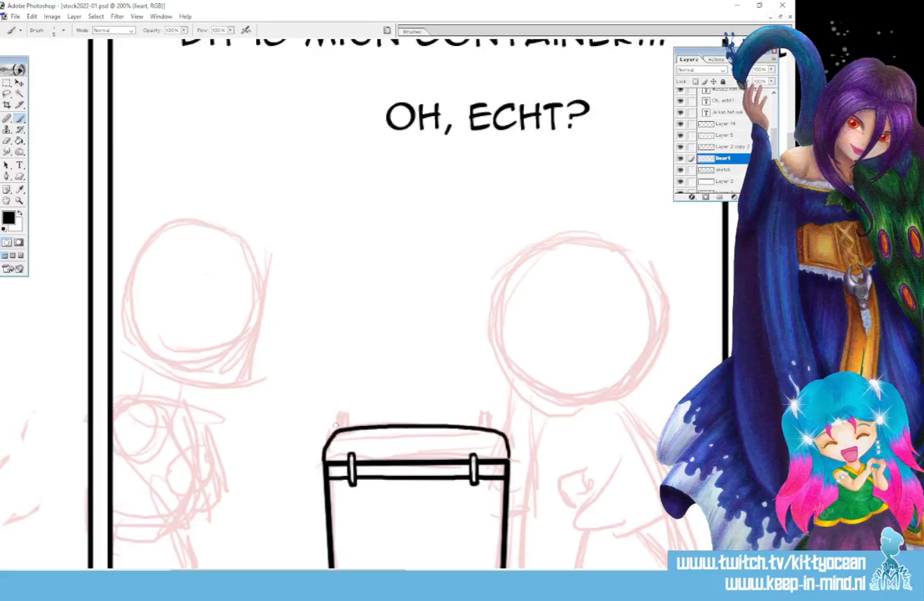
left_click_drag(337, 414, 340, 440)
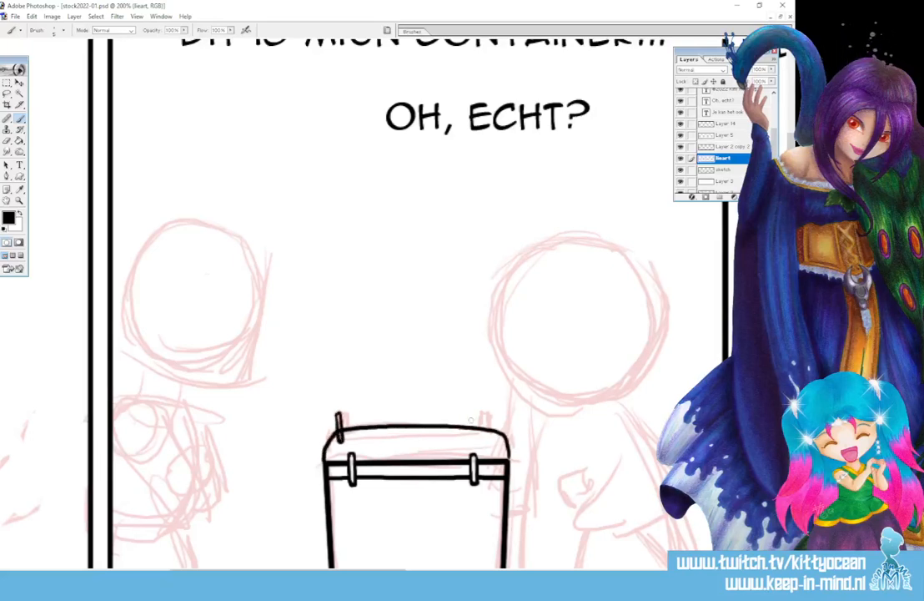
left_click_drag(483, 416, 486, 438)
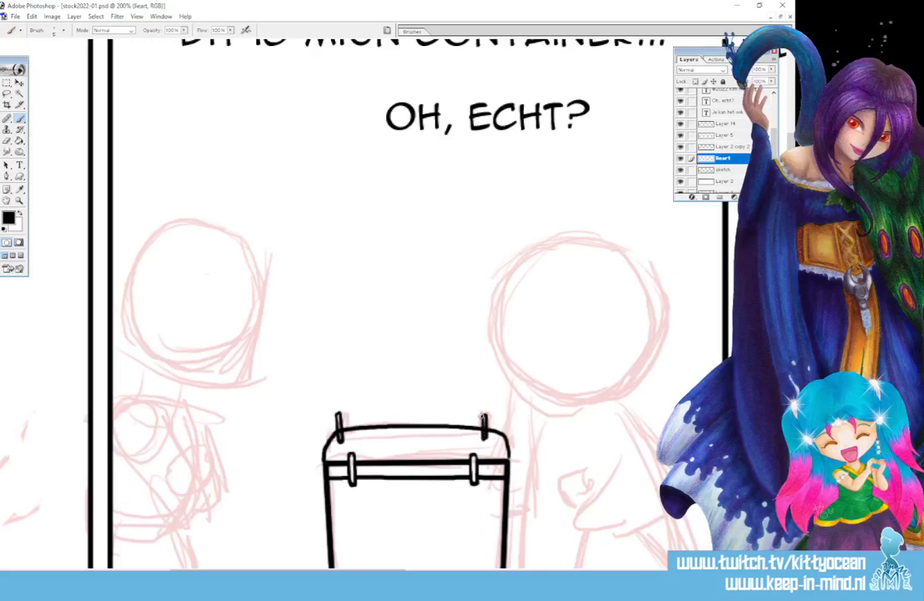
mouse_move(342, 416)
left_mouse_down()
mouse_move(346, 429)
mouse_move(336, 419)
left_mouse_up()
key("e")
left_click_drag(483, 407, 485, 414)
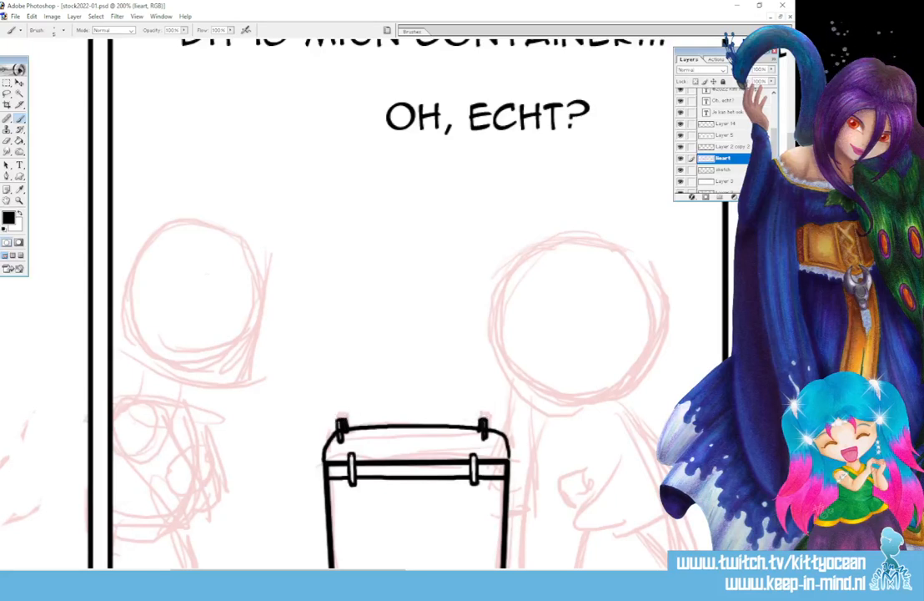
left_click_drag(337, 442, 488, 439)
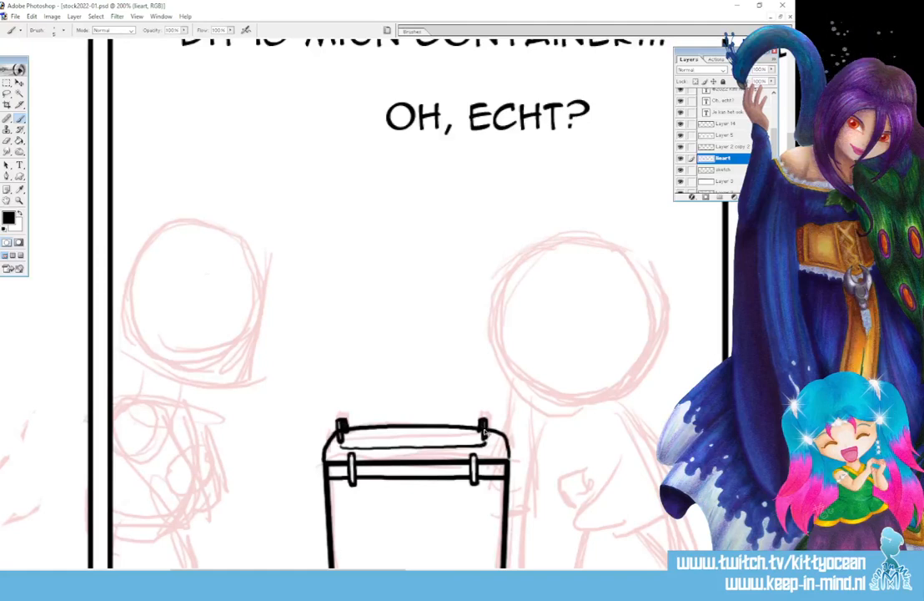
Select the second panel's inked container with a rectangular marquee and copy it onto a new layer
key("ctrl+minus")
key("ctrl+minus")
key("ctrl+minus")
key("ctrl+minus")
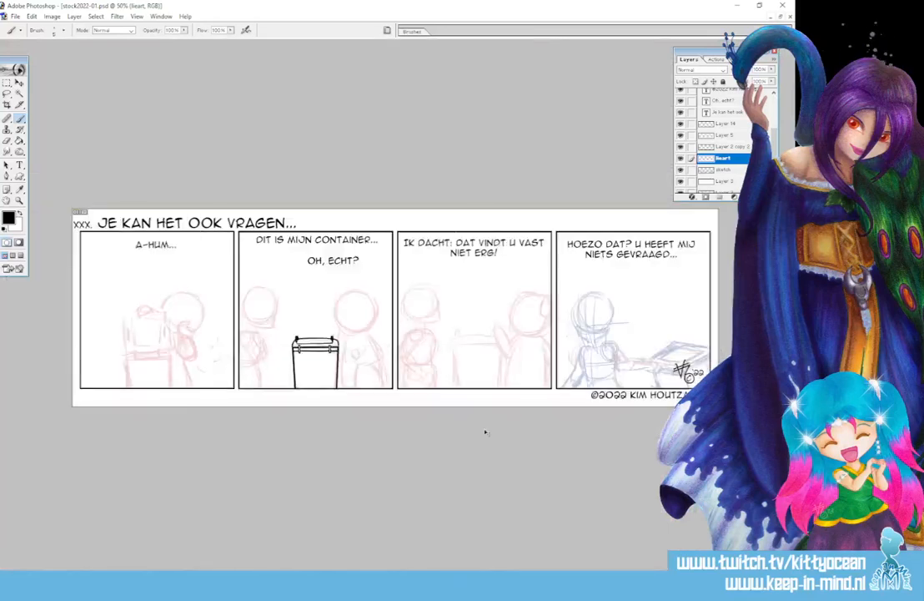
key("ctrl+plus")
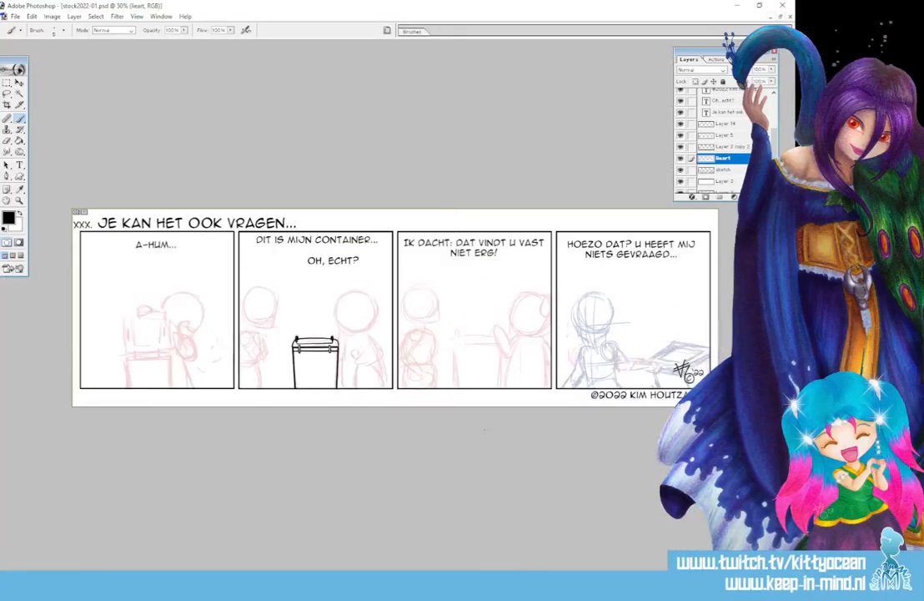
key("m")
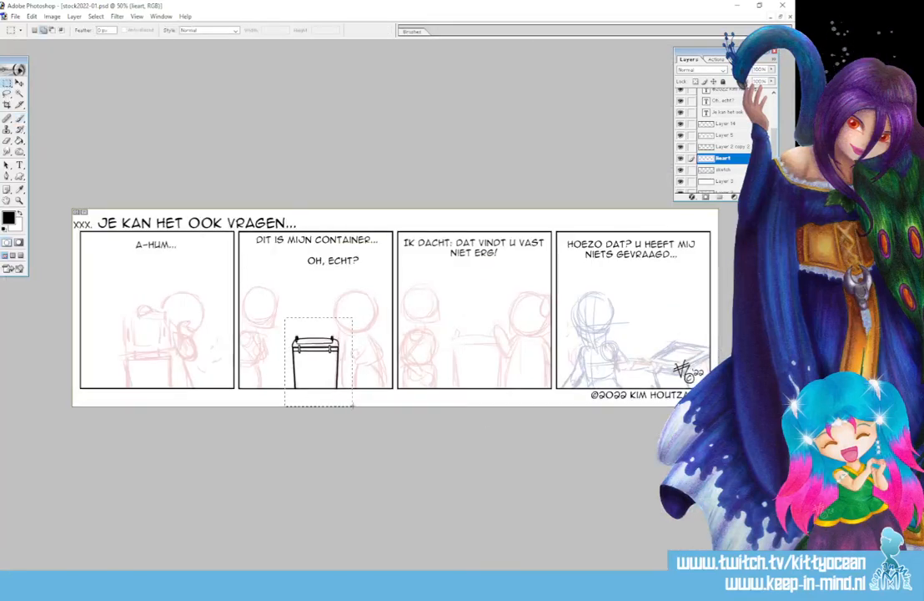
left_click_drag(285, 317, 351, 406)
key("ctrl+j")
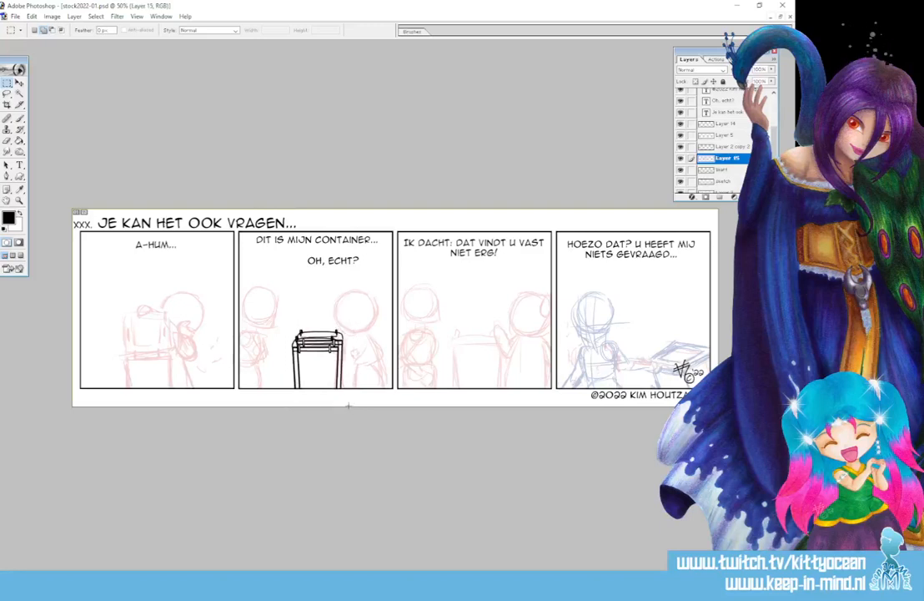
Move the container copy onto the third panel's container sketch, nudge it upward and merge it into the lieart layer
key("v")
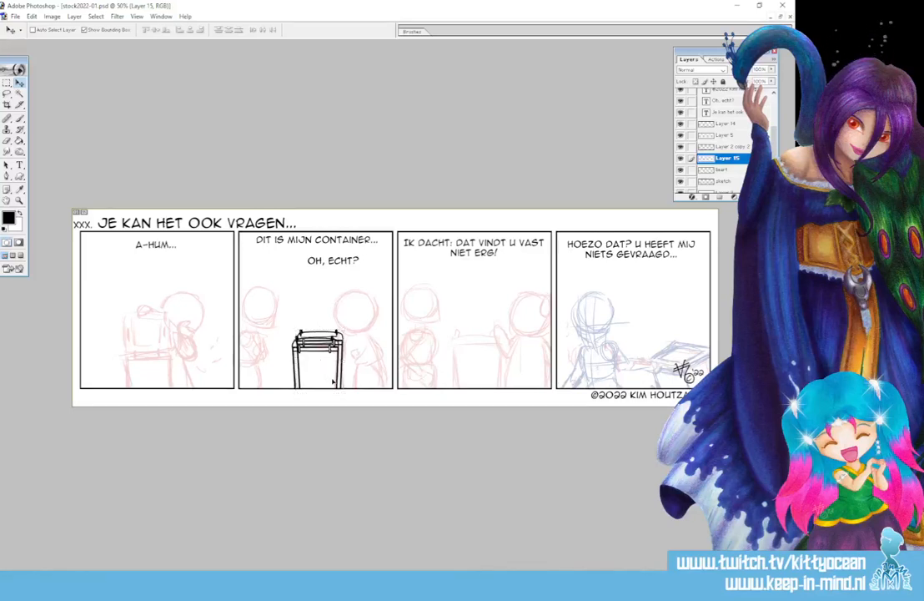
left_click_drag(311, 374, 485, 385)
key("Up")
key("Up")
key("Up")
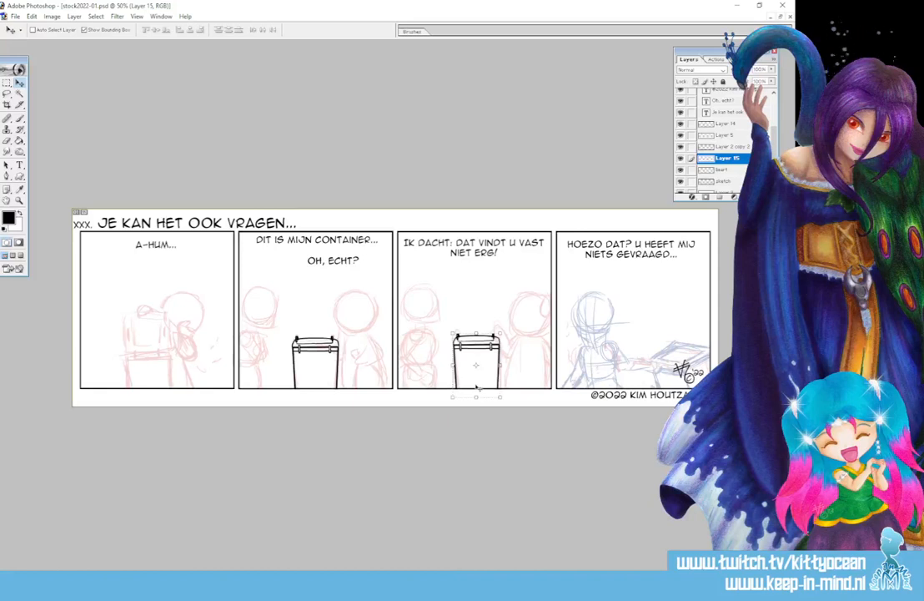
key("ctrl+e")
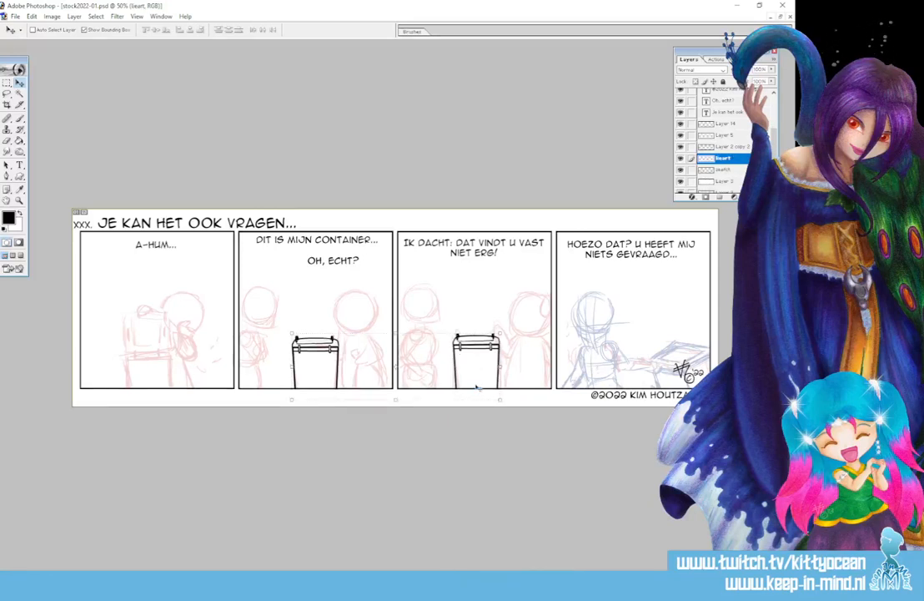
Brush the first panel figure's oval sleeve, raised fist and short arm lines in black over the sketch
key("ctrl+alt+0")
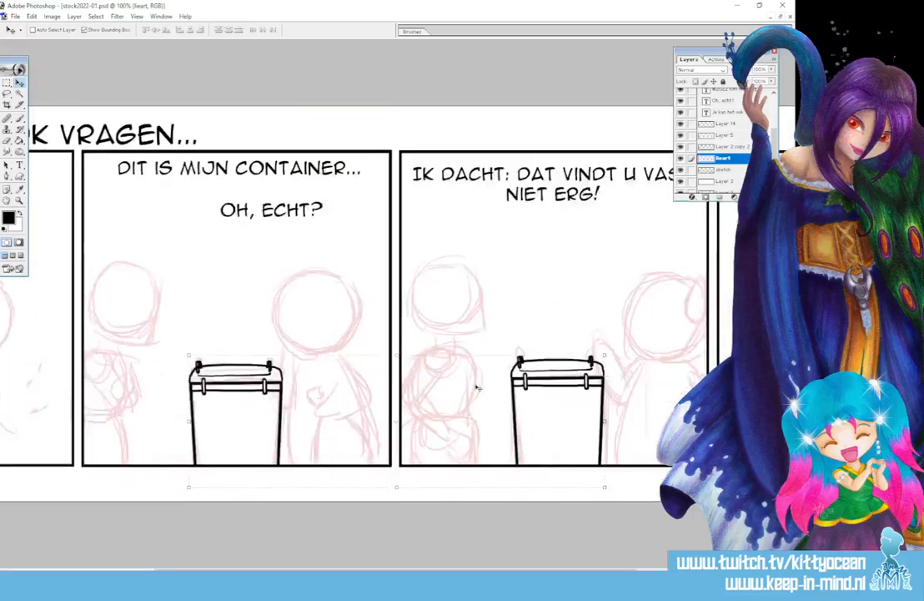
scroll(472, 383, "left", 5)
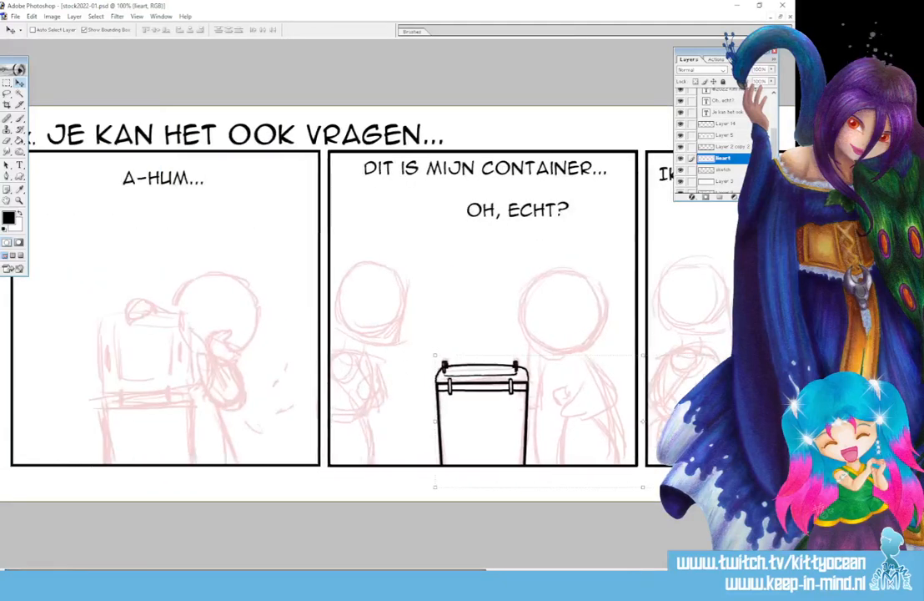
key("ctrl+plus")
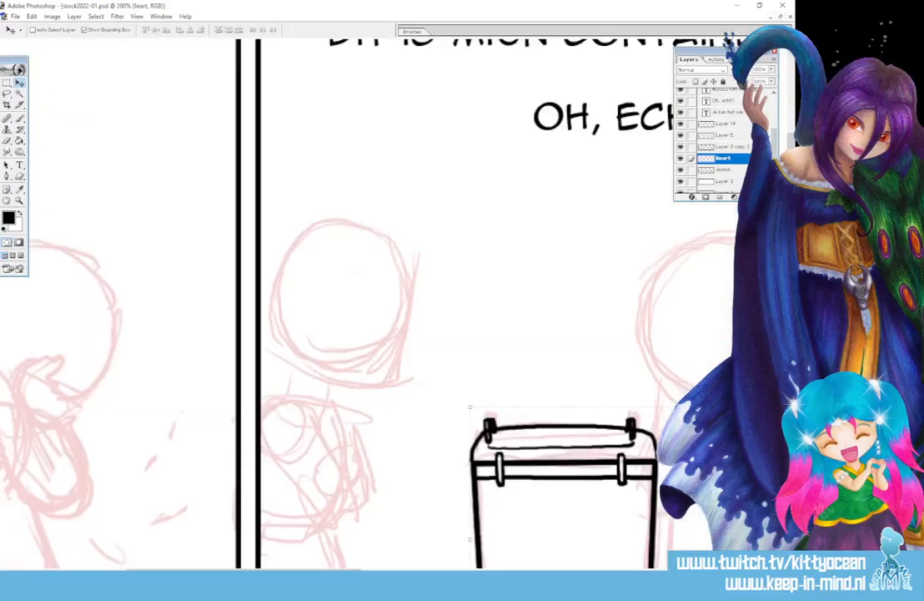
scroll(334, 301, "left", 6)
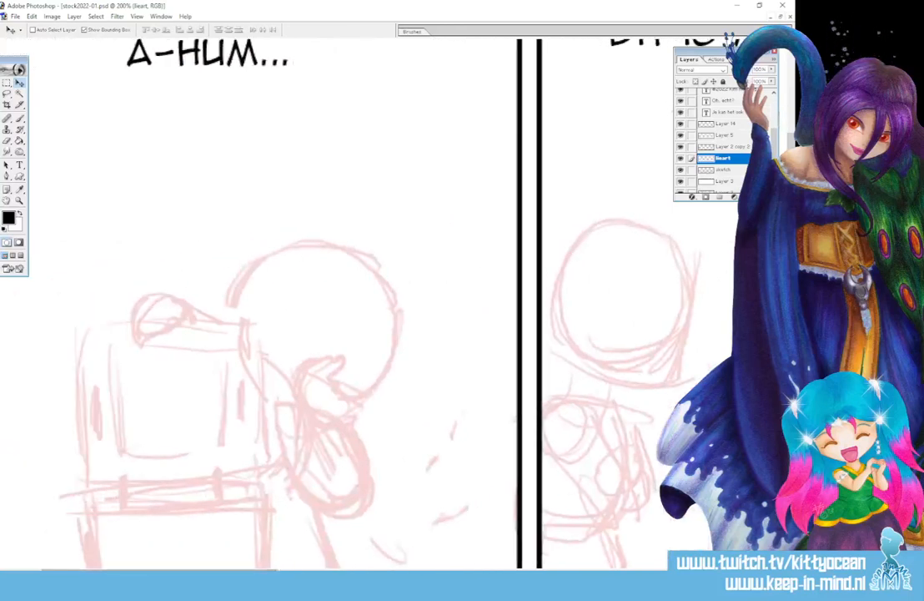
left_click(20, 118)
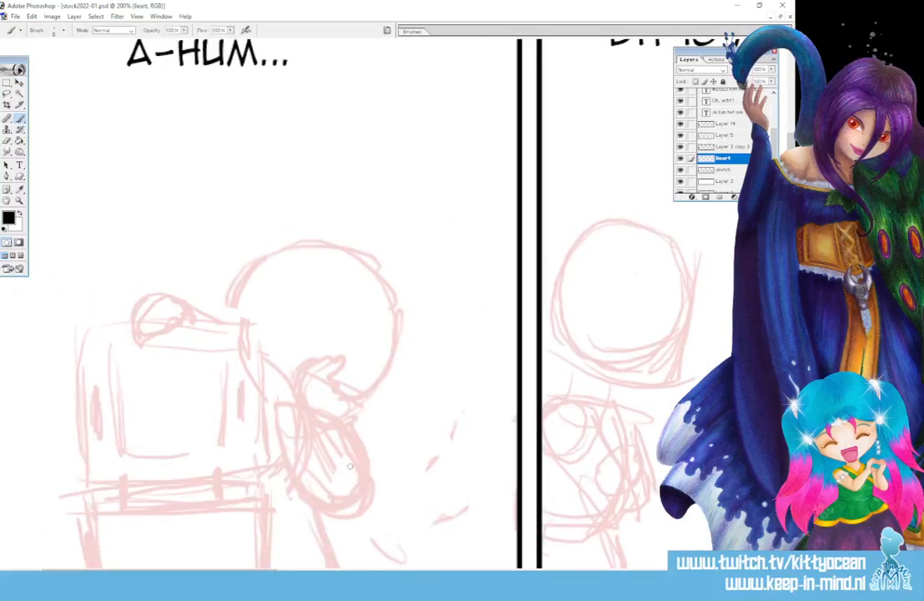
mouse_move(360, 468)
left_mouse_down()
mouse_move(294, 386)
mouse_move(281, 408)
mouse_move(285, 454)
mouse_move(303, 487)
mouse_move(333, 499)
mouse_move(358, 493)
mouse_move(370, 466)
mouse_move(351, 421)
left_mouse_up()
mouse_move(305, 389)
left_mouse_down()
mouse_move(326, 368)
mouse_move(350, 394)
left_mouse_up()
left_click_drag(309, 393, 320, 388)
mouse_move(322, 415)
left_mouse_down()
mouse_move(350, 417)
mouse_move(352, 407)
mouse_move(321, 405)
mouse_move(338, 371)
mouse_move(346, 395)
left_mouse_up()
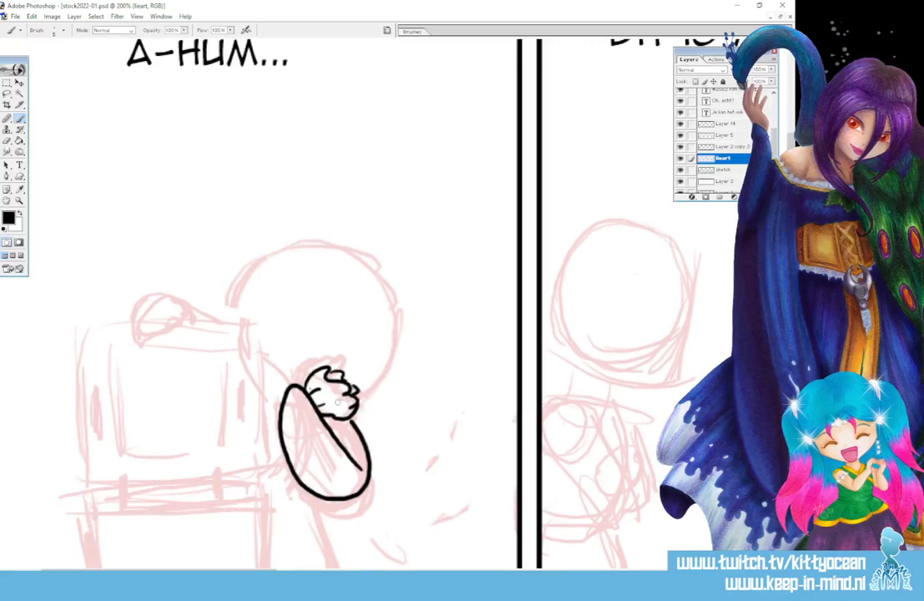
left_click_drag(289, 386, 264, 369)
left_click_drag(289, 472, 266, 496)
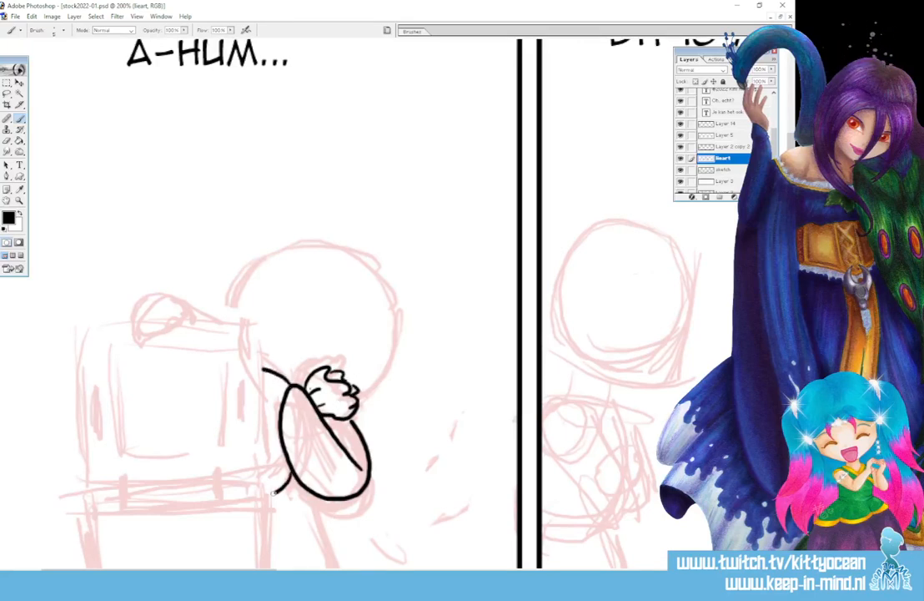
Ink the right edge of the first panel's open lid and the container rim with its two vertical hinges
mouse_move(258, 324)
left_mouse_down()
mouse_move(261, 477)
mouse_move(218, 507)
left_mouse_up()
left_click_drag(222, 475, 221, 507)
mouse_move(129, 480)
left_mouse_down()
mouse_move(126, 508)
mouse_move(135, 488)
mouse_move(259, 487)
left_mouse_up()
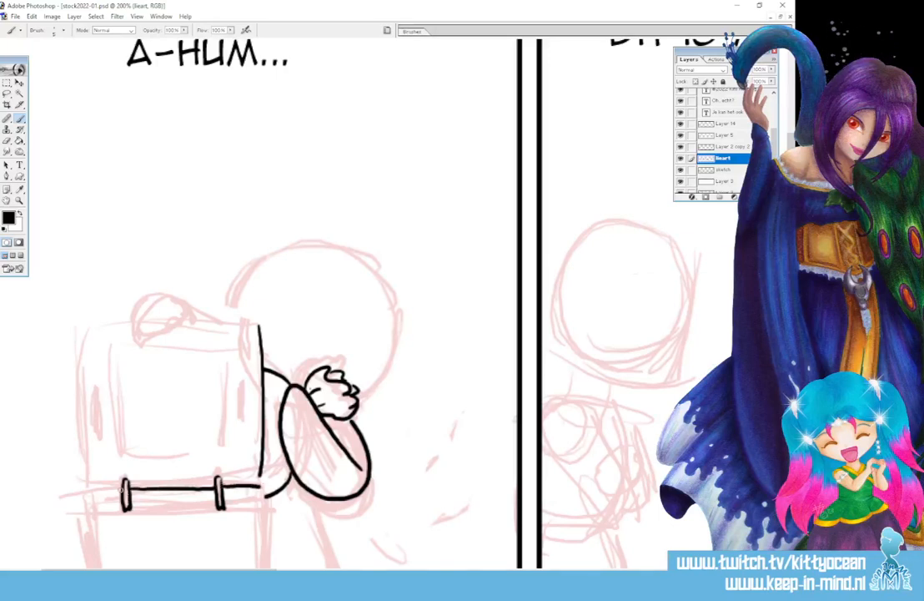
mouse_move(125, 487)
left_mouse_down()
mouse_move(86, 489)
mouse_move(84, 506)
mouse_move(217, 505)
mouse_move(257, 487)
left_mouse_up()
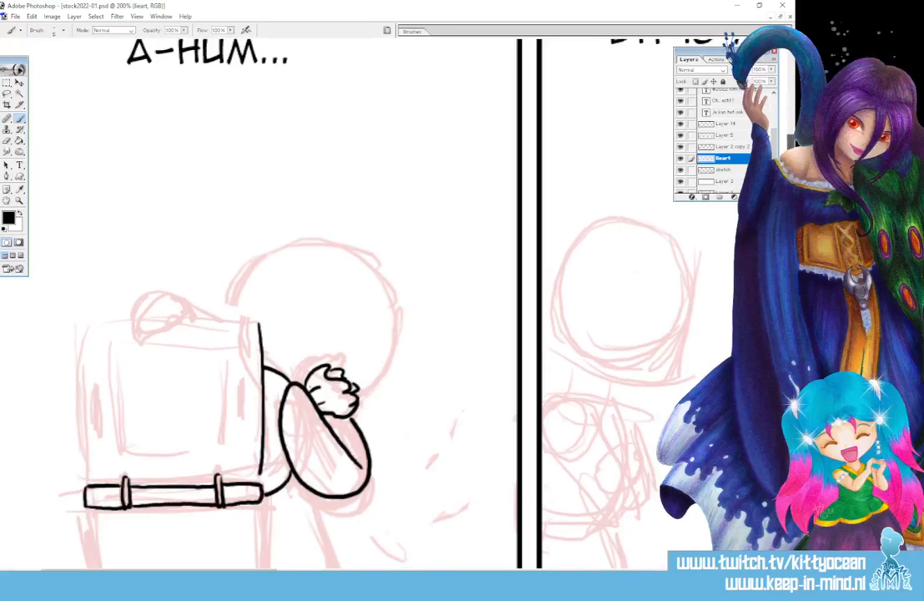
scroll(258, 317, "down", 3)
left_click_drag(261, 376, 267, 494)
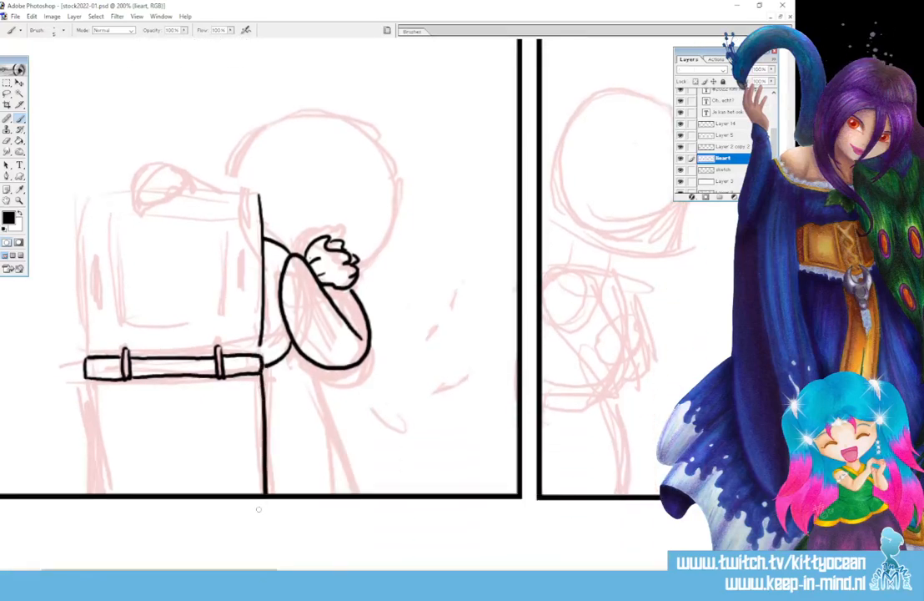
left_click_drag(86, 379, 98, 494)
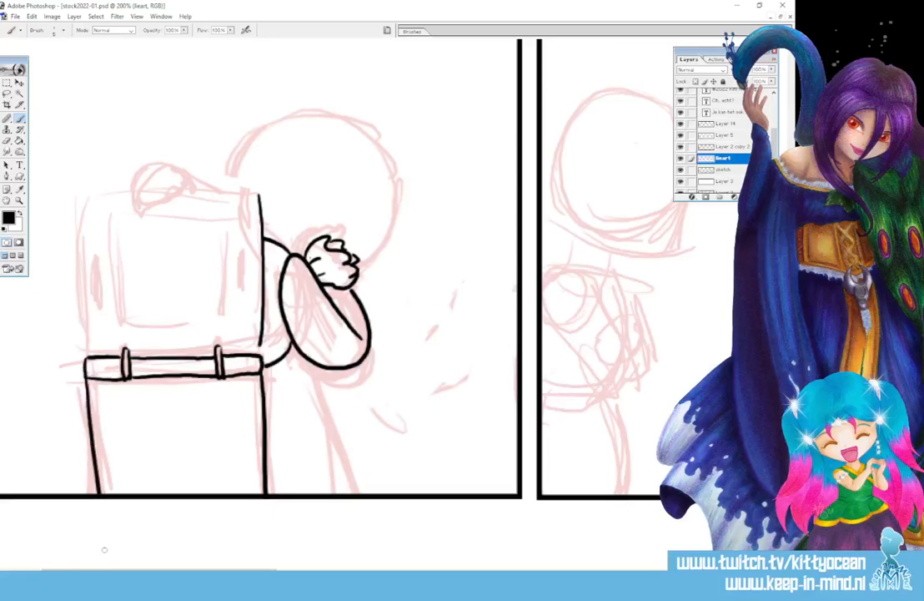
key("ctrl+alt+z")
key("ctrl+alt+z")
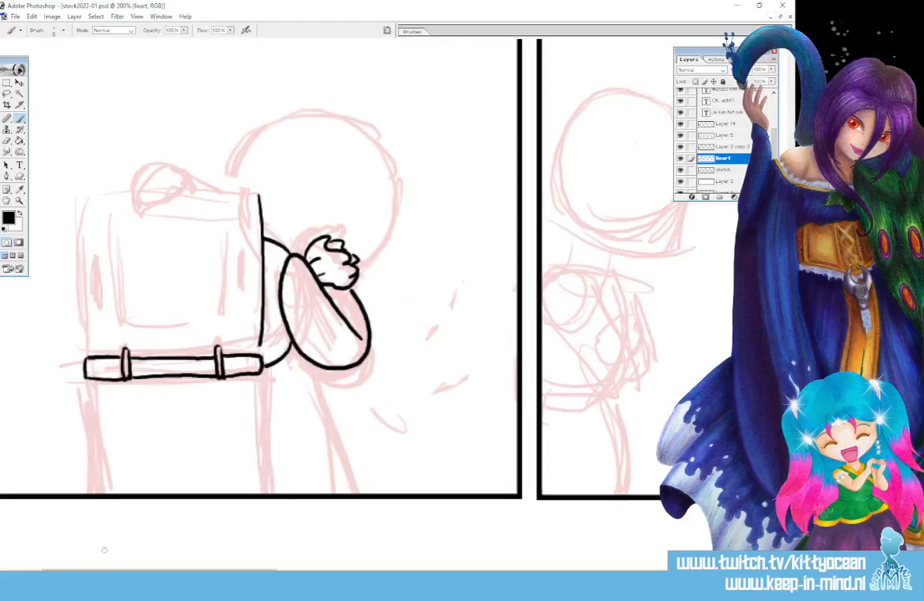
Ink the two sides of the first panel's container body, tapering slightly inward down to the panel border
left_click_drag(261, 377, 258, 495)
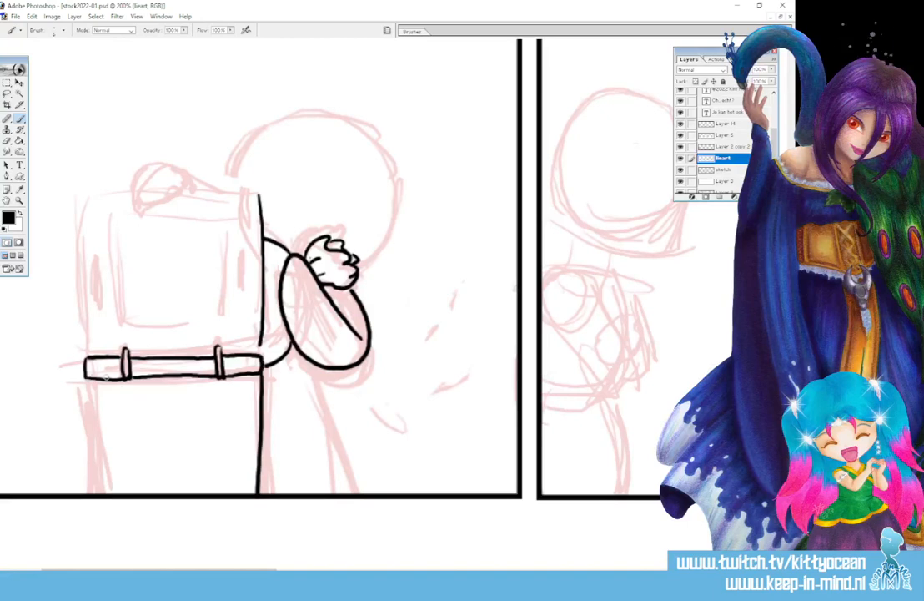
left_click_drag(85, 378, 85, 423)
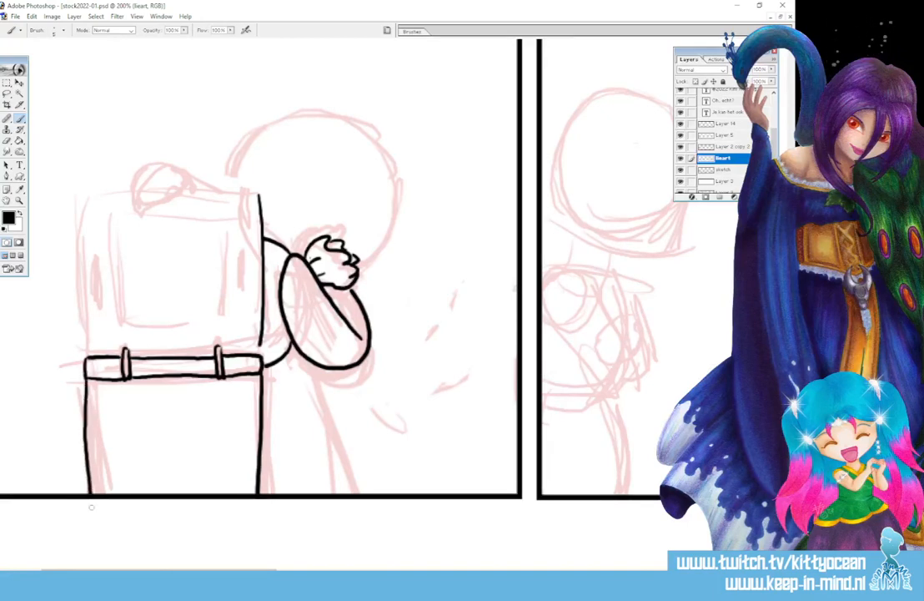
key("ctrl+z")
left_click_drag(86, 379, 95, 495)
key("ctrl+z")
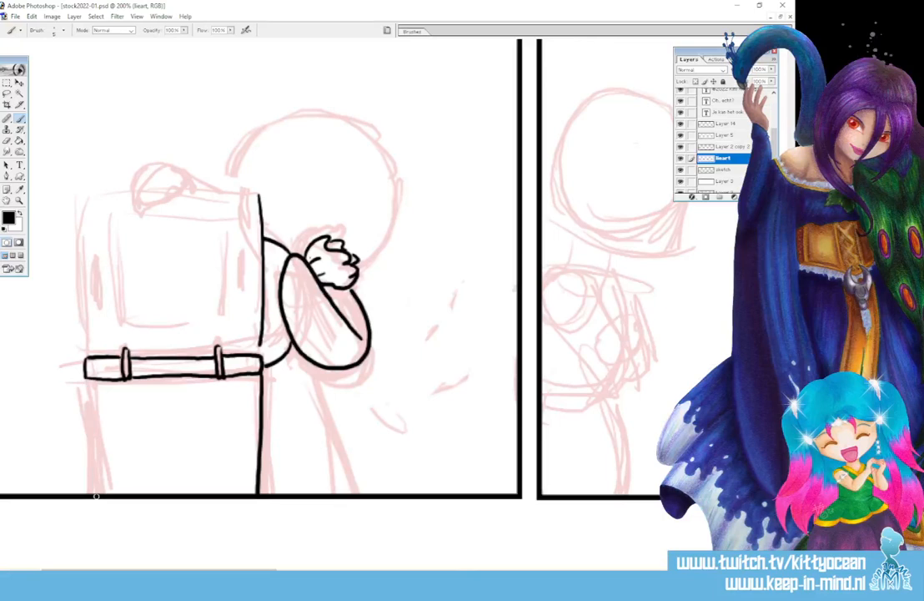
left_click_drag(86, 380, 93, 491)
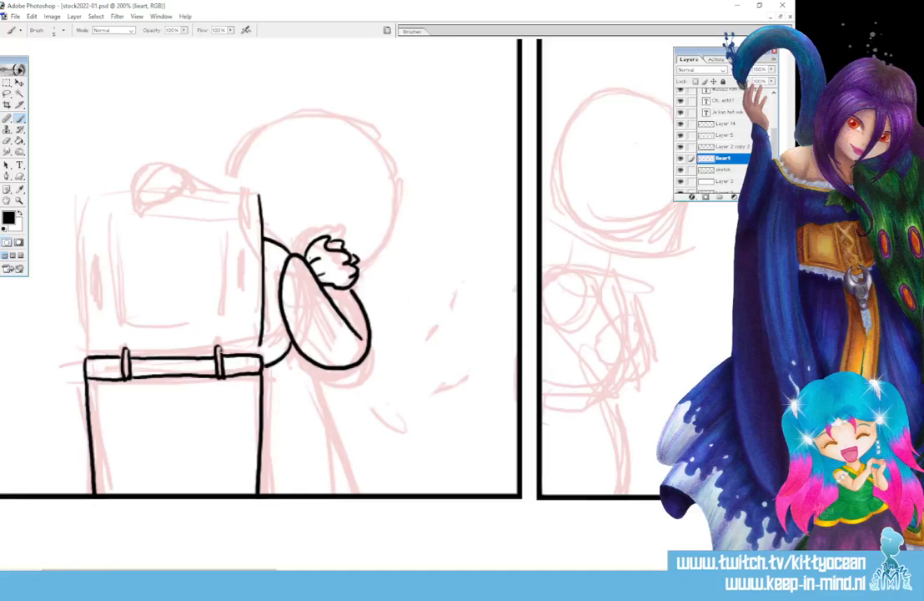
Ink the bottom edge of the first panel's open lid and its rounded rectangular inset in black
mouse_move(215, 351)
left_mouse_down()
mouse_move(261, 347)
mouse_move(88, 349)
left_mouse_up()
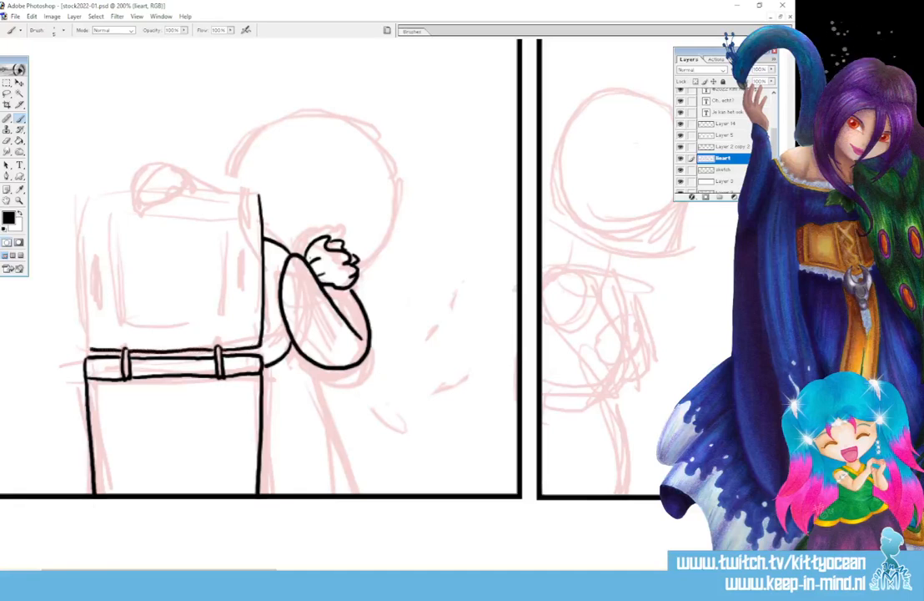
mouse_move(112, 221)
left_mouse_down()
mouse_move(118, 324)
mouse_move(217, 324)
mouse_move(229, 227)
left_mouse_up()
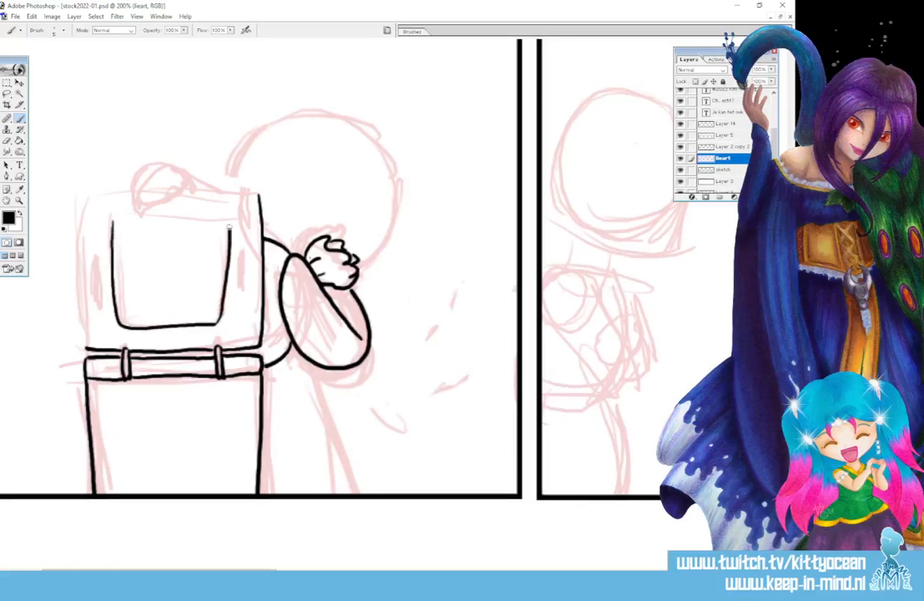
mouse_move(112, 219)
left_mouse_down()
mouse_move(223, 216)
mouse_move(239, 292)
left_mouse_up()
Ink the lid's two narrow side slots, its rounded outer contour and the rounded hand on its upper edge
left_click_drag(242, 250, 242, 291)
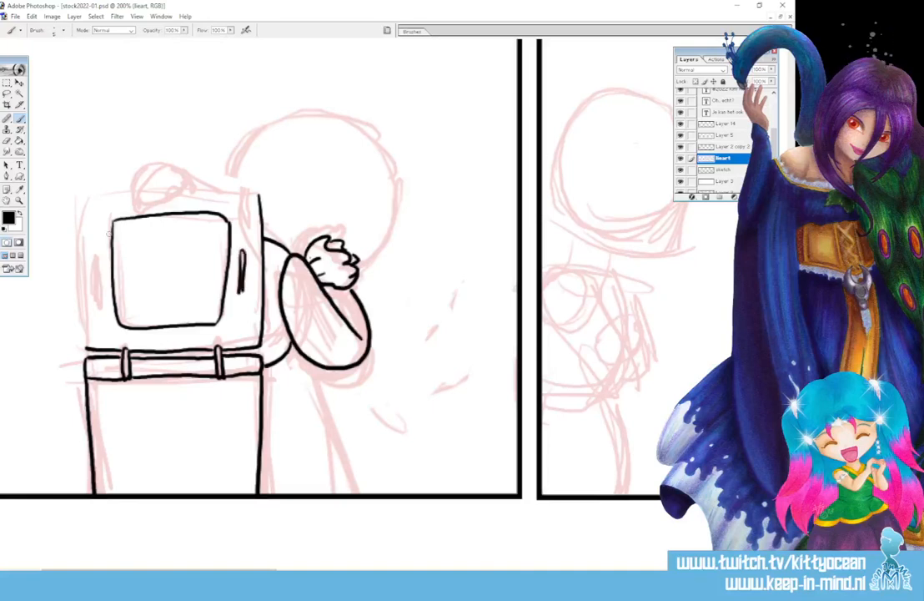
left_click_drag(99, 250, 100, 302)
left_click_drag(95, 249, 95, 302)
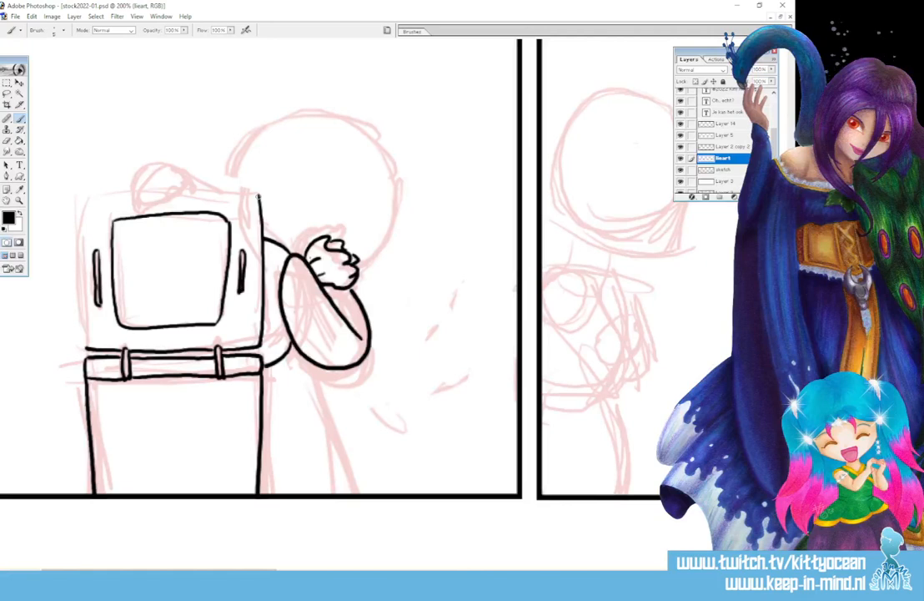
mouse_move(258, 197)
left_mouse_down()
mouse_move(200, 186)
mouse_move(175, 166)
mouse_move(159, 174)
mouse_move(153, 196)
mouse_move(188, 193)
mouse_move(107, 191)
mouse_move(81, 215)
mouse_move(81, 342)
mouse_move(95, 349)
left_mouse_up()
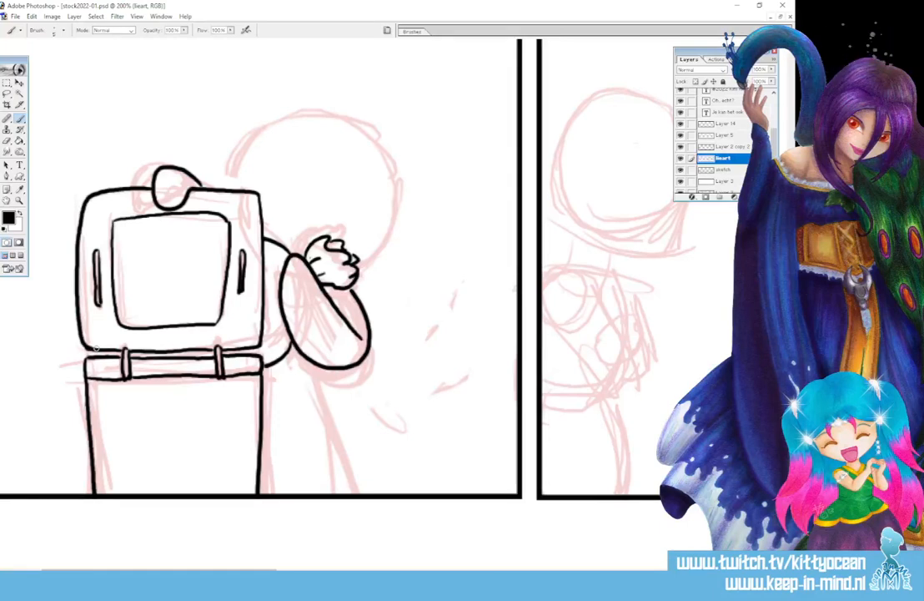
key("ctrl+z")
Ink the first panel figure's round head, short eye and brow strokes, and the long body line down to the panel border
mouse_move(245, 192)
left_mouse_down()
mouse_move(227, 171)
mouse_move(245, 136)
mouse_move(287, 114)
mouse_move(358, 125)
mouse_move(377, 144)
mouse_move(392, 190)
mouse_move(358, 271)
left_mouse_up()
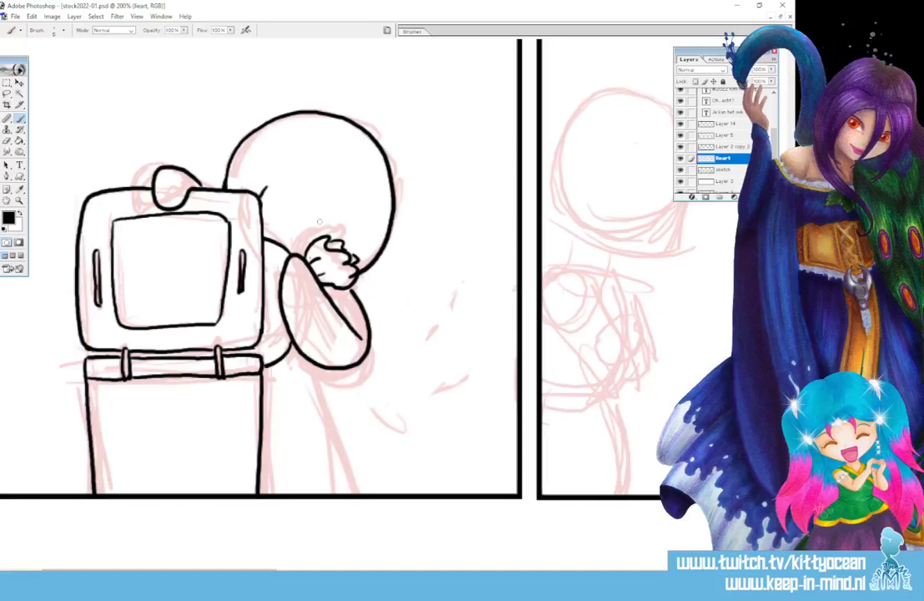
left_click_drag(260, 200, 267, 188)
left_click_drag(307, 233, 318, 224)
left_click_drag(309, 364, 355, 491)
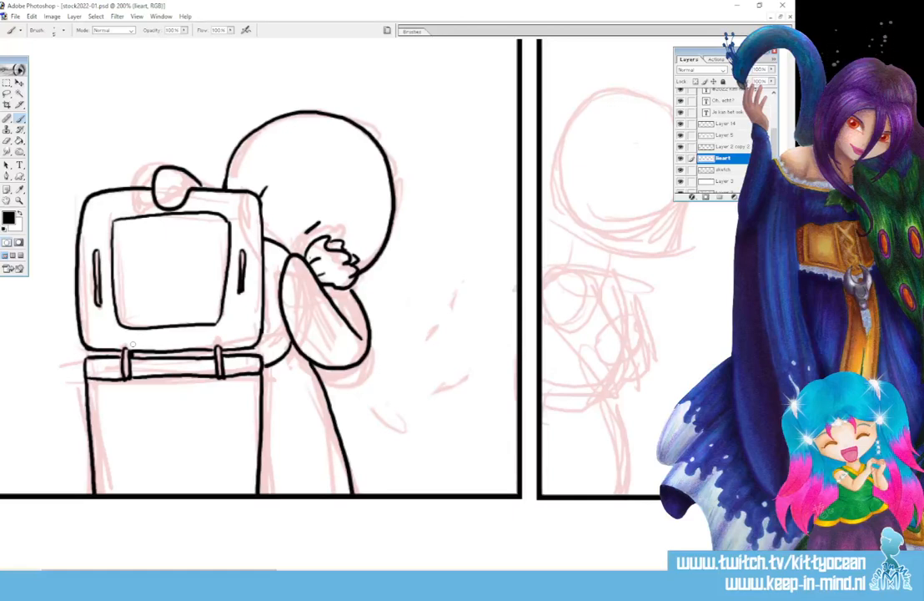
left_click_drag(305, 223, 330, 218)
left_click_drag(264, 181, 274, 184)
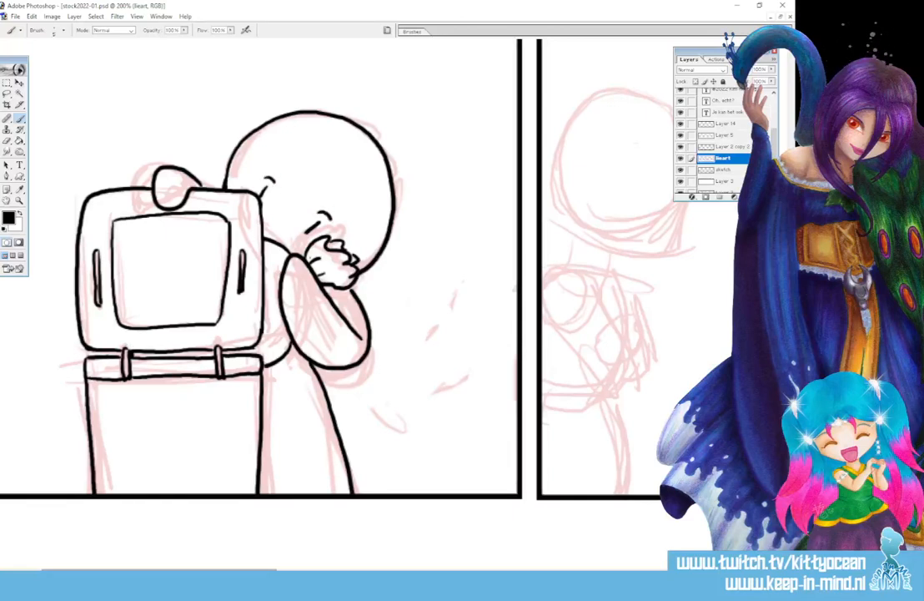
Ink the second panel left figure's face profile from forehead over nose to chin, and add the half-closed eye
left_click_drag(159, 571, 254, 572)
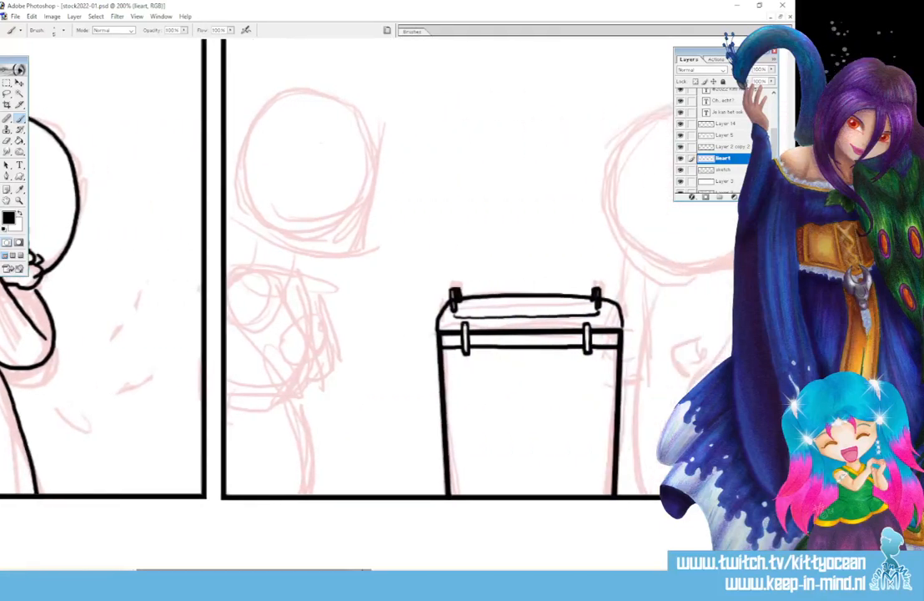
scroll(375, 317, "up", 3)
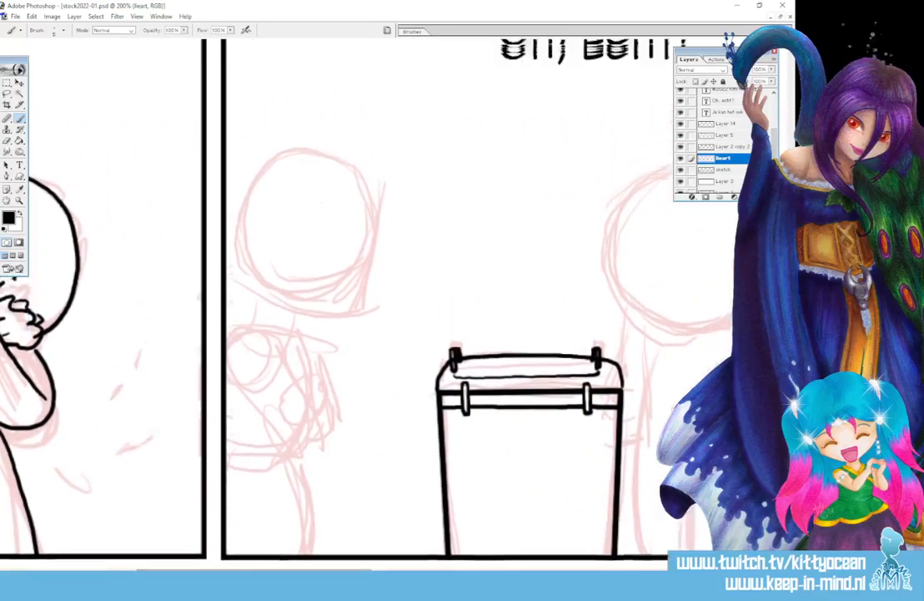
mouse_move(367, 240)
left_mouse_down()
mouse_move(360, 287)
mouse_move(369, 310)
mouse_move(334, 343)
left_mouse_up()
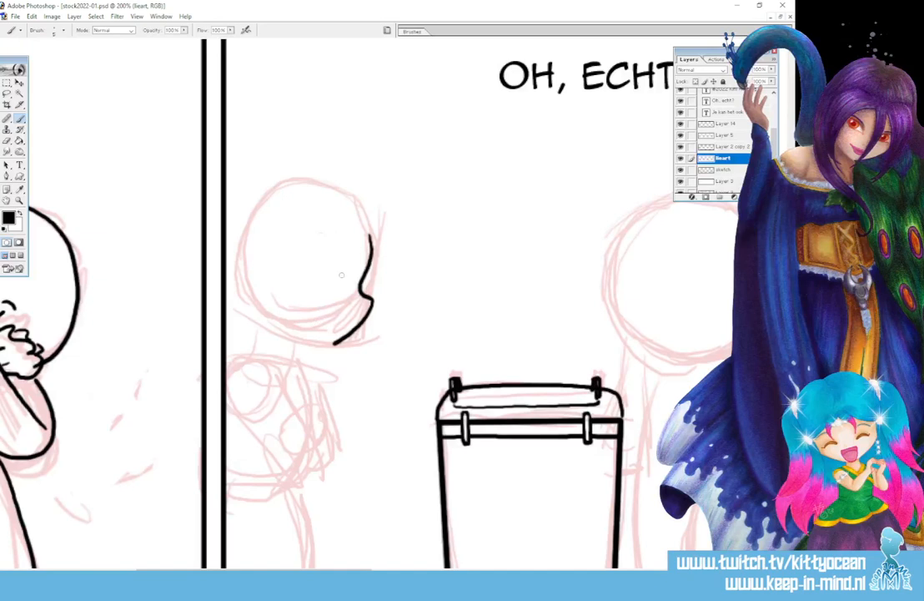
key("ctrl+z")
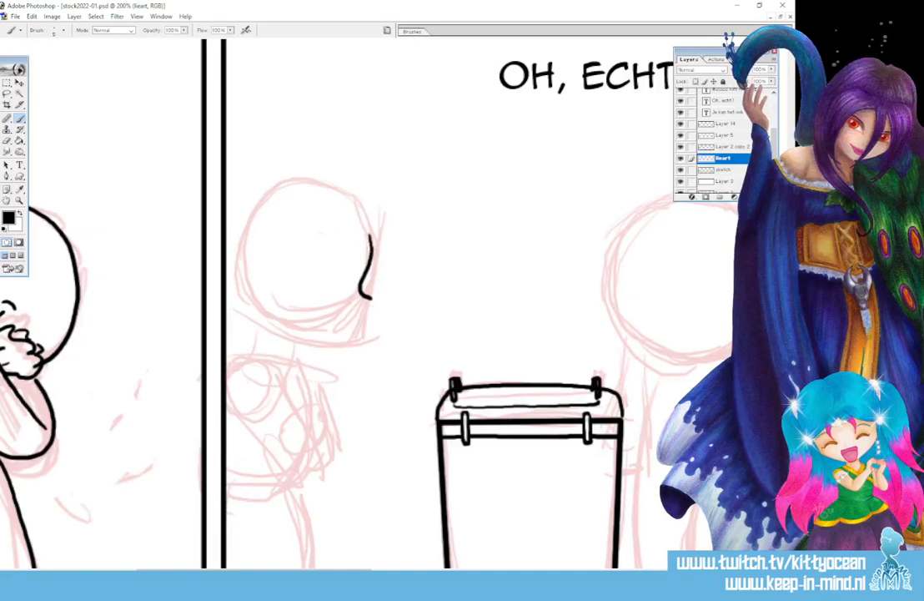
left_click_drag(371, 298, 326, 342)
left_click_drag(338, 276, 353, 280)
left_click_drag(346, 279, 351, 273)
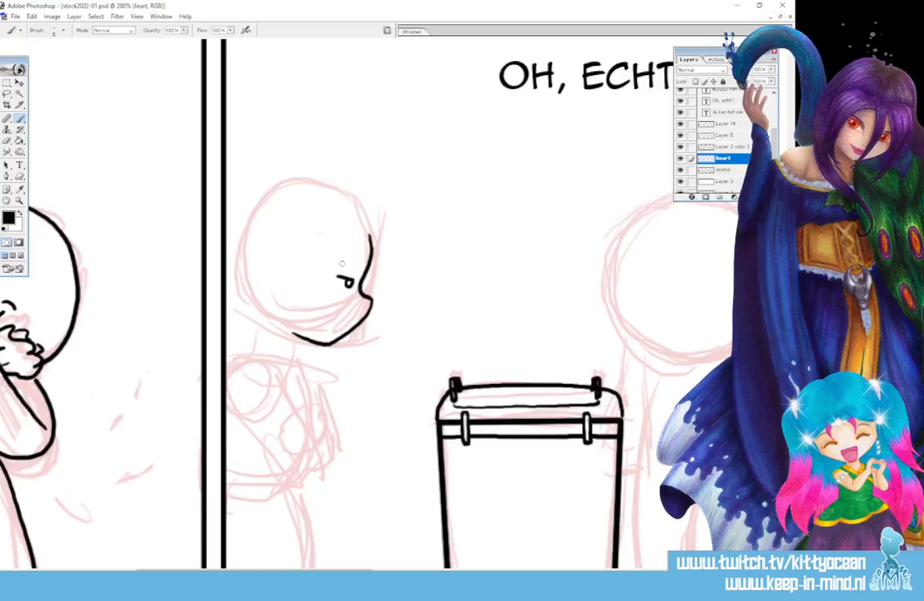
Add the slanted brow, forehead curl and long side strand with its curved top to the second panel's left figure
mouse_move(362, 236)
left_mouse_down()
mouse_move(369, 261)
mouse_move(382, 251)
left_mouse_up()
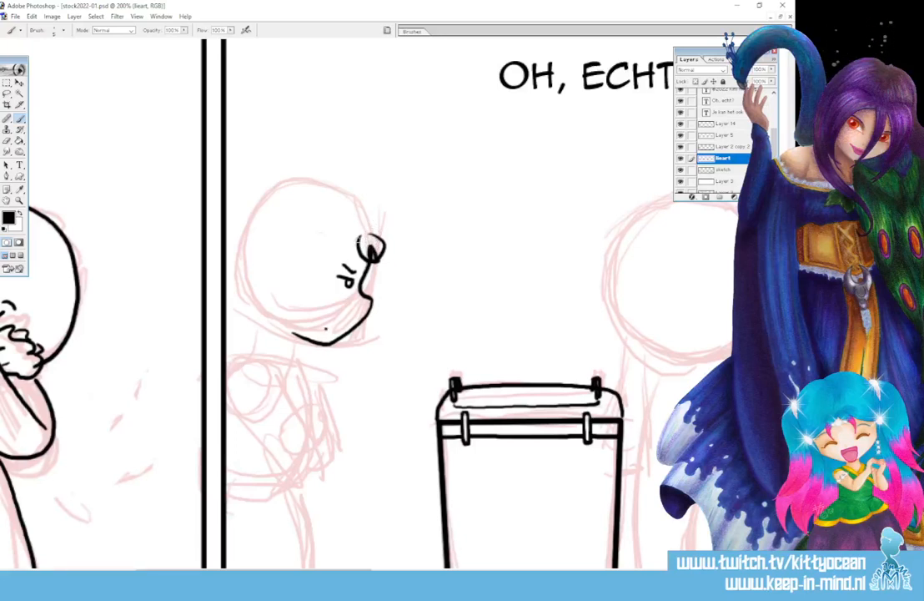
left_click_drag(360, 239, 320, 375)
mouse_move(323, 233)
left_mouse_down()
mouse_move(300, 308)
mouse_move(321, 377)
left_mouse_up()
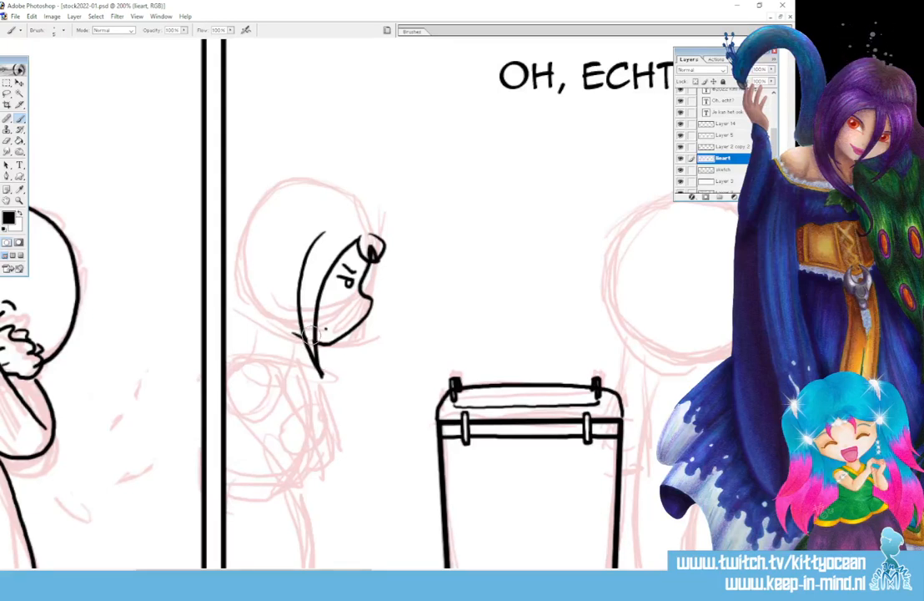
mouse_move(338, 231)
left_mouse_down()
mouse_move(319, 219)
mouse_move(298, 245)
left_mouse_up()
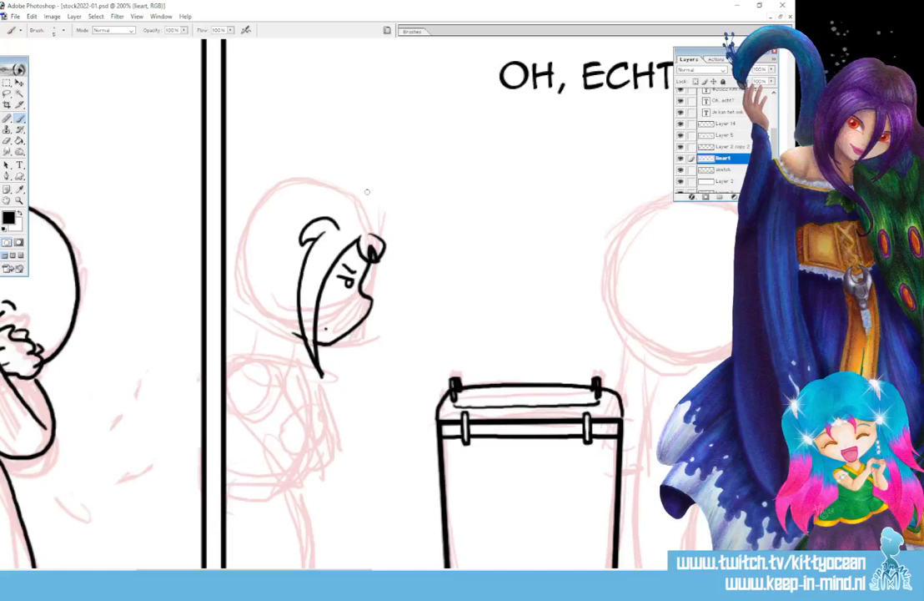
Ink the second panel left figure's hair bun, crown and loose hair falling back to the panel border
mouse_move(286, 197)
left_mouse_down()
mouse_move(293, 210)
mouse_move(235, 221)
mouse_move(251, 283)
left_mouse_up()
left_click_drag(255, 238, 258, 293)
left_click_drag(249, 214, 232, 254)
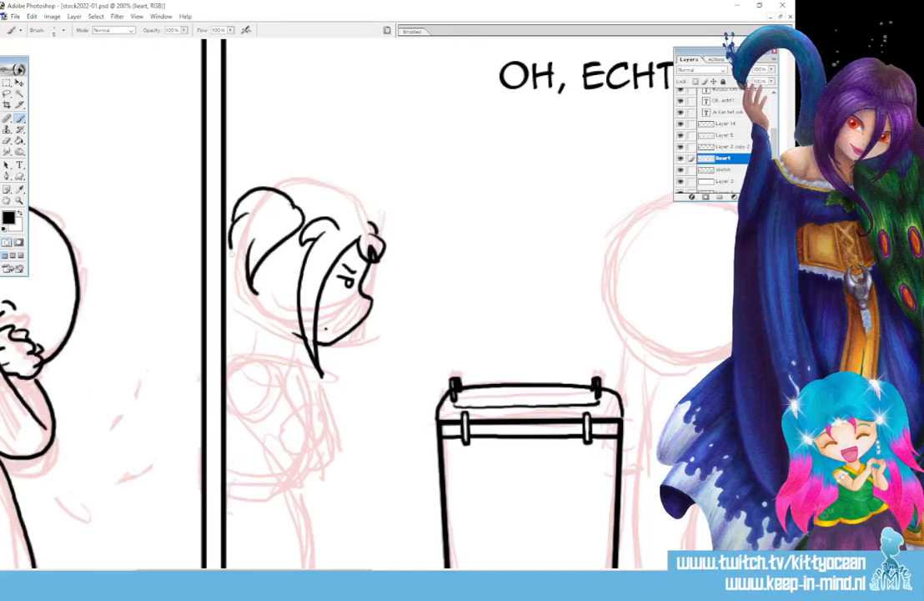
mouse_move(317, 195)
left_mouse_down()
mouse_move(374, 219)
mouse_move(272, 182)
left_mouse_up()
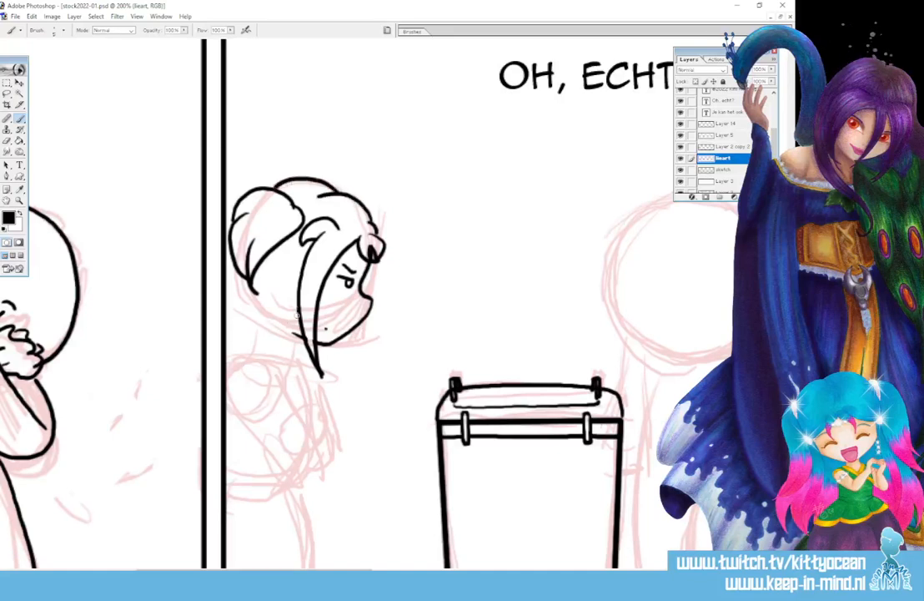
left_click_drag(297, 314, 230, 354)
mouse_move(239, 271)
left_mouse_down()
mouse_move(218, 317)
mouse_move(227, 361)
left_mouse_up()
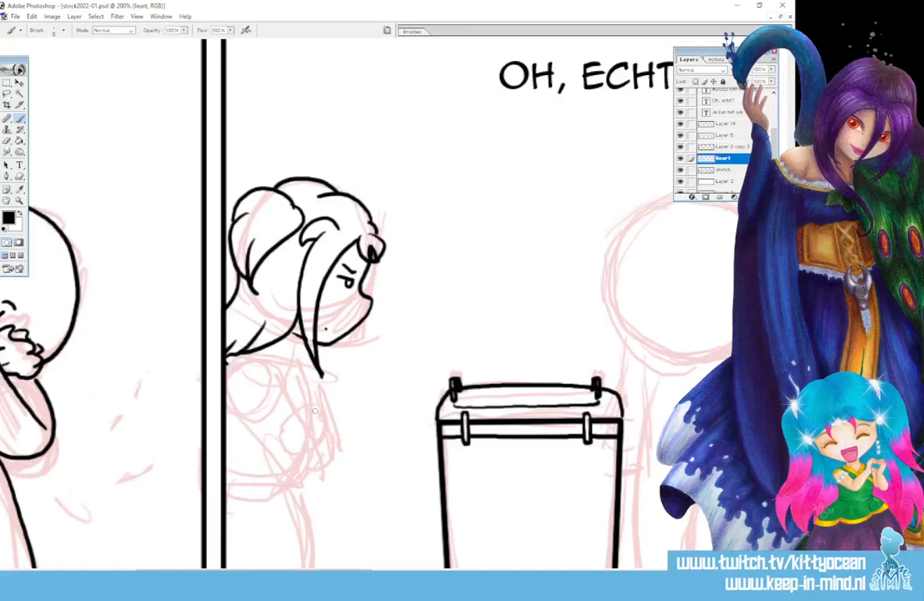
Ink the second panel left figure's folded hand with fingers, the bent arm around it and the small collar
mouse_move(322, 407)
left_mouse_down()
mouse_move(279, 402)
mouse_move(299, 412)
mouse_move(284, 419)
mouse_move(304, 423)
mouse_move(280, 432)
mouse_move(301, 436)
mouse_move(288, 442)
mouse_move(318, 436)
mouse_move(322, 405)
left_mouse_up()
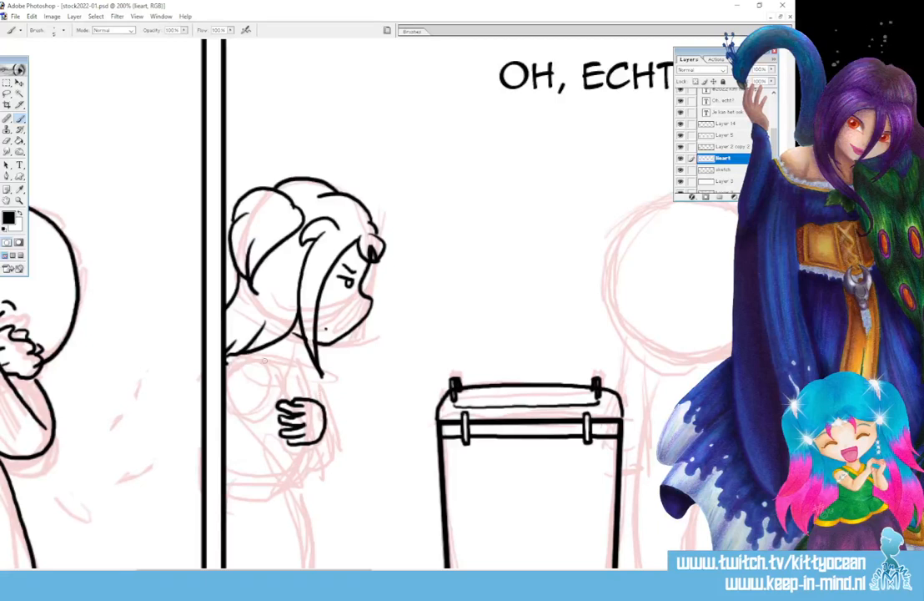
left_click_drag(270, 365, 287, 396)
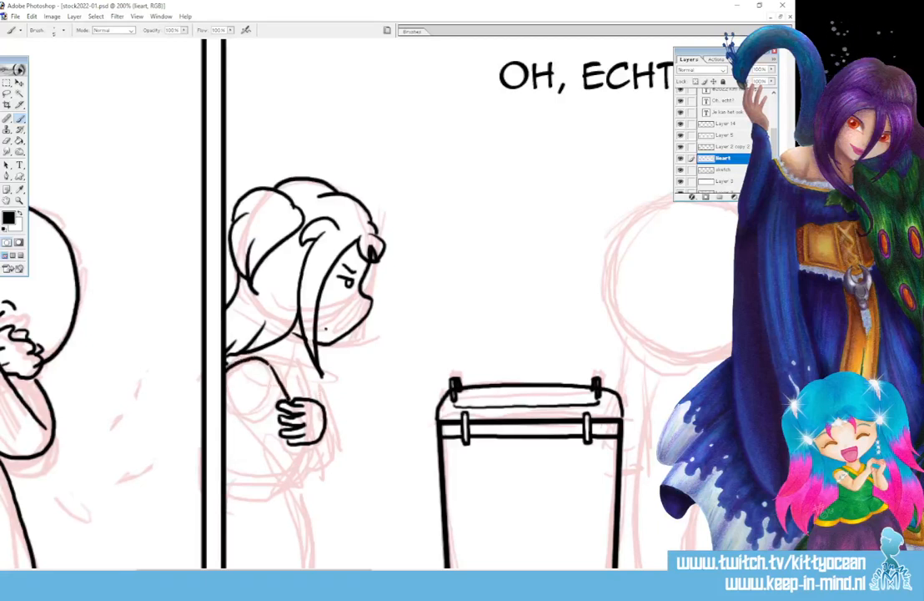
mouse_move(228, 360)
left_mouse_down()
mouse_move(280, 464)
mouse_move(289, 453)
mouse_move(286, 468)
mouse_move(304, 467)
mouse_move(326, 443)
mouse_move(324, 451)
left_mouse_up()
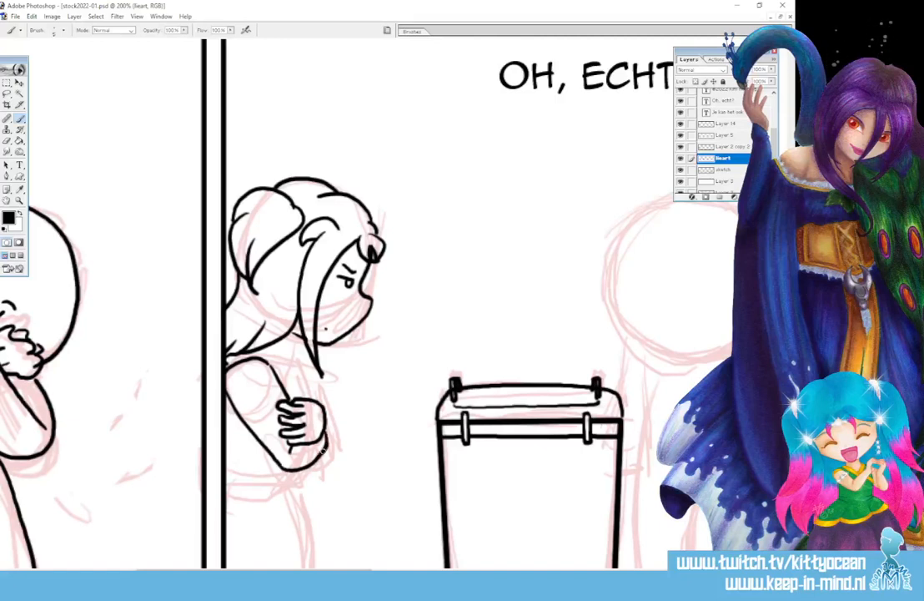
left_click_drag(322, 404, 331, 442)
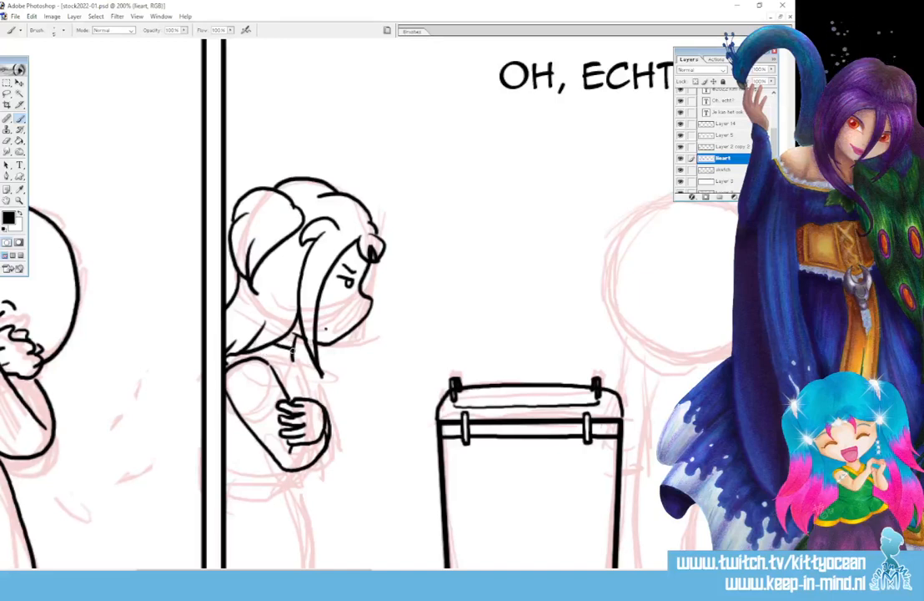
mouse_move(278, 357)
left_mouse_down()
mouse_move(295, 367)
mouse_move(279, 366)
mouse_move(296, 368)
left_mouse_up()
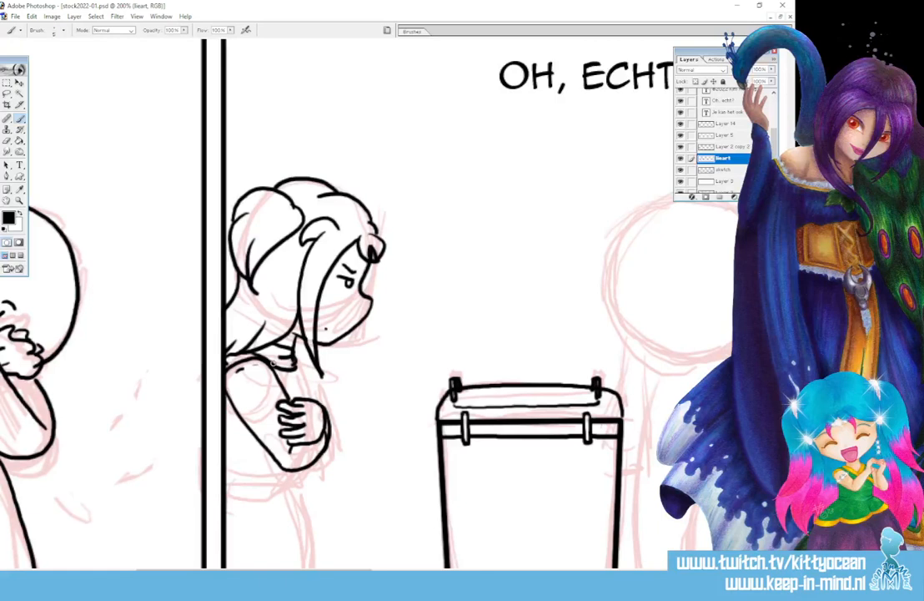
Cut the lassoed folded hand onto its own layer, move that layer beneath the sketch layer and hide it
left_click(7, 93)
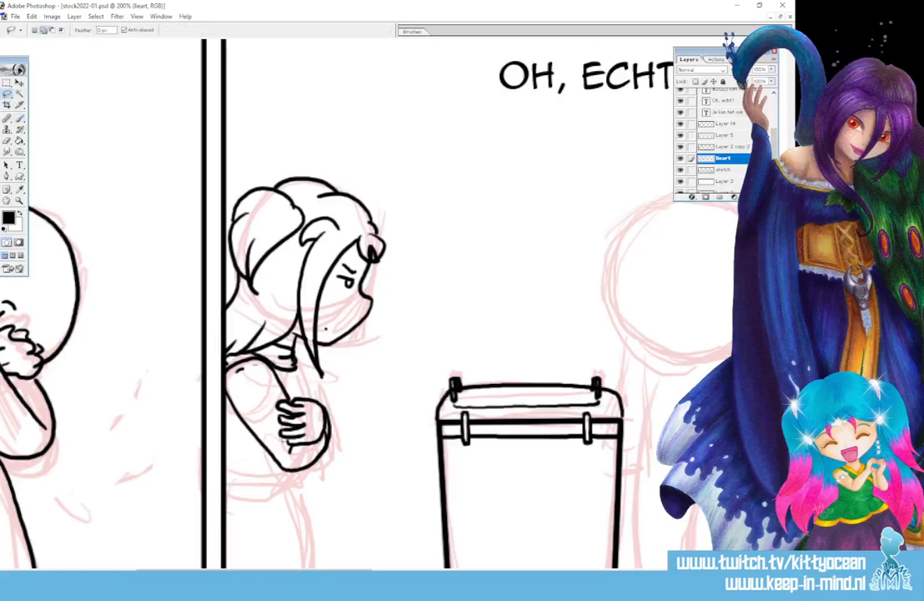
mouse_move(328, 432)
left_mouse_down()
mouse_move(320, 393)
mouse_move(292, 395)
mouse_move(268, 414)
mouse_move(282, 447)
left_mouse_up()
key("ctrl+t")
key("ctrl+x")
key("ctrl+v")
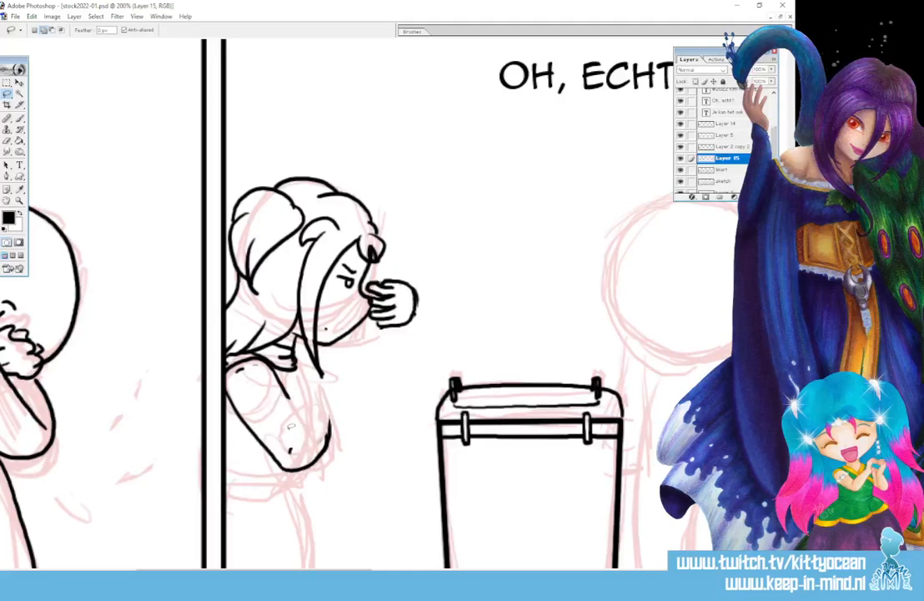
left_click_drag(722, 157, 678, 184)
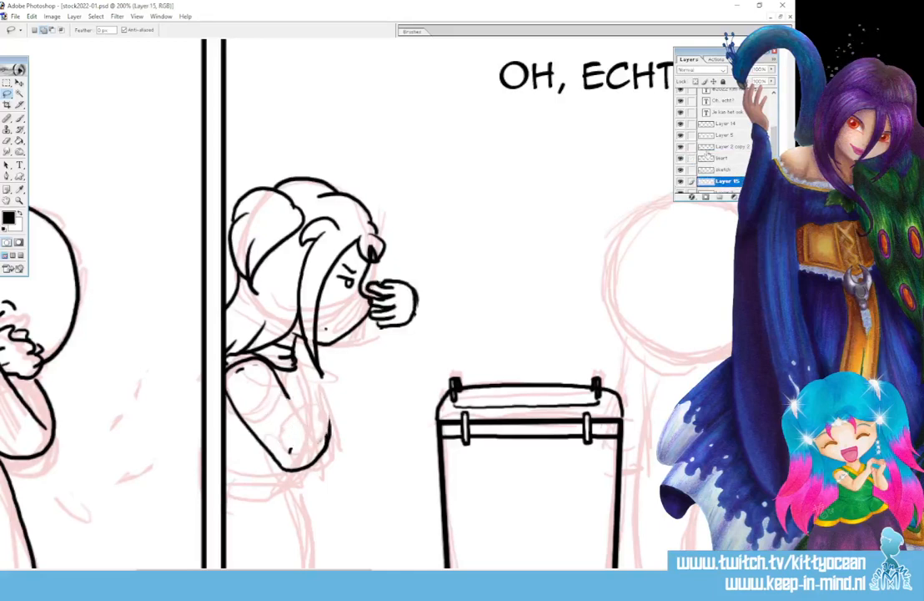
left_click(679, 183)
Redraw the left figure's hand on the lieart layer with slanted fingers resting on the bent arm
left_click(728, 160)
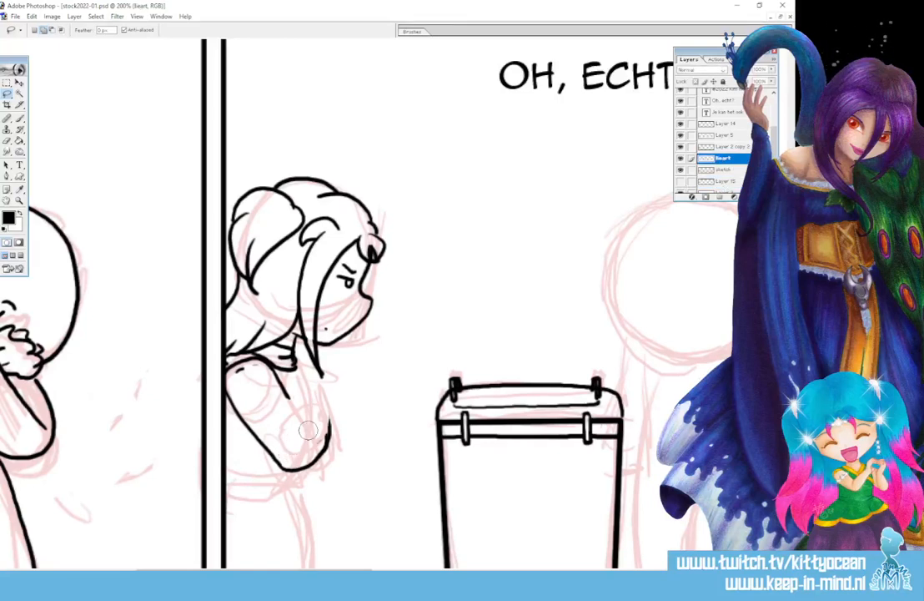
left_click(22, 122)
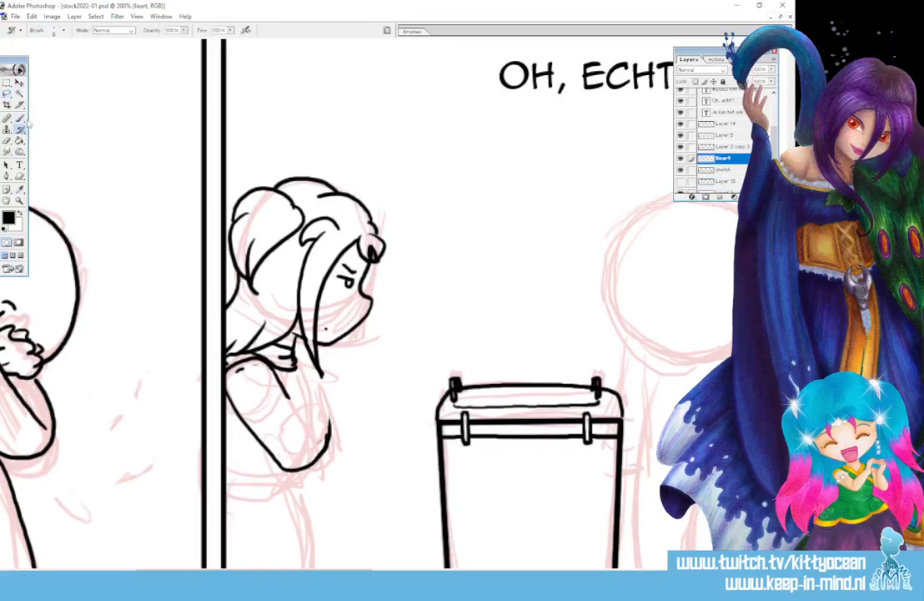
left_click(20, 119)
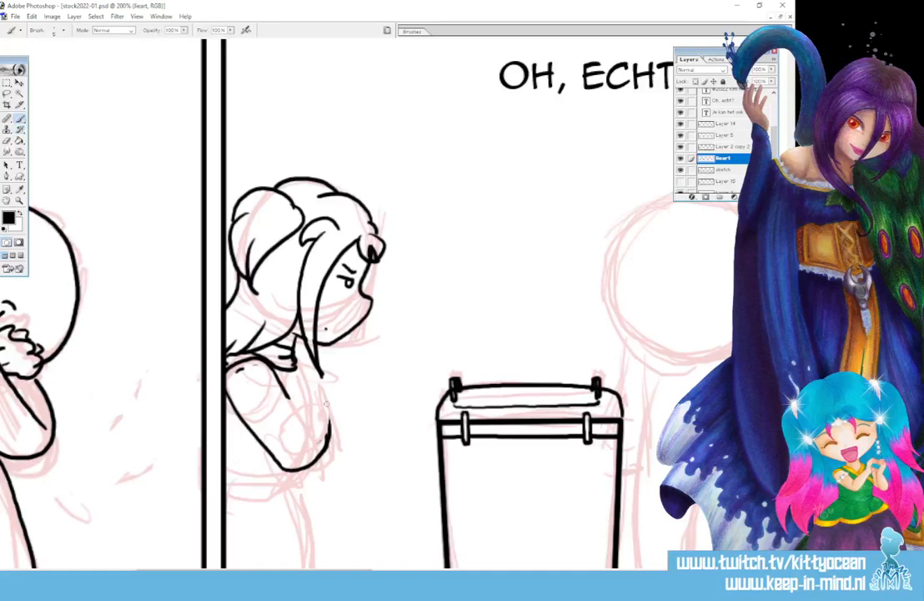
left_click_drag(286, 364, 265, 386)
mouse_move(325, 405)
left_mouse_down()
mouse_move(283, 426)
mouse_move(280, 443)
mouse_move(305, 445)
left_mouse_up()
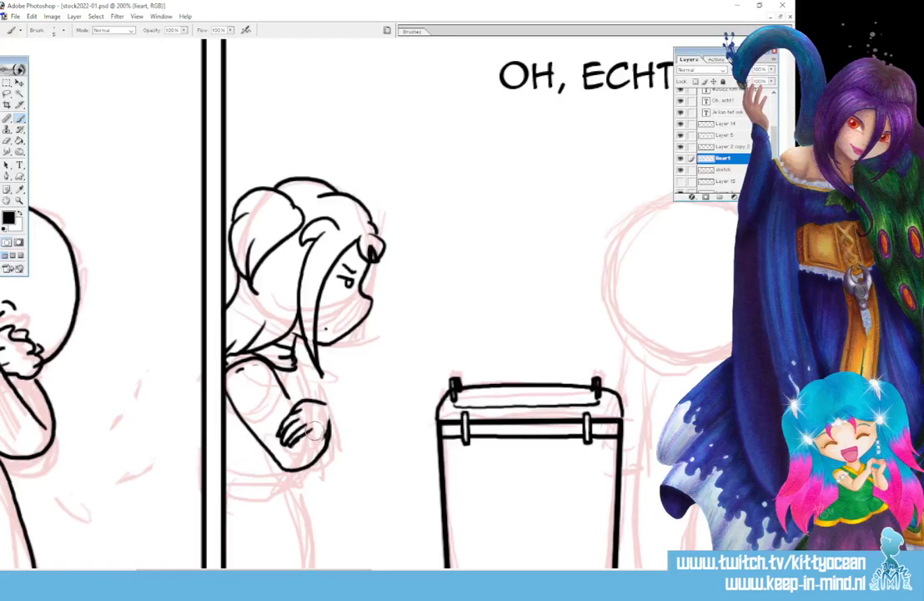
left_click_drag(304, 425, 296, 447)
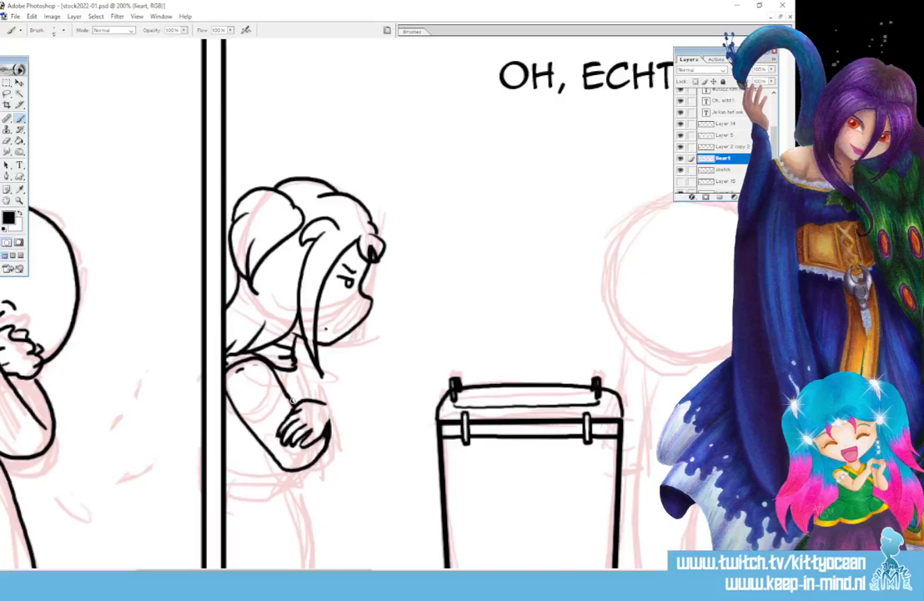
Ink the left figure's chest line, rounded lower torso and waist folds, and the front leg line down to the panel border
left_click_drag(294, 360, 328, 421)
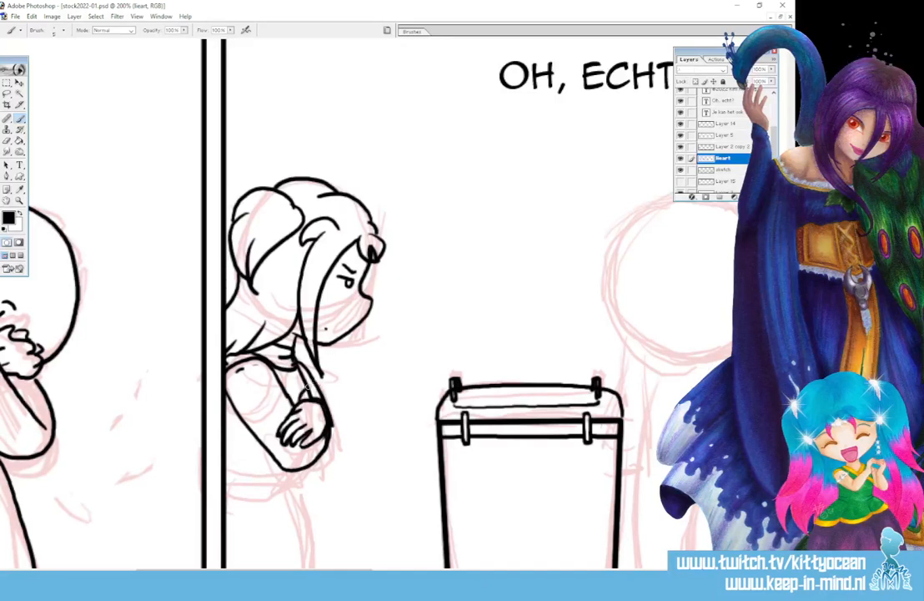
mouse_move(225, 450)
left_mouse_down()
mouse_move(263, 478)
mouse_move(304, 484)
mouse_move(302, 506)
left_mouse_up()
scroll(326, 467, "down", 5)
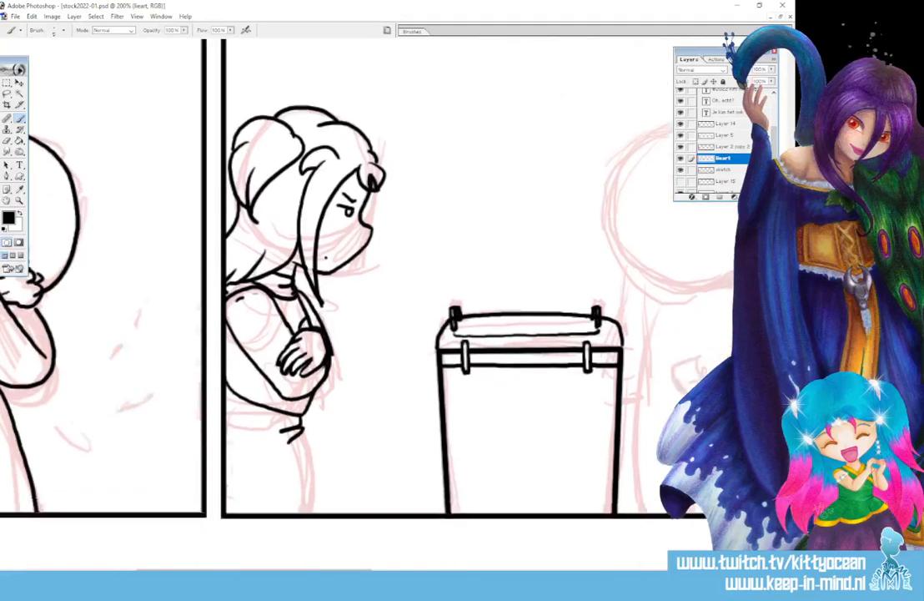
left_click_drag(301, 409, 325, 495)
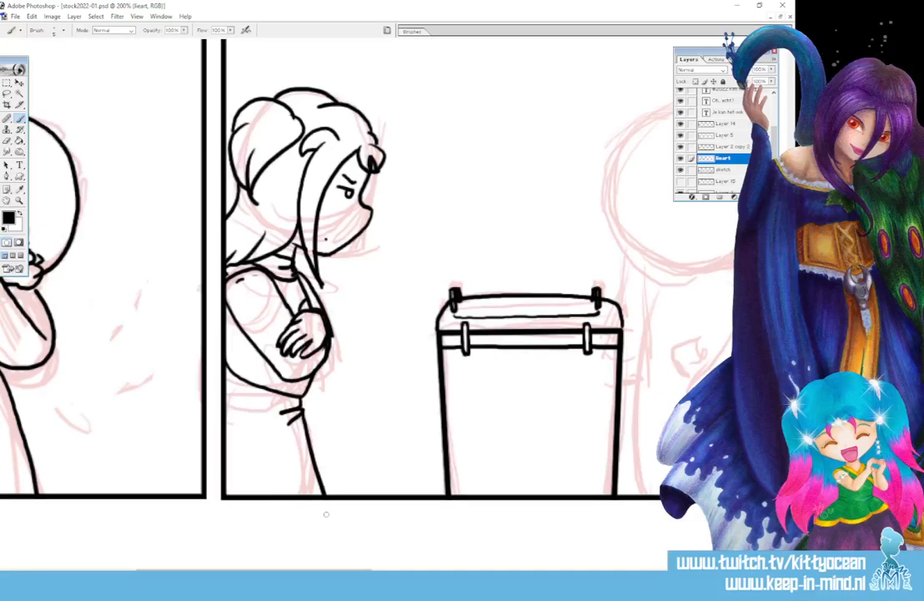
Redraw the second panel left figure's front leg line from the waist down to the panel border
key("ctrl+z")
left_click_drag(302, 411, 327, 496)
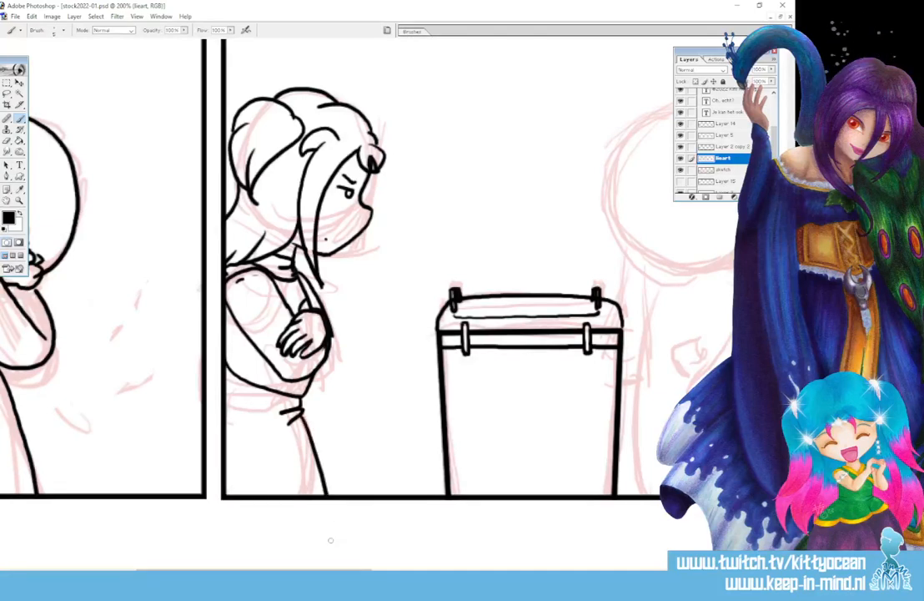
Switch to File Explorer, select all the stock files in the in stock folder, and view the pensurvey strip image
key("alt+Tab")
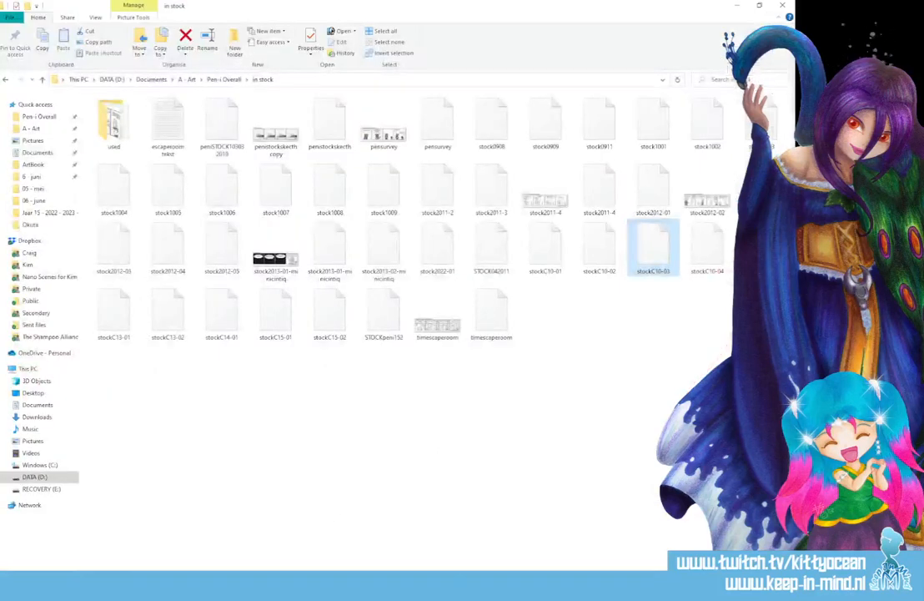
left_click(222, 125)
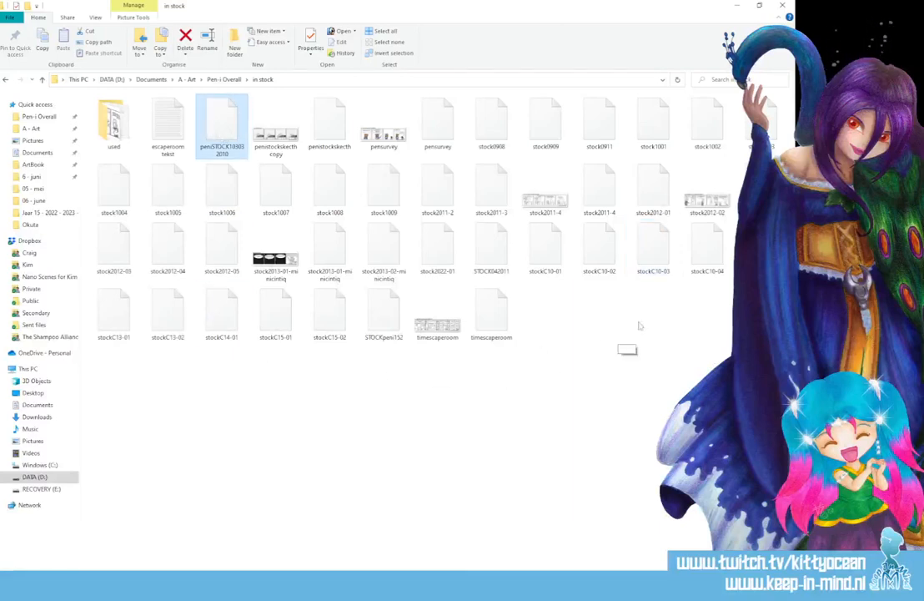
left_click(480, 330, "shift")
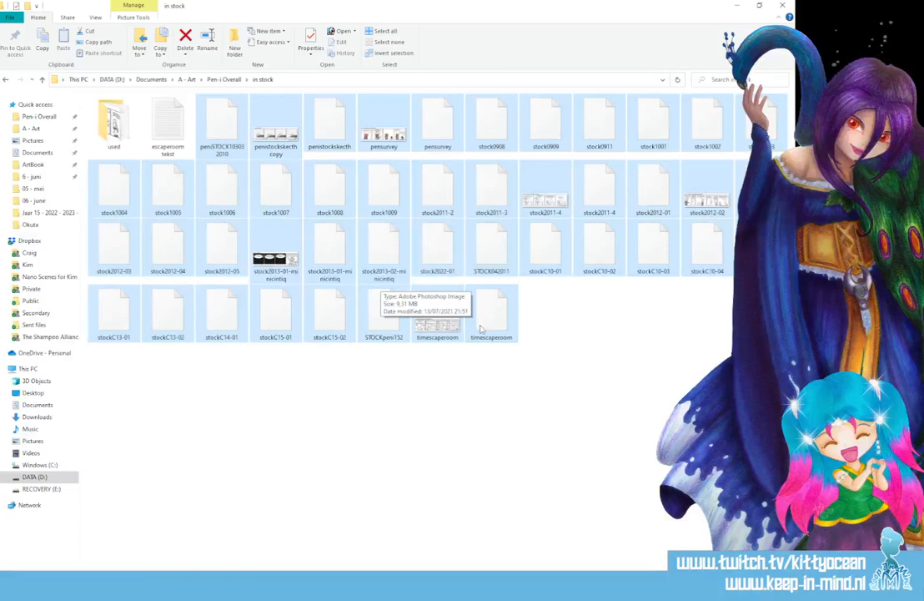
left_click(383, 133)
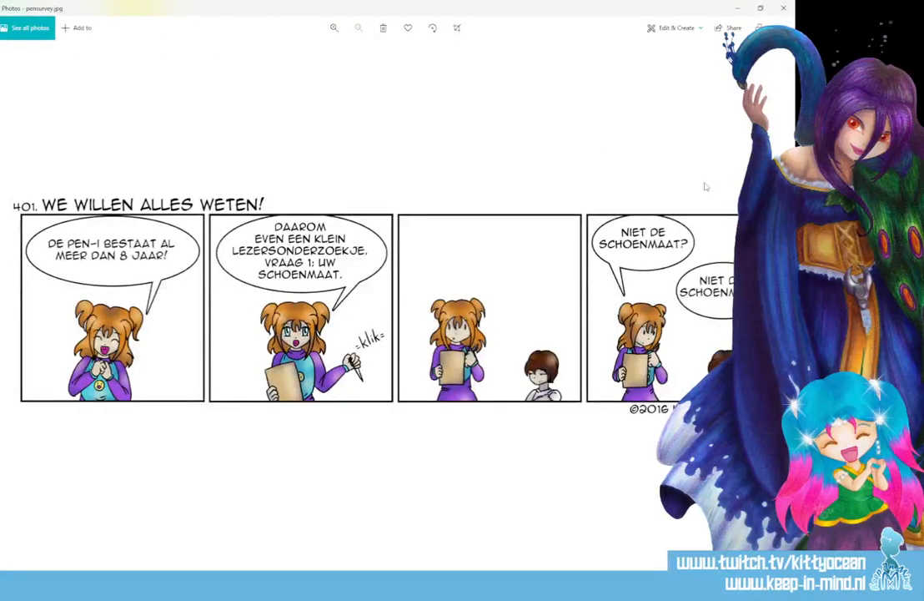
left_click(783, 7)
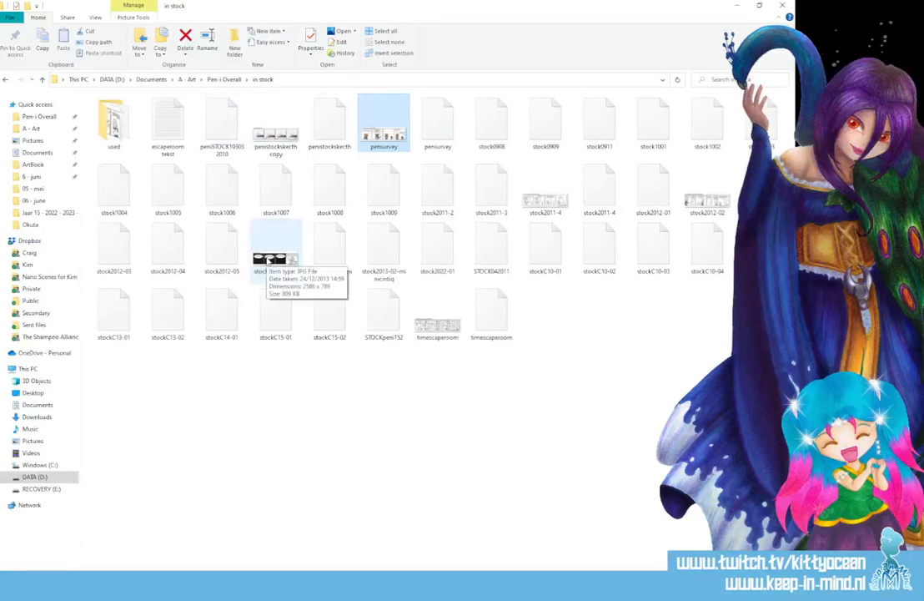
View the stock2013-01-minicintiq and stock2012-02 strip images, closing each one, and return to Photoshop
double_click(268, 261)
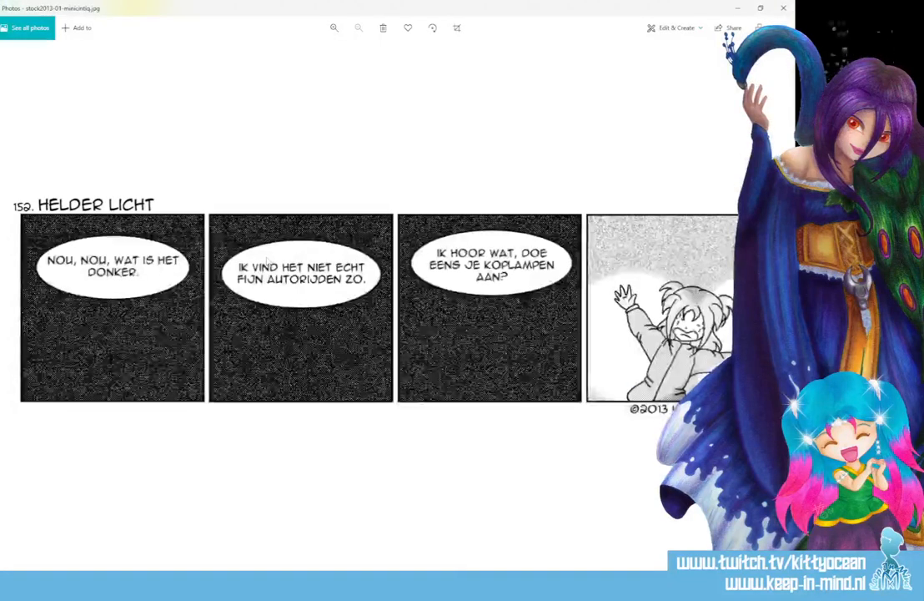
left_click(784, 8)
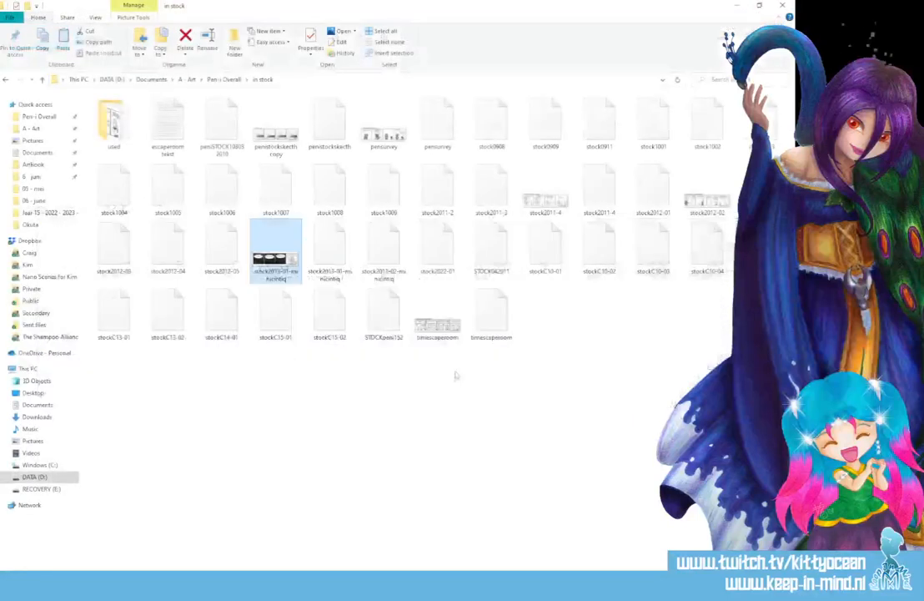
left_click(694, 191)
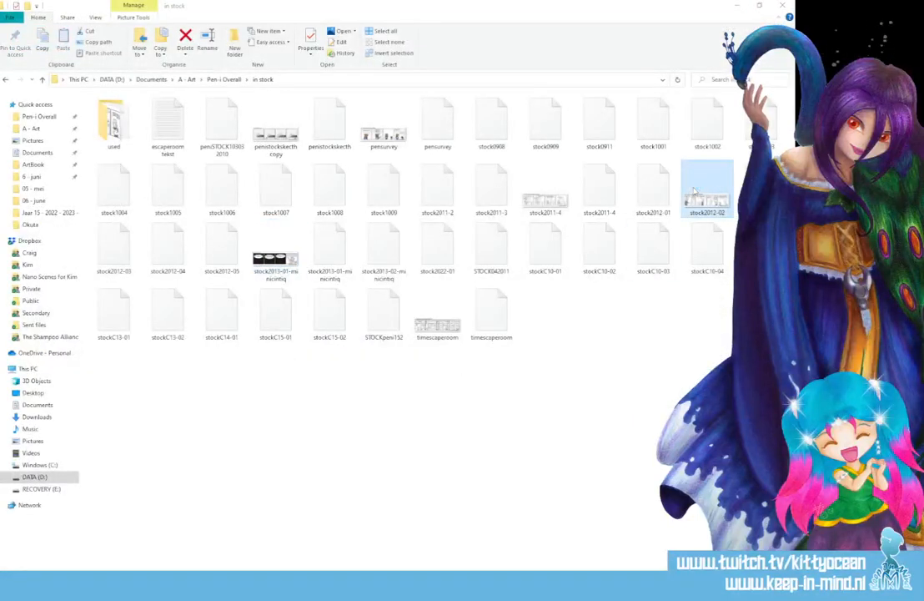
double_click(694, 191)
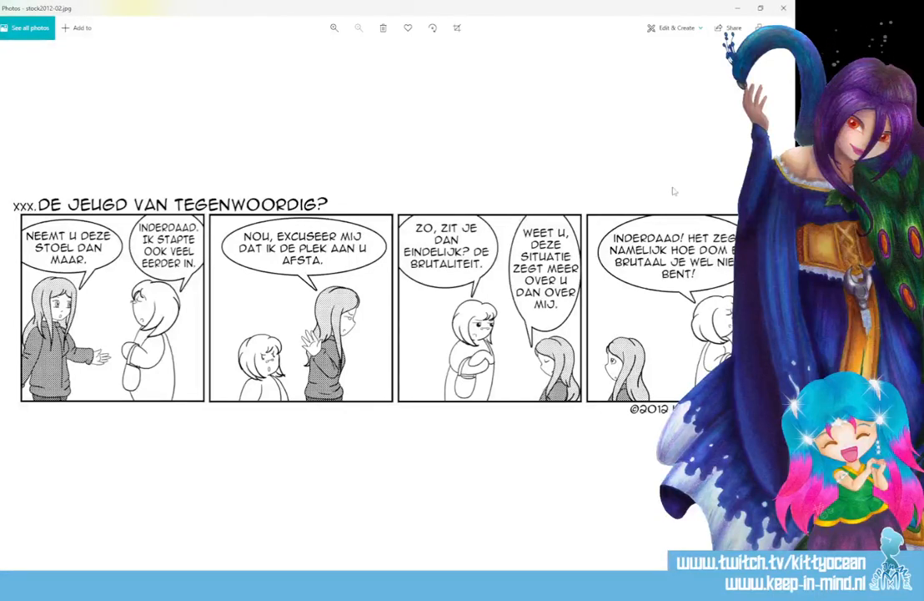
left_click(780, 10)
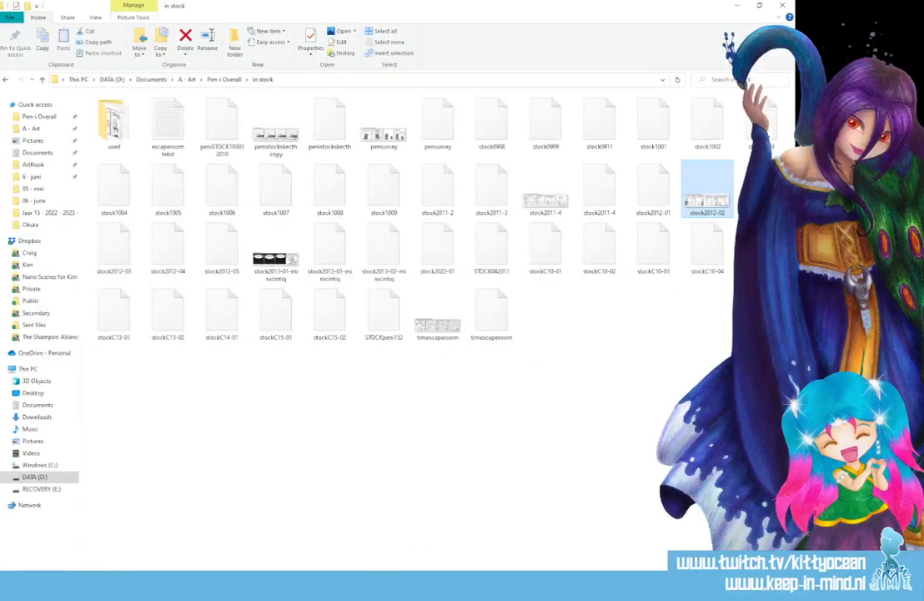
left_click(326, 585)
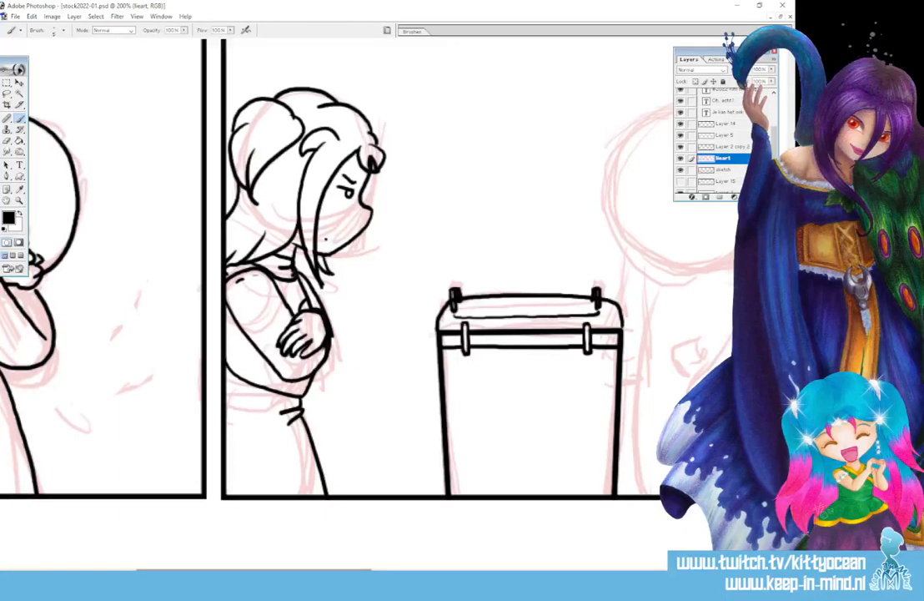
Ink the second panel right figure's round head outline, a small arched eye and a large sweat drop overlapping the head's upper edge
left_click_drag(341, 567, 441, 567)
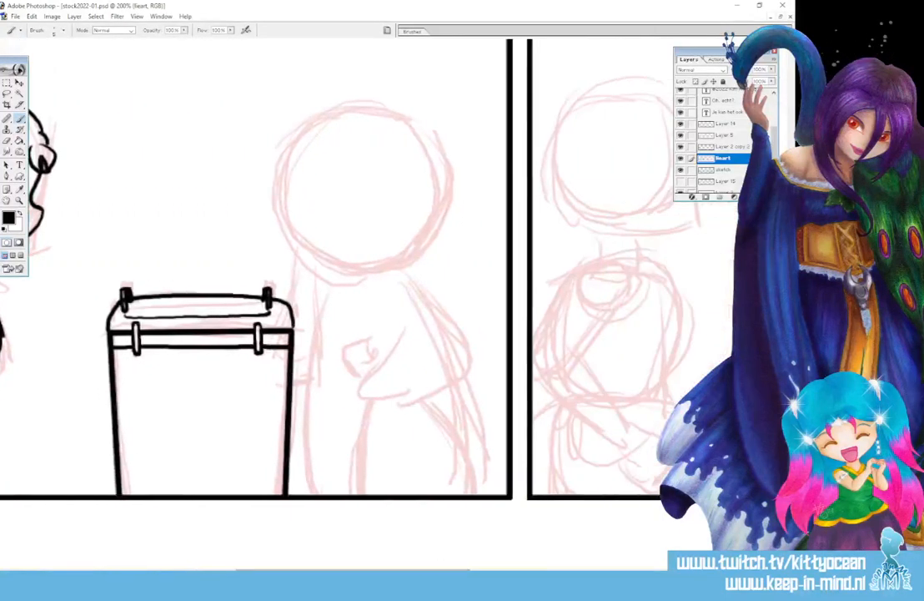
scroll(376, 354, "up", 4)
mouse_move(377, 352)
left_mouse_down()
mouse_move(415, 337)
mouse_move(439, 308)
mouse_move(445, 276)
mouse_move(429, 216)
mouse_move(374, 189)
mouse_move(326, 195)
mouse_move(291, 225)
mouse_move(279, 272)
mouse_move(288, 307)
mouse_move(311, 334)
mouse_move(356, 351)
left_mouse_up()
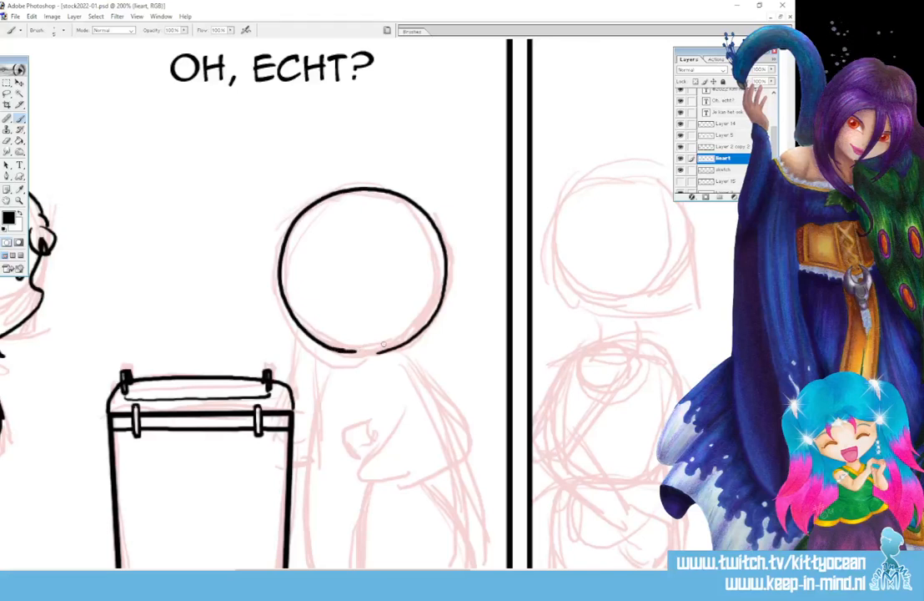
mouse_move(301, 278)
left_mouse_down()
mouse_move(305, 266)
mouse_move(313, 276)
left_mouse_up()
mouse_move(385, 173)
left_mouse_down()
mouse_move(383, 252)
mouse_move(405, 263)
mouse_move(413, 242)
mouse_move(387, 162)
left_mouse_up()
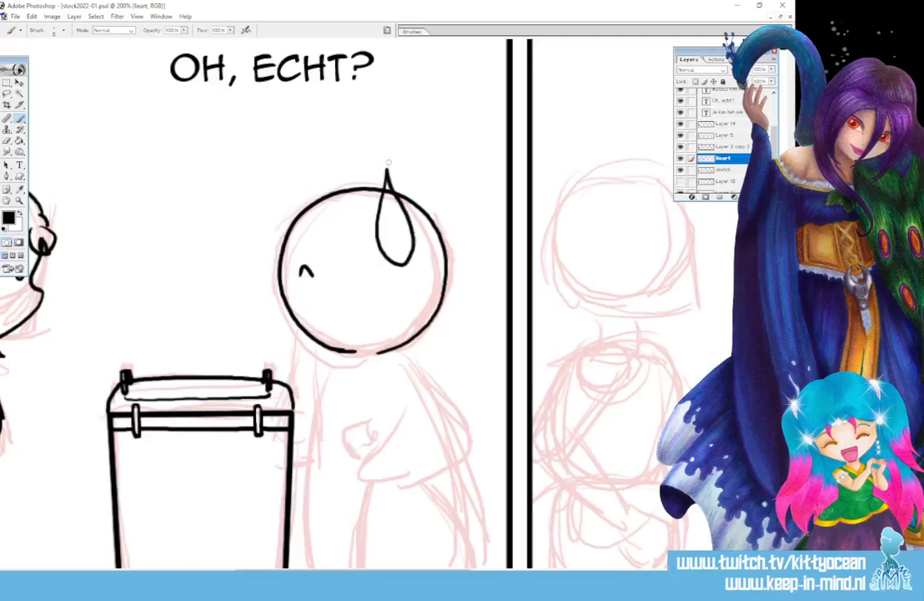